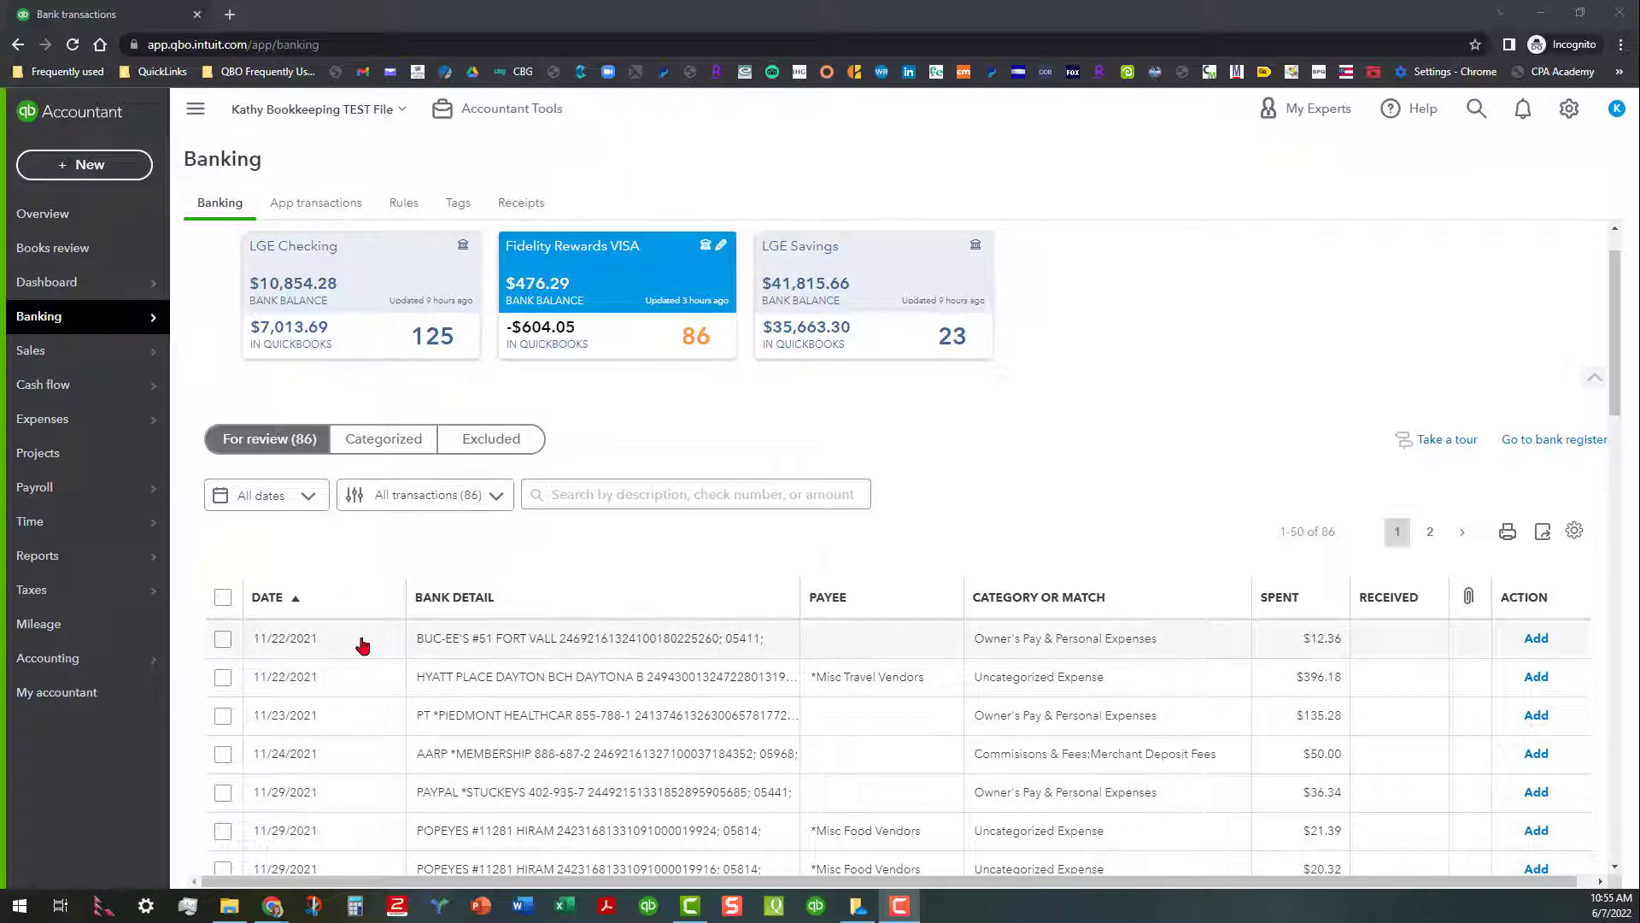
- Scroll the For review list down to the 11/29/2021 Popeyes charges
scroll(367, 645, "down", 2)
scroll(367, 619, "up", 2)
scroll(363, 624, "down", 1)
scroll(361, 630, "down", 3)
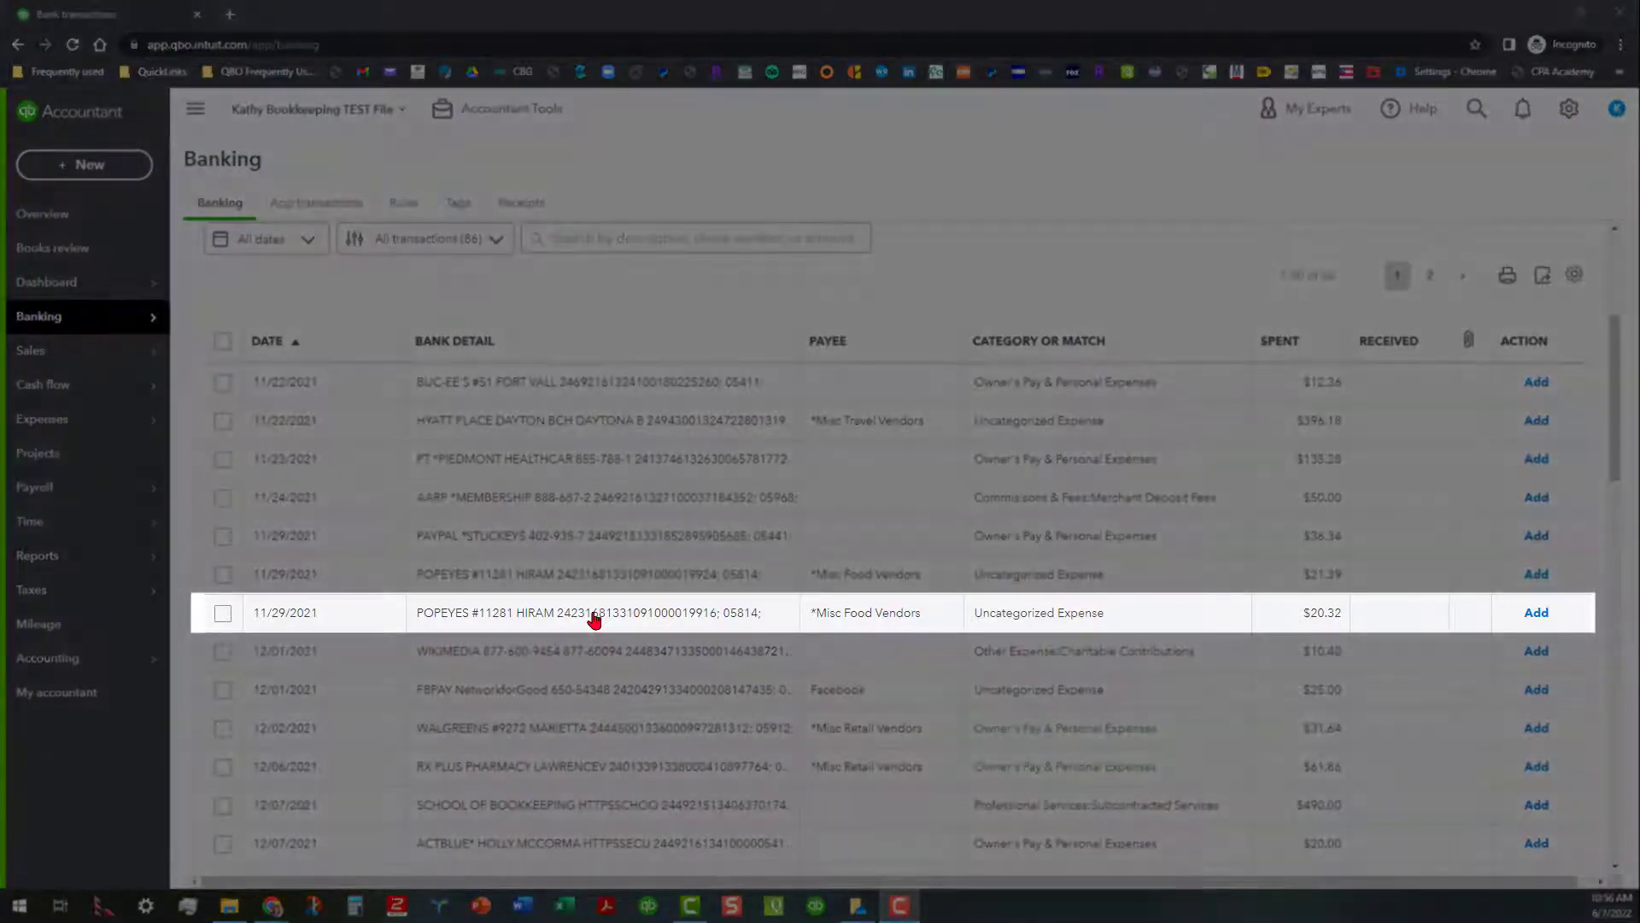
- Categorize the $20.32 11/29/2021 Popeyes charge as Meals Expense and add it
left_click(595, 619)
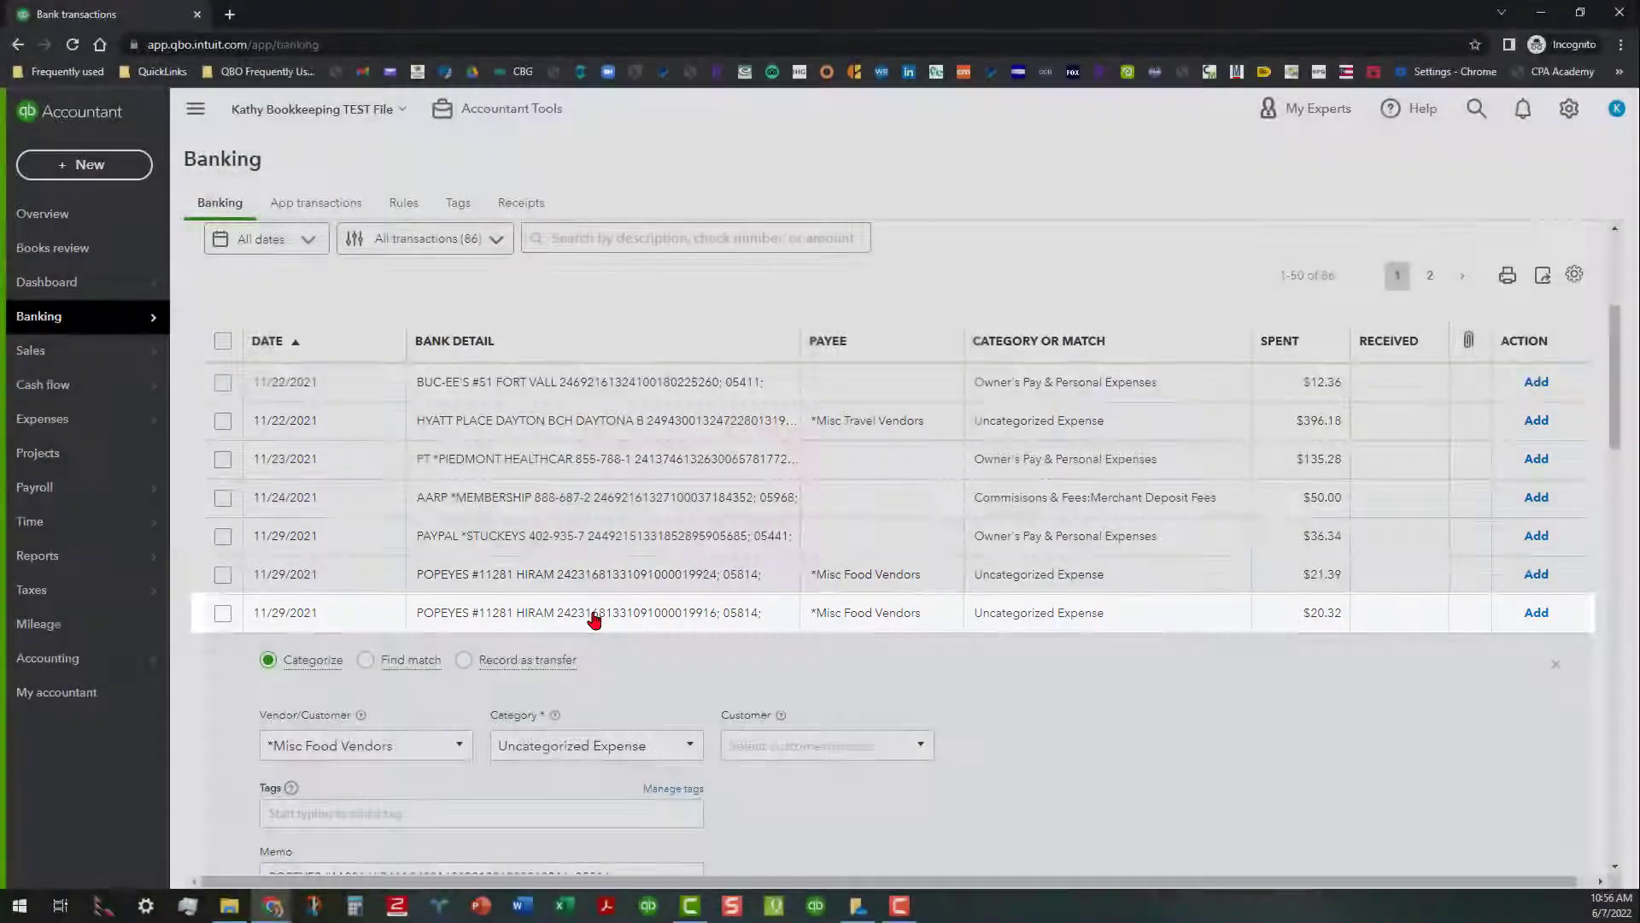
scroll(663, 656, "down", 1)
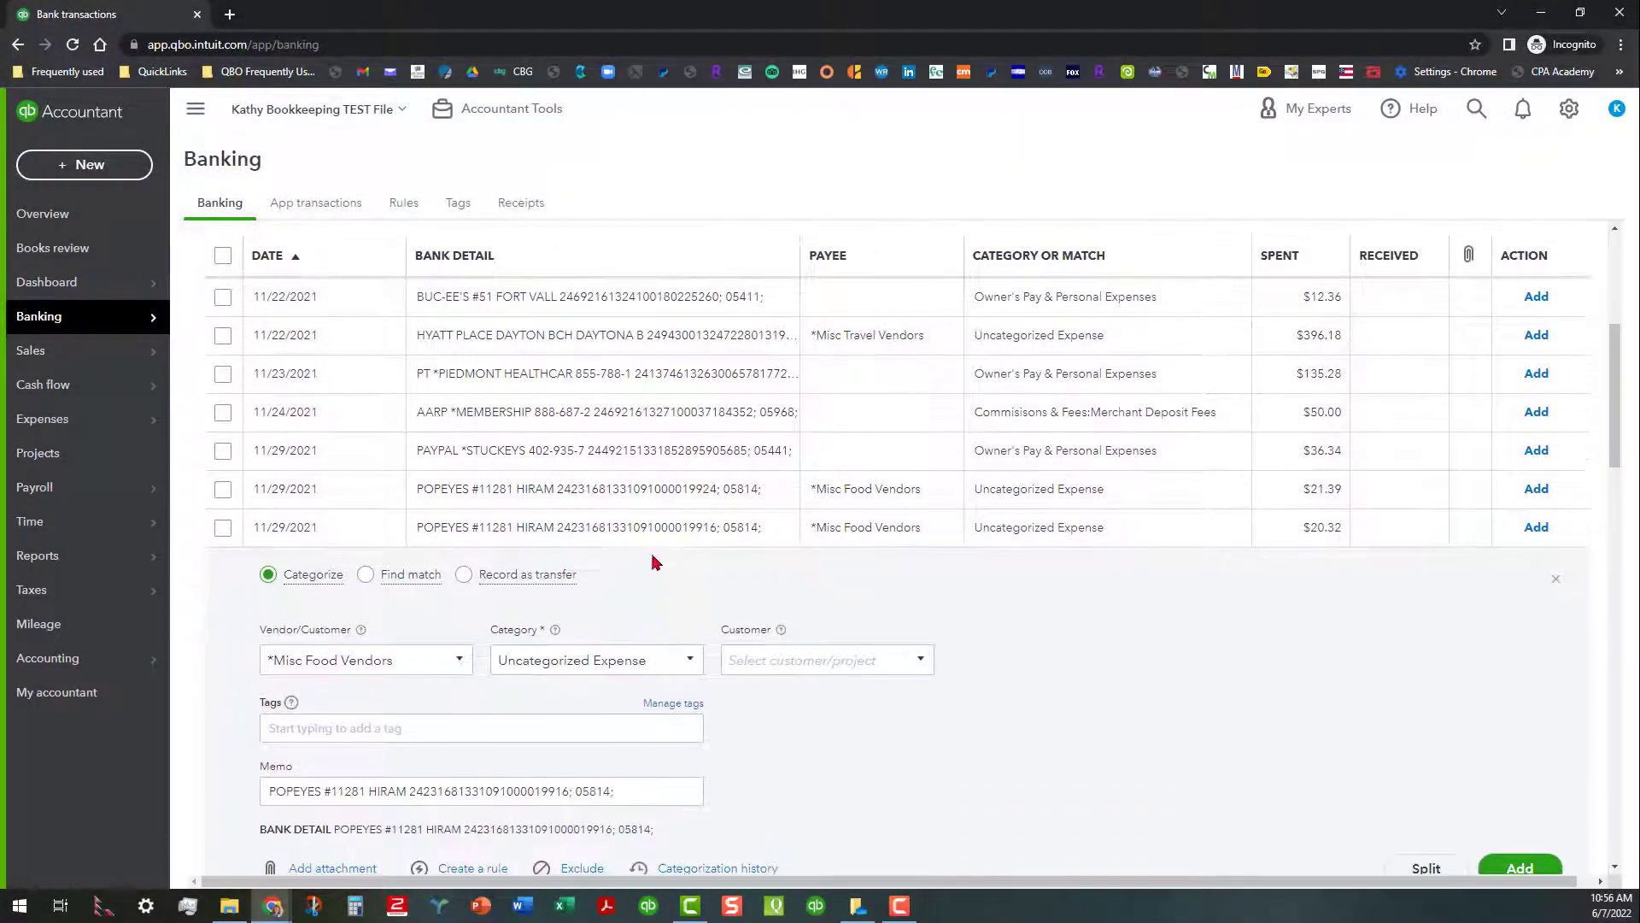
left_click(696, 660)
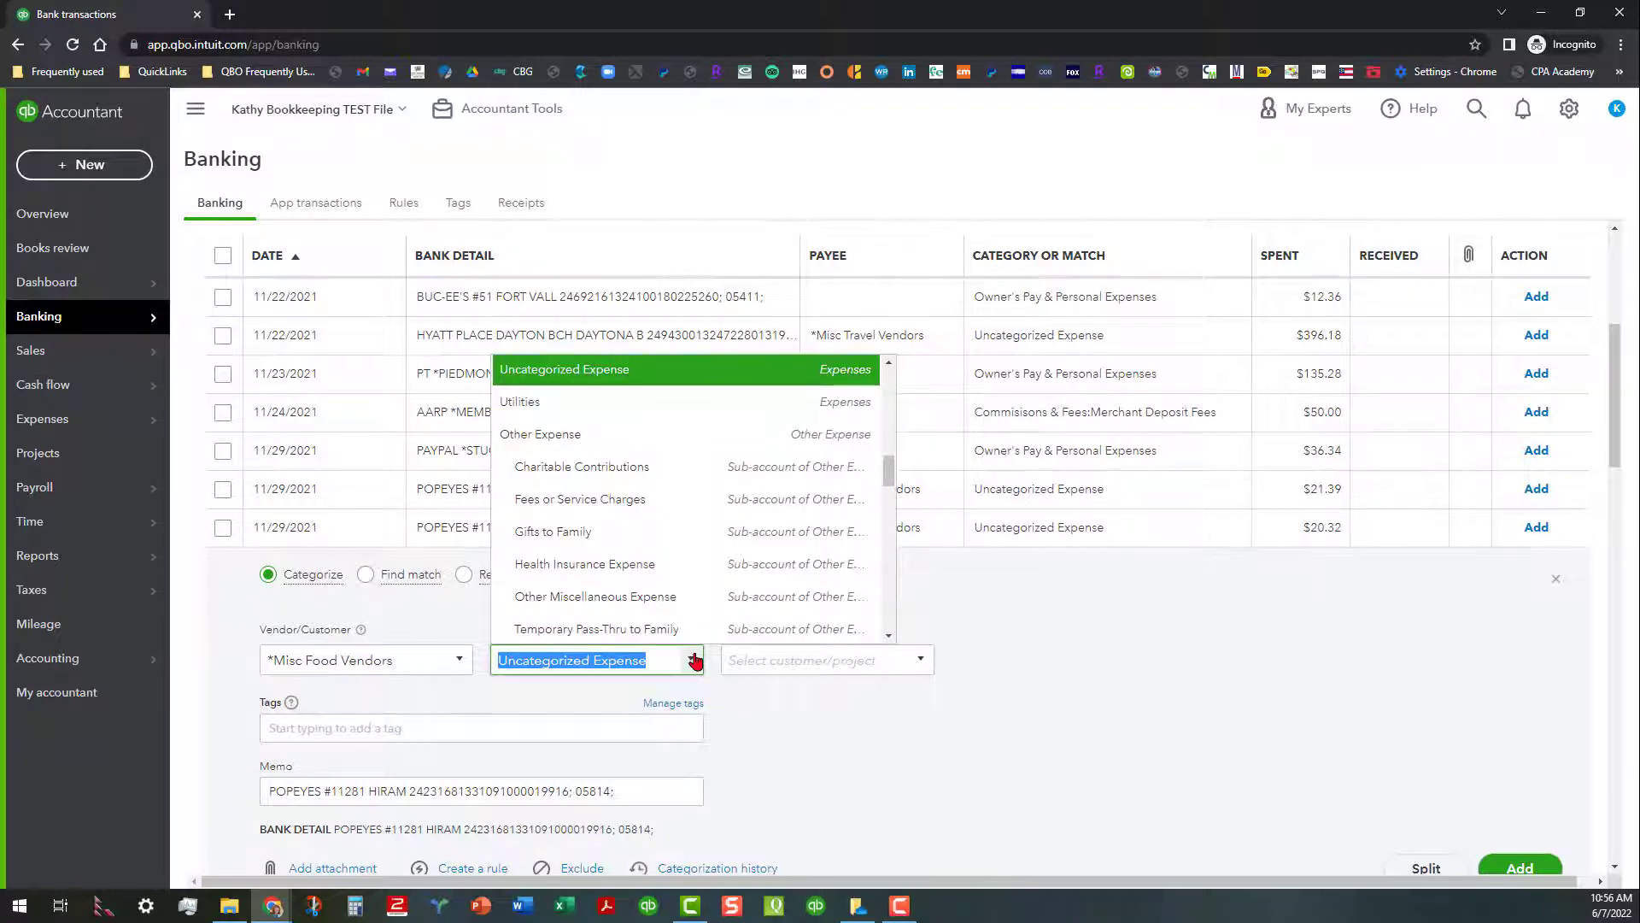
type("Meals")
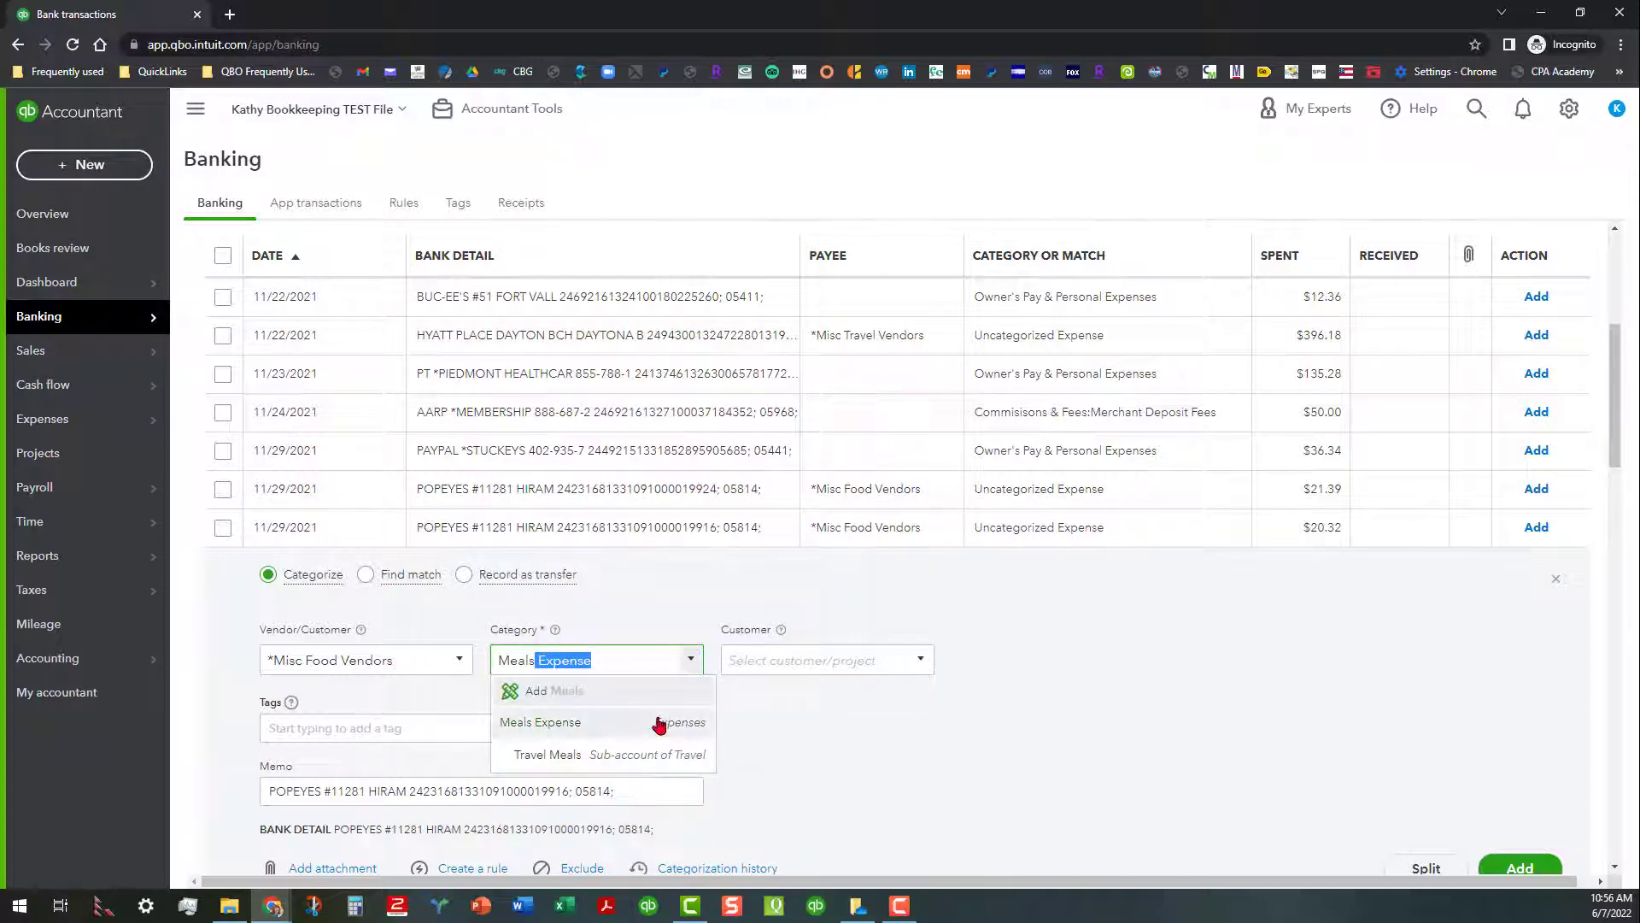
left_click(659, 724)
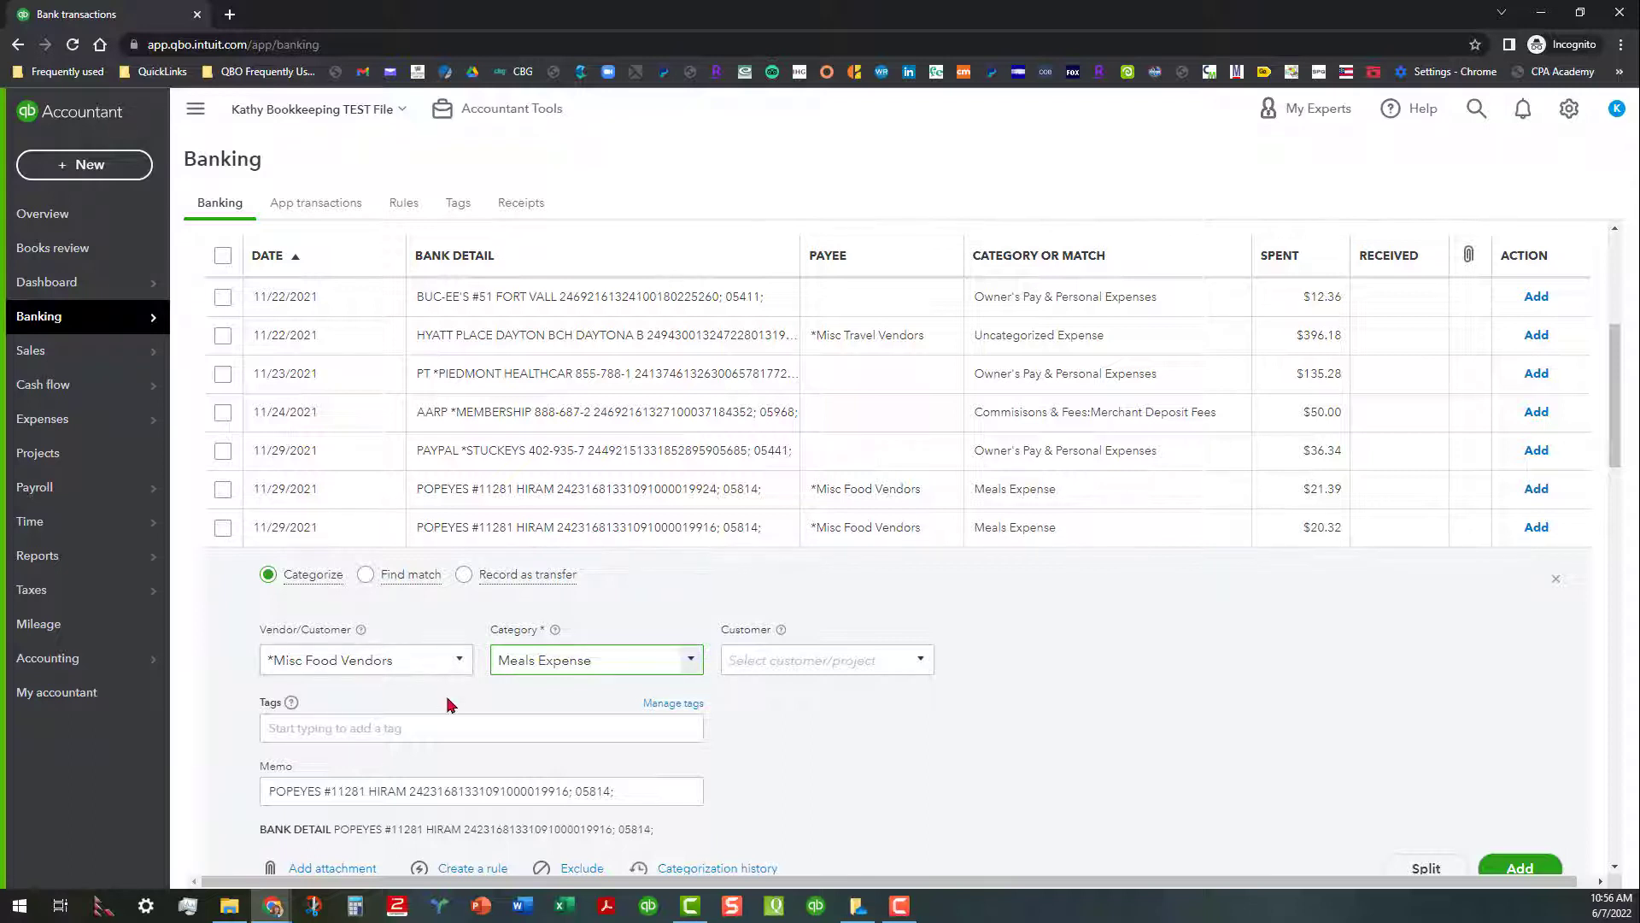
scroll(445, 687, "down", 1)
scroll(446, 675, "down", 1)
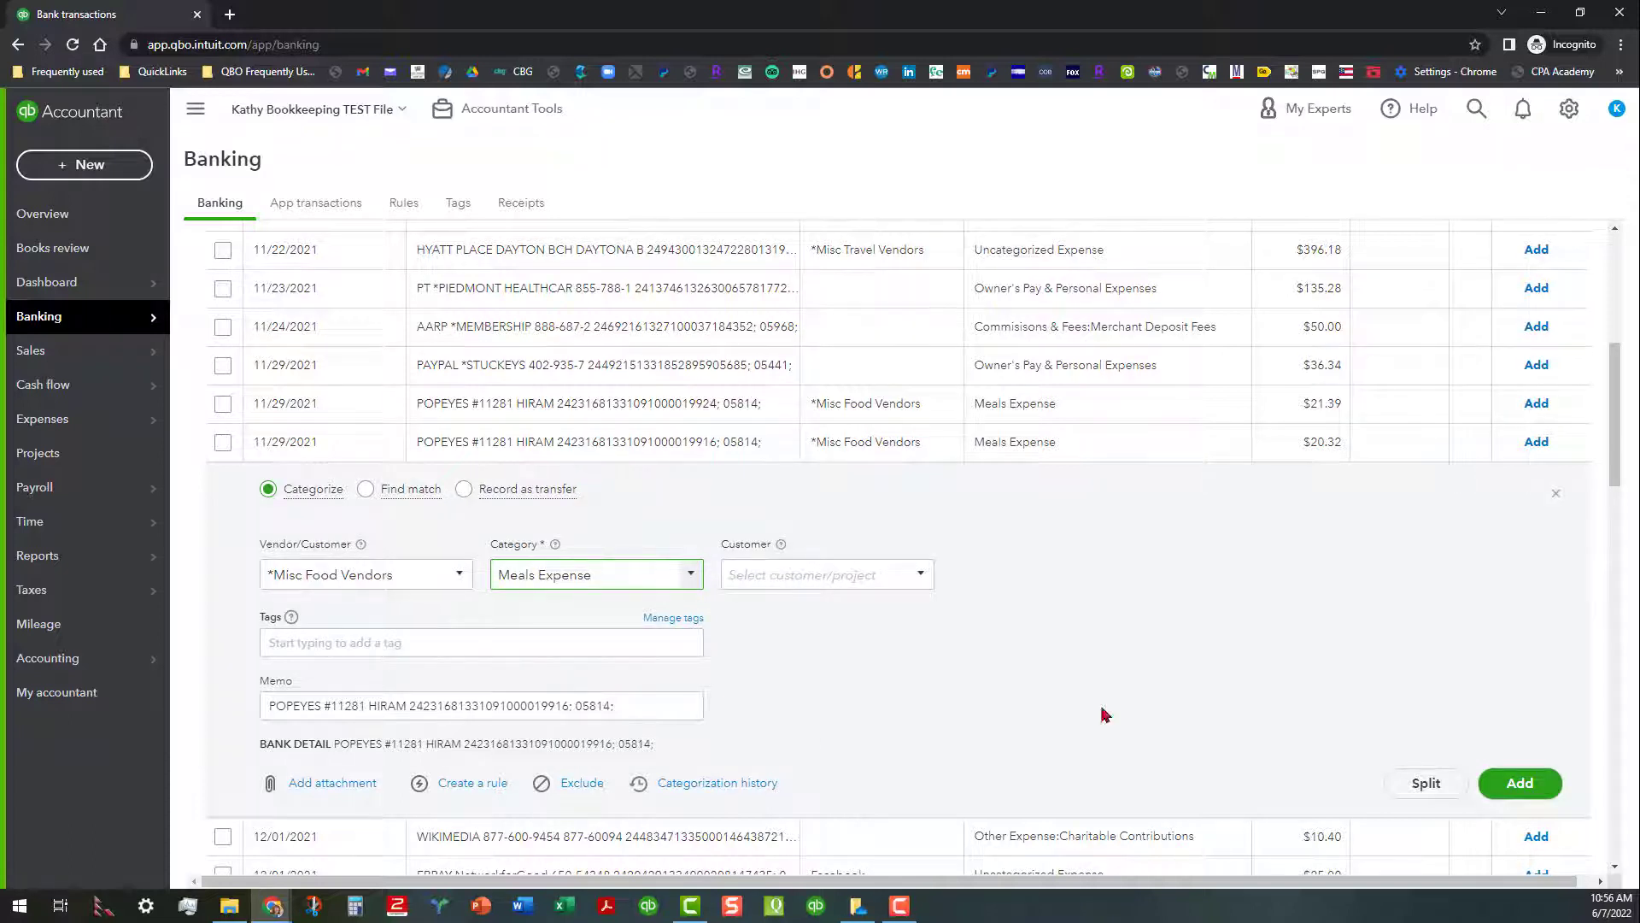
left_click(1519, 786)
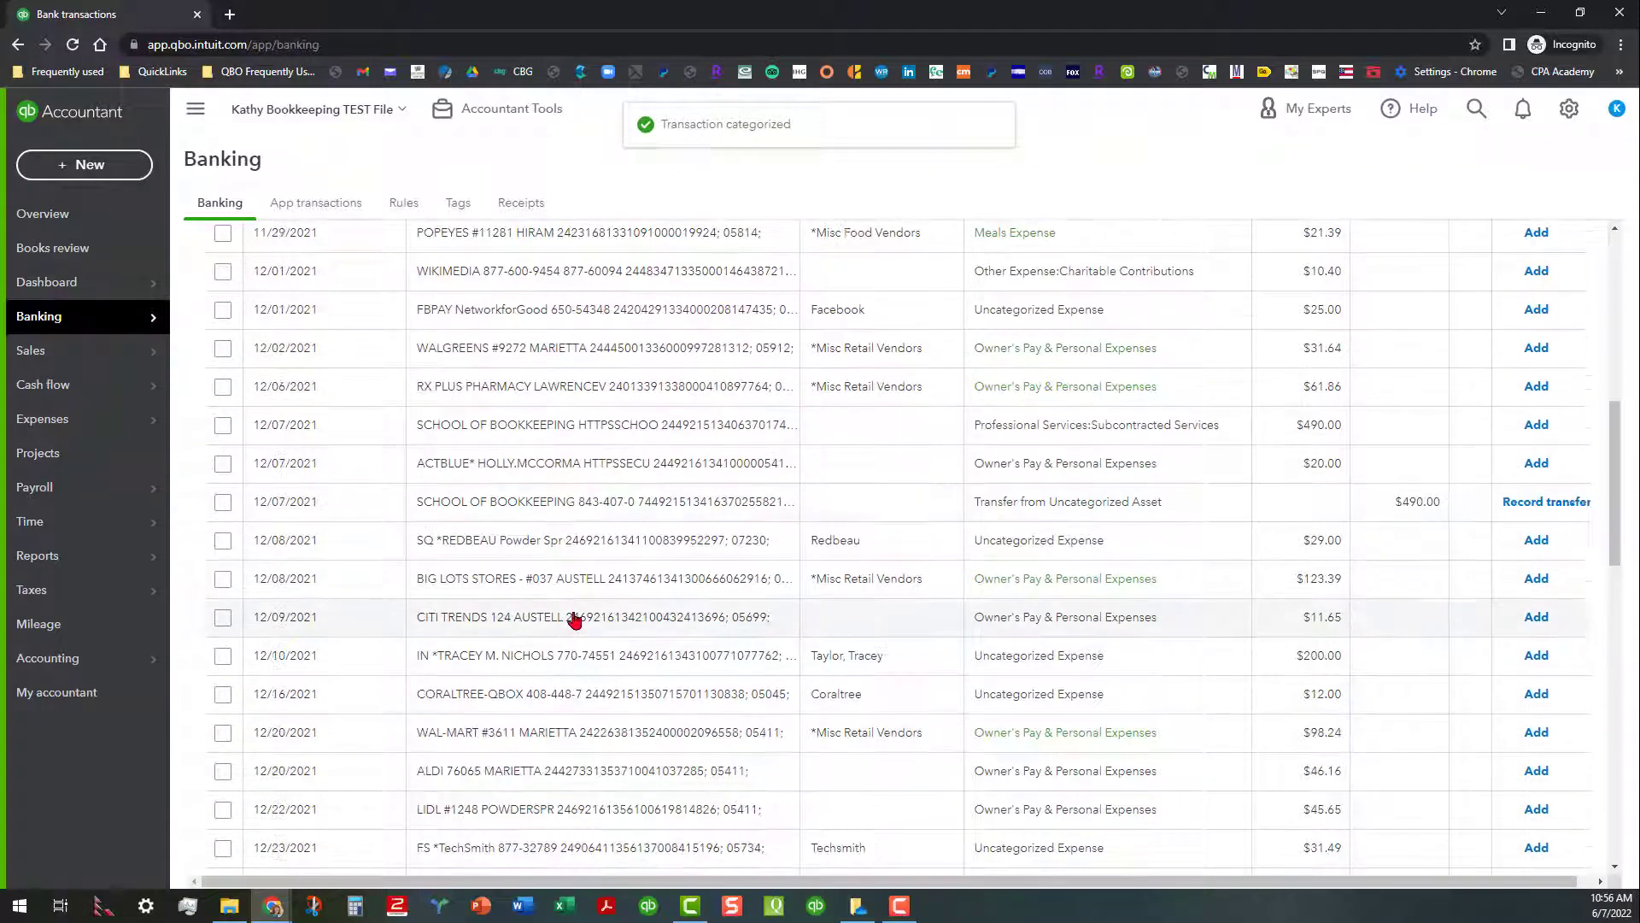
- Expand the $21.39 Popeyes charge, prefilled with *Misc Food Vendors and Meals Expense
scroll(574, 617, "up", 2)
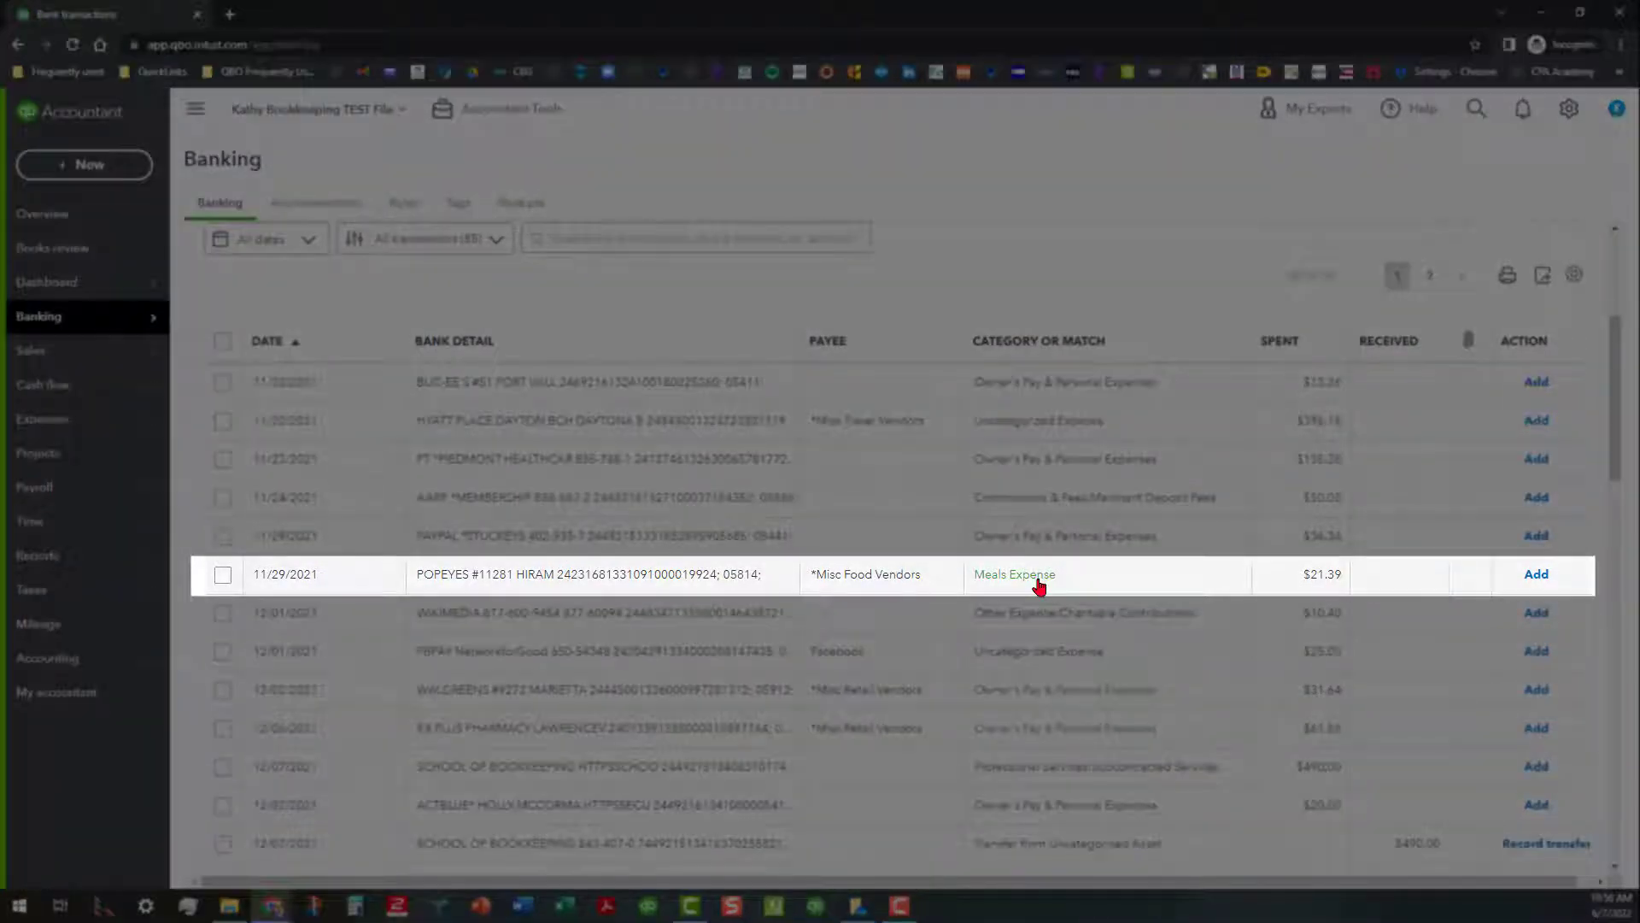
left_click(626, 581)
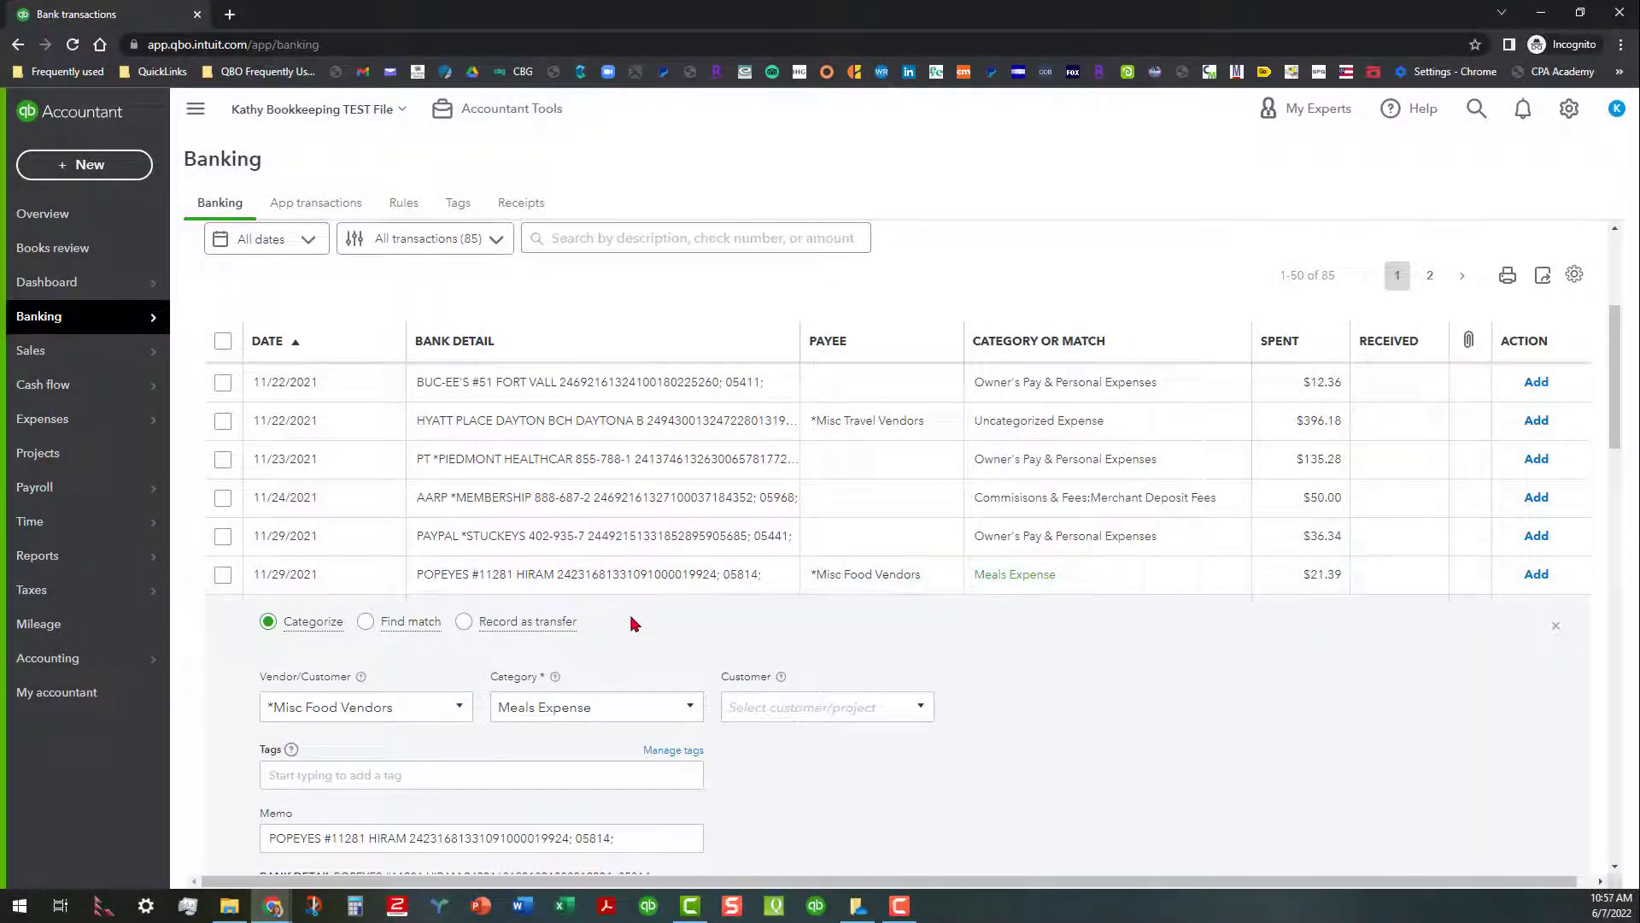
scroll(904, 643, "down", 2)
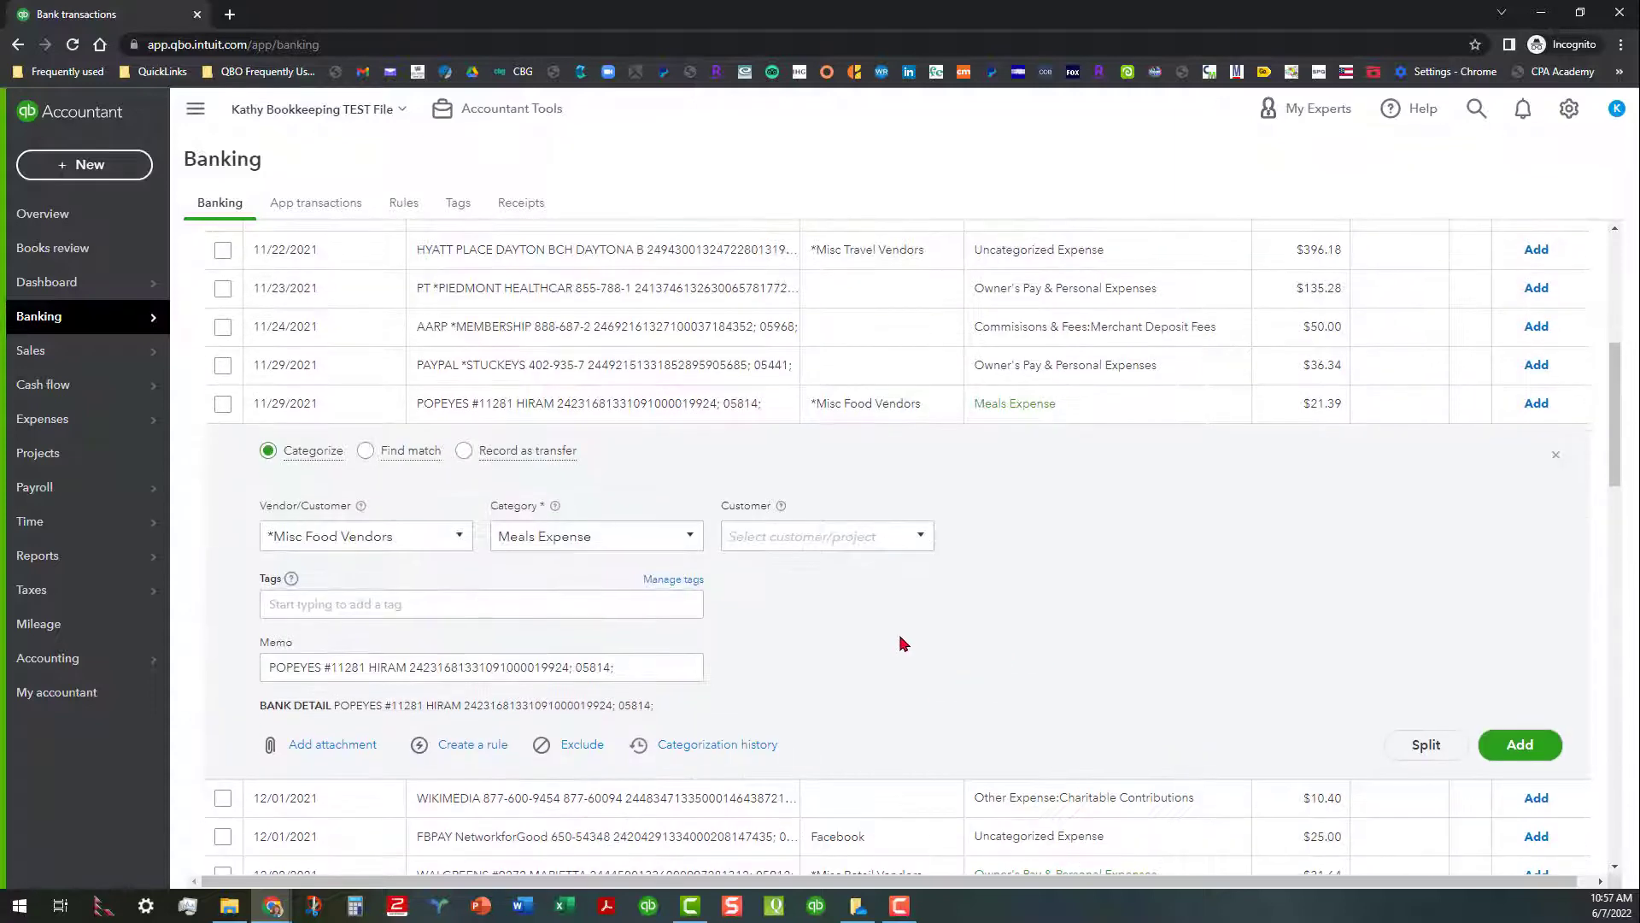
left_click(475, 754)
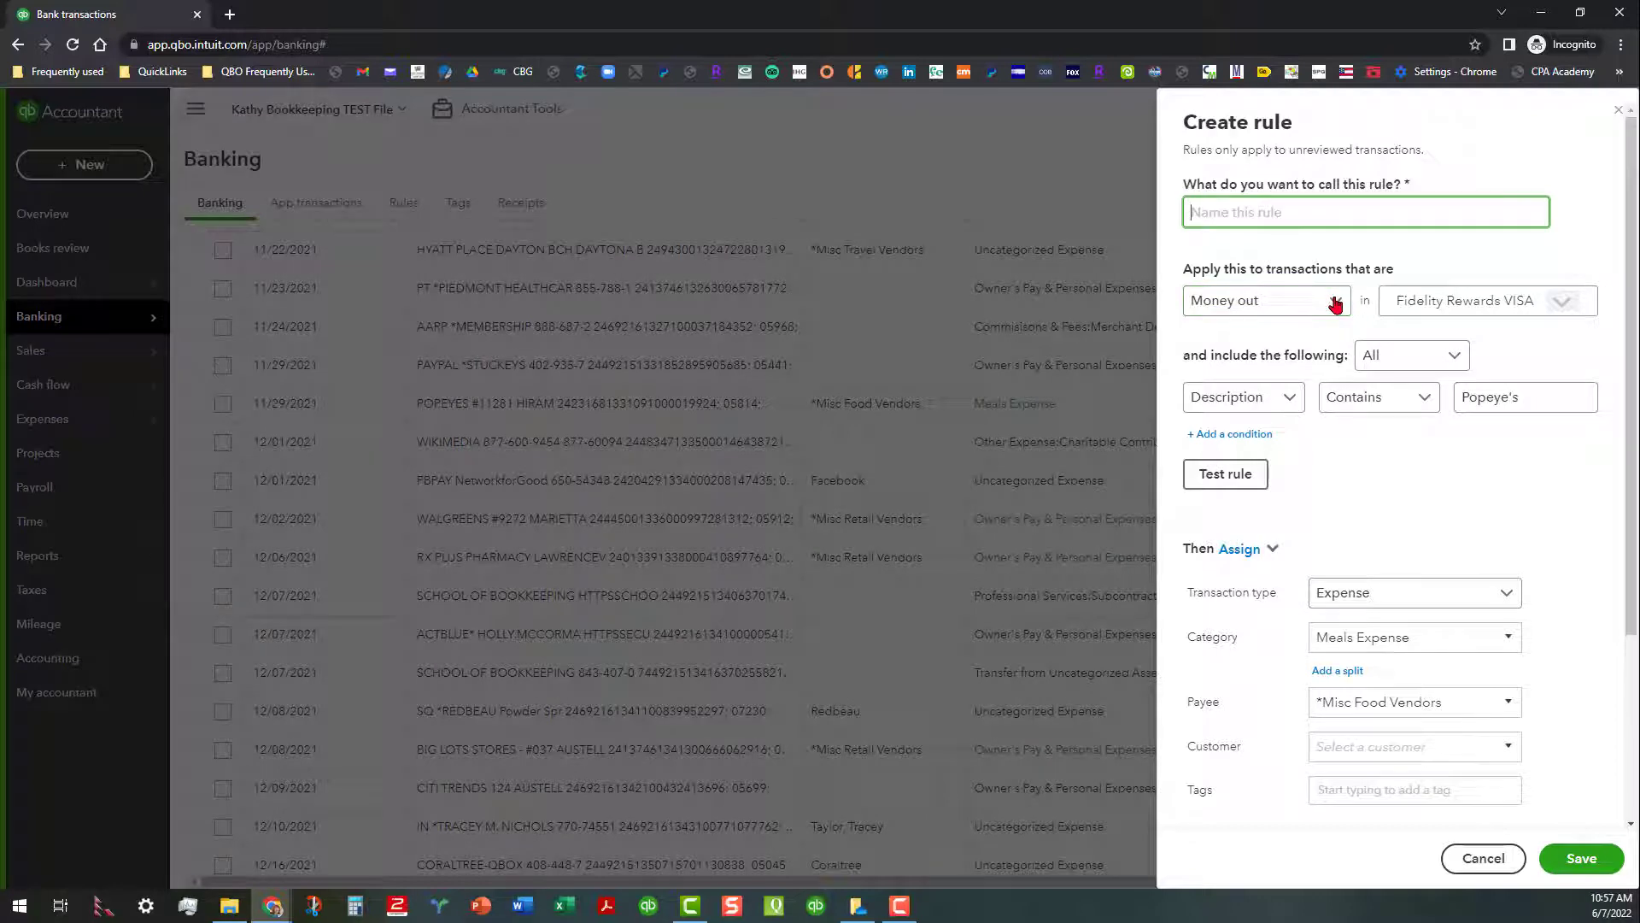
left_click(1565, 304)
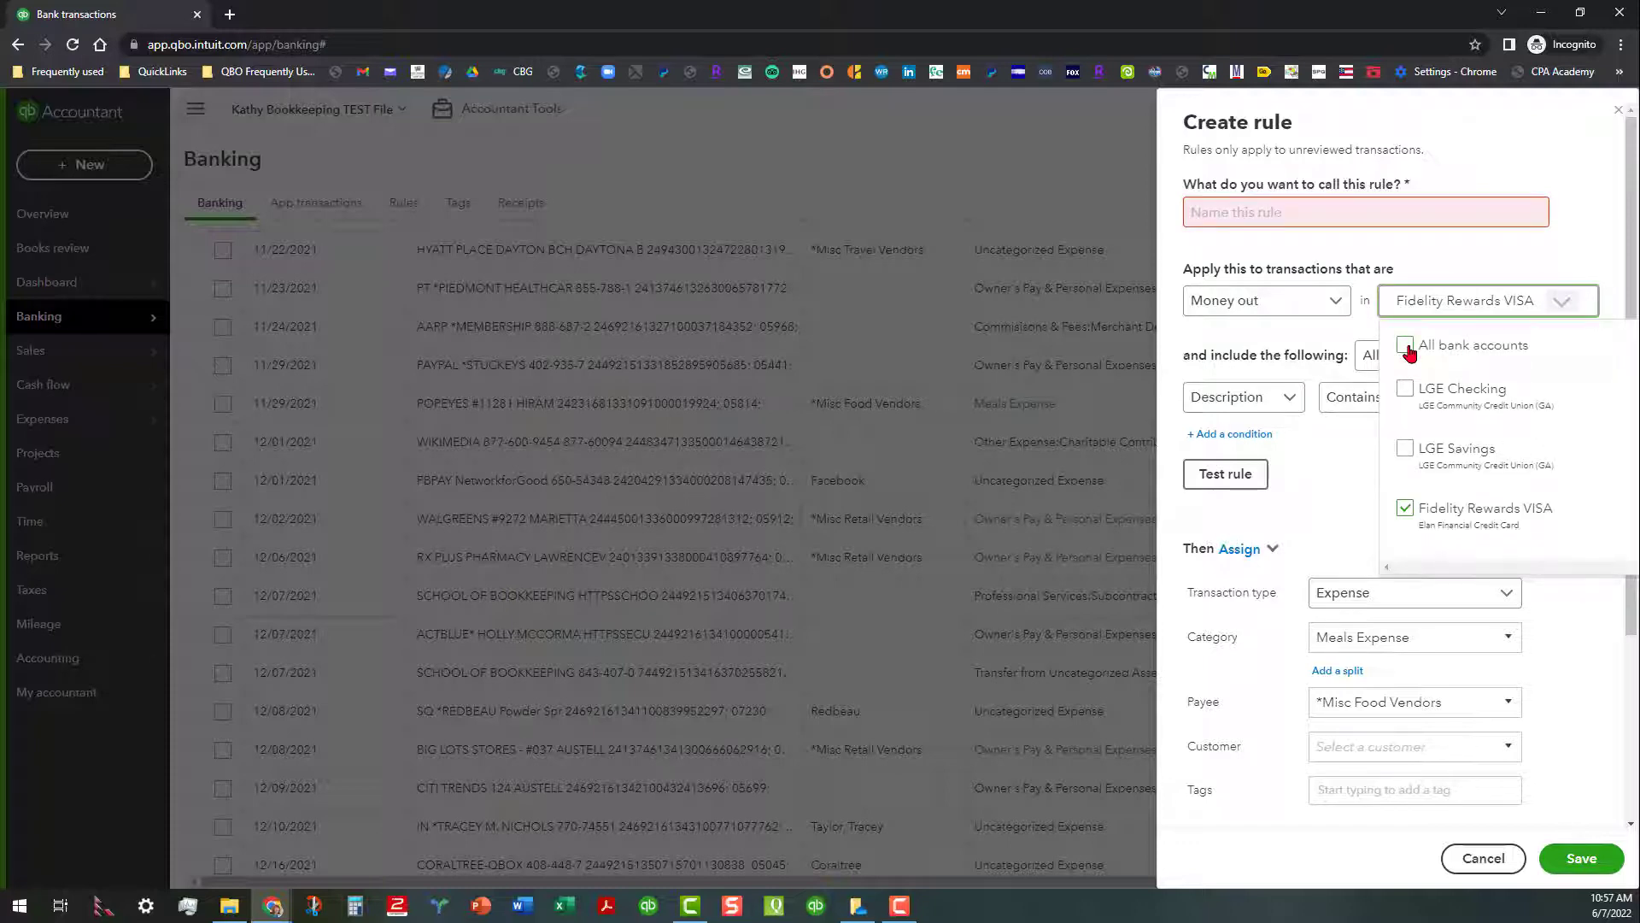
left_click(1581, 252)
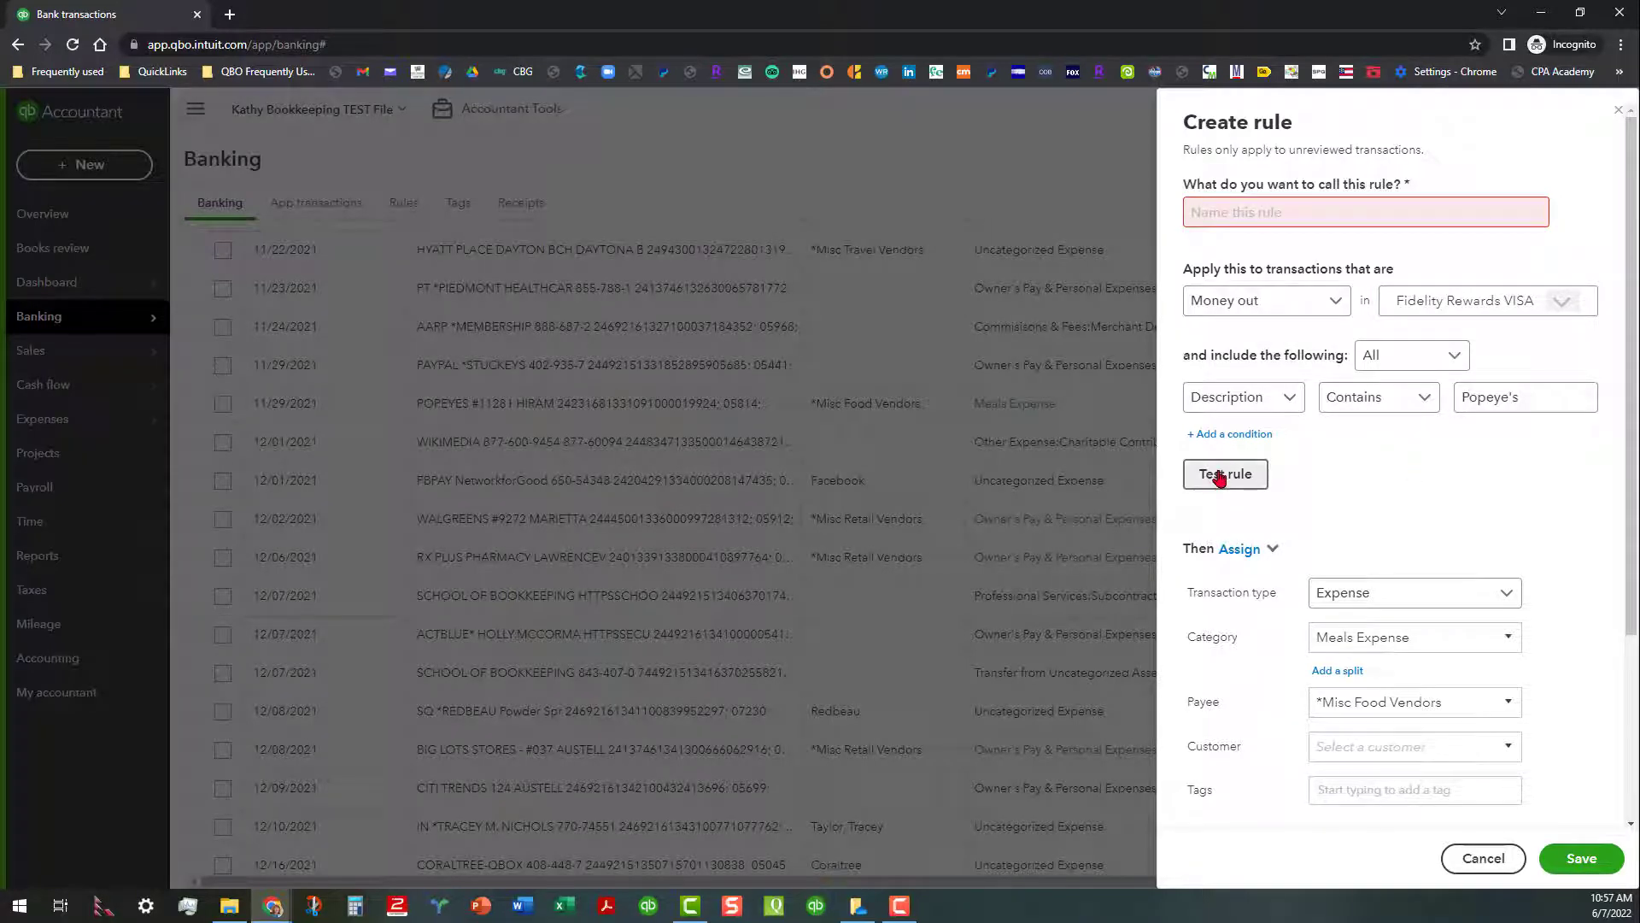
left_click(1219, 473)
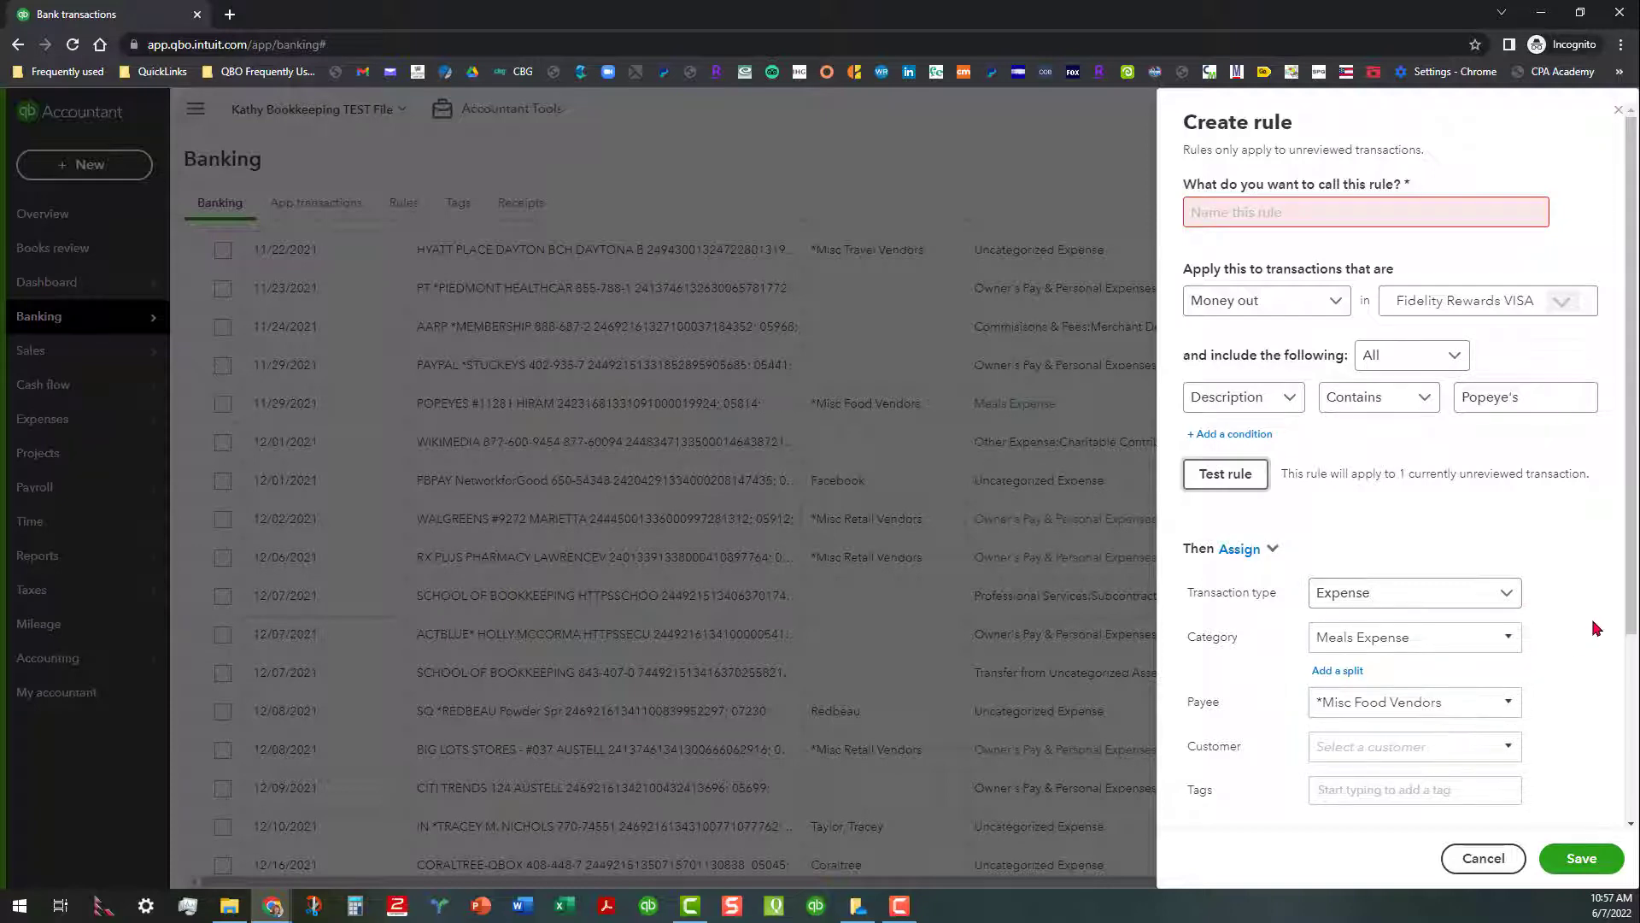
scroll(1594, 628, "down", 3)
scroll(1571, 590, "up", 1)
scroll(1578, 566, "up", 3)
left_click(1617, 114)
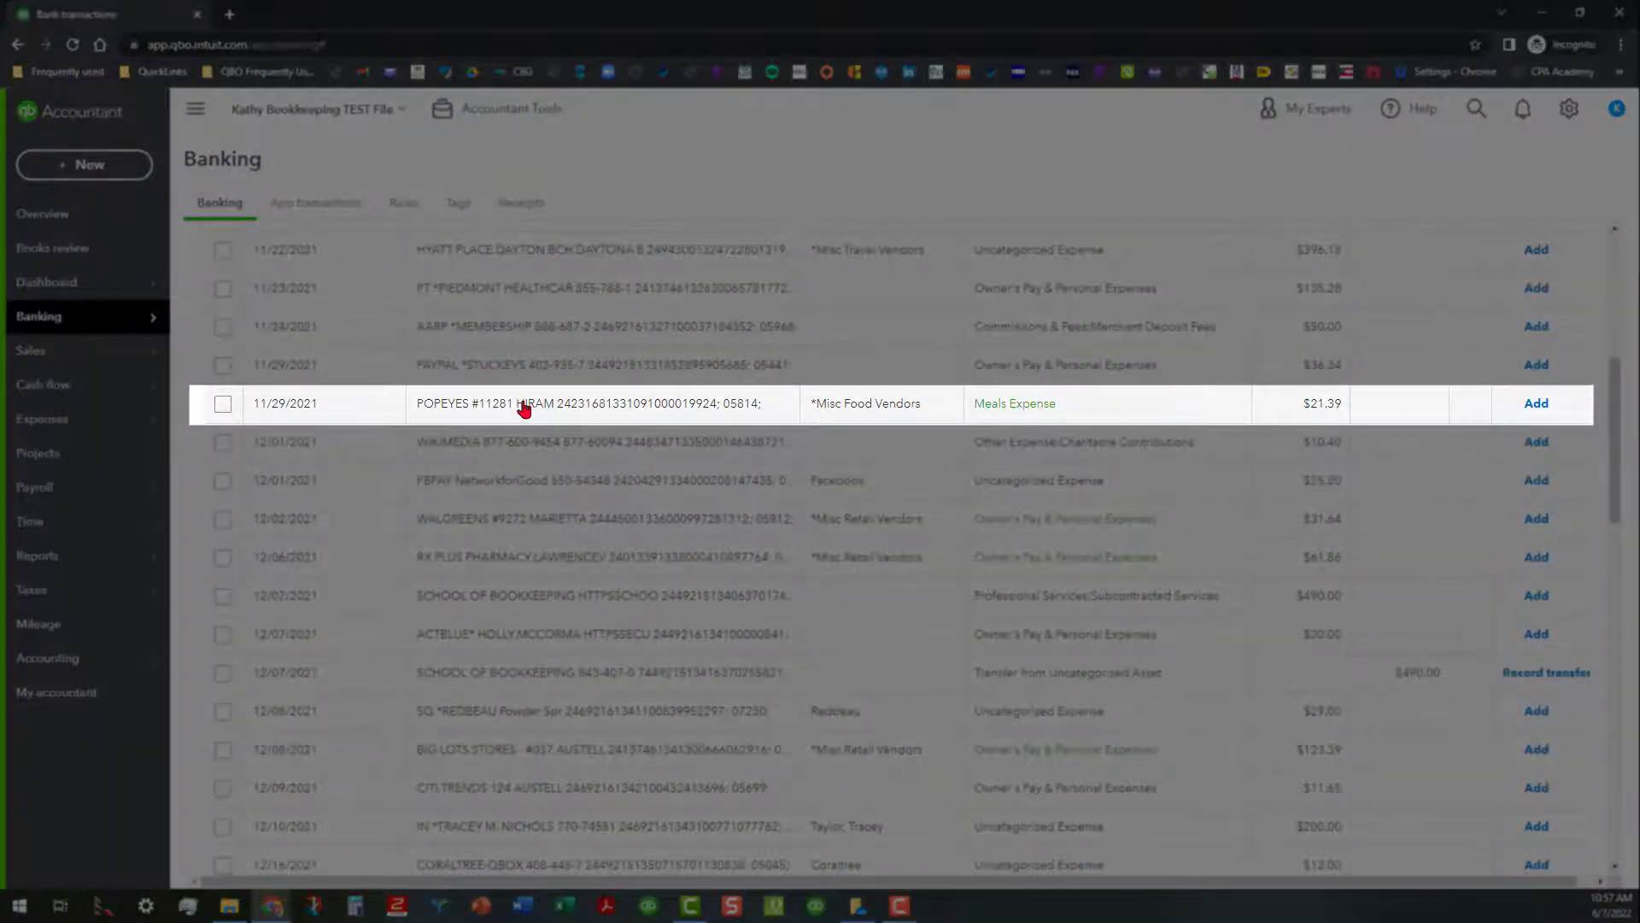
- Add the $21.39 Popeyes charge as Meals Expense and accept the suggested Popeye's rule
left_click(525, 409)
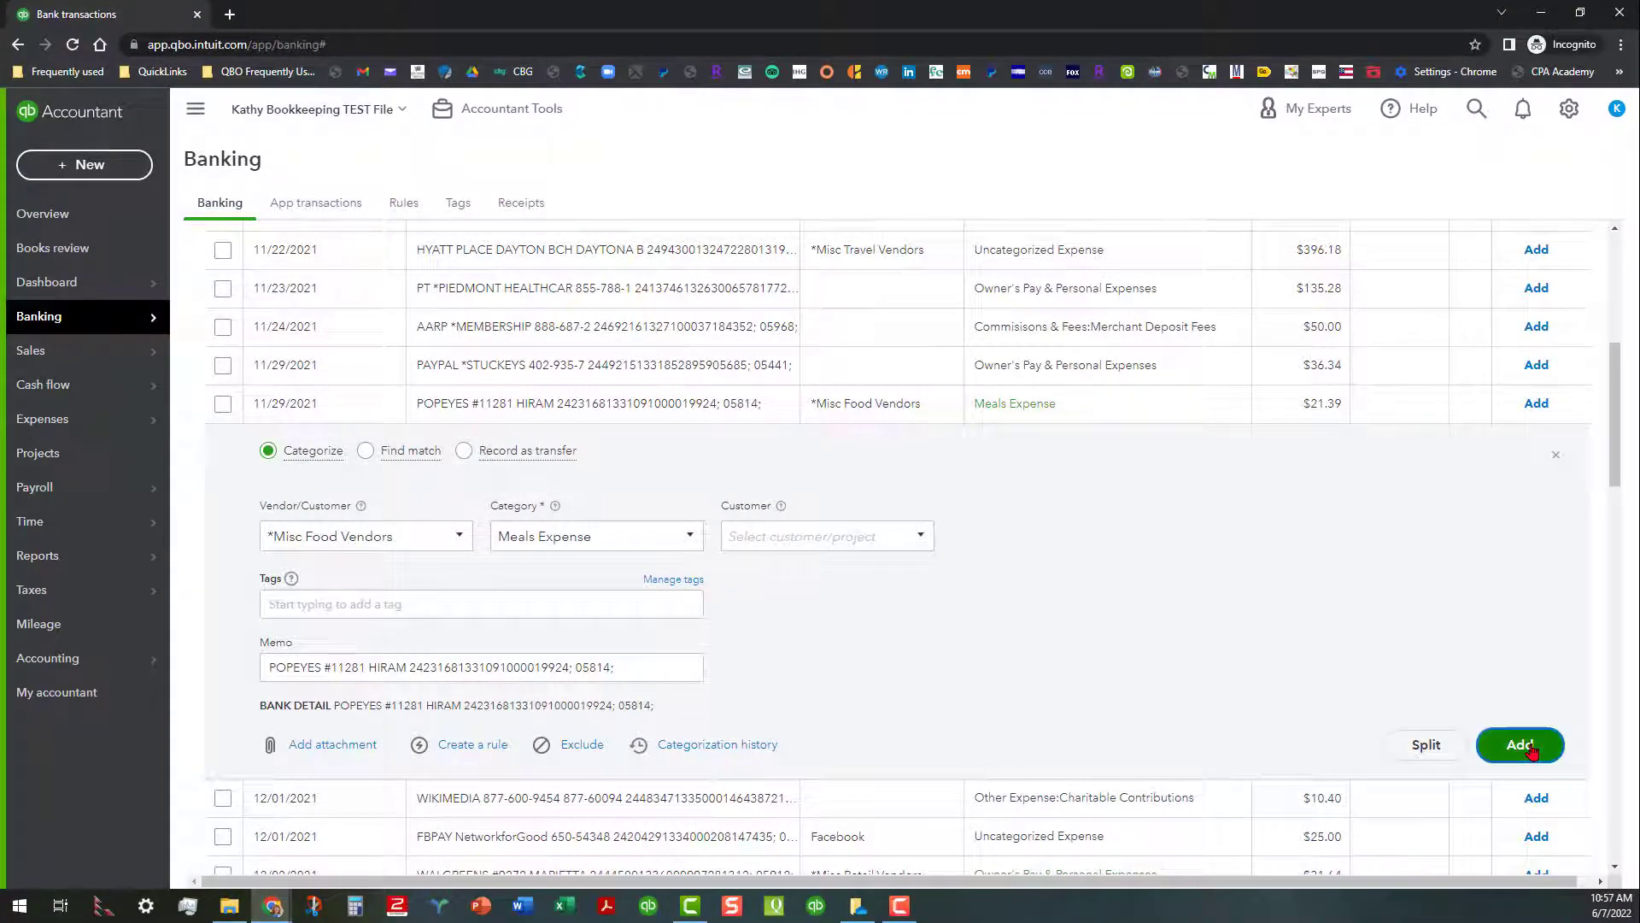
left_click(1525, 746)
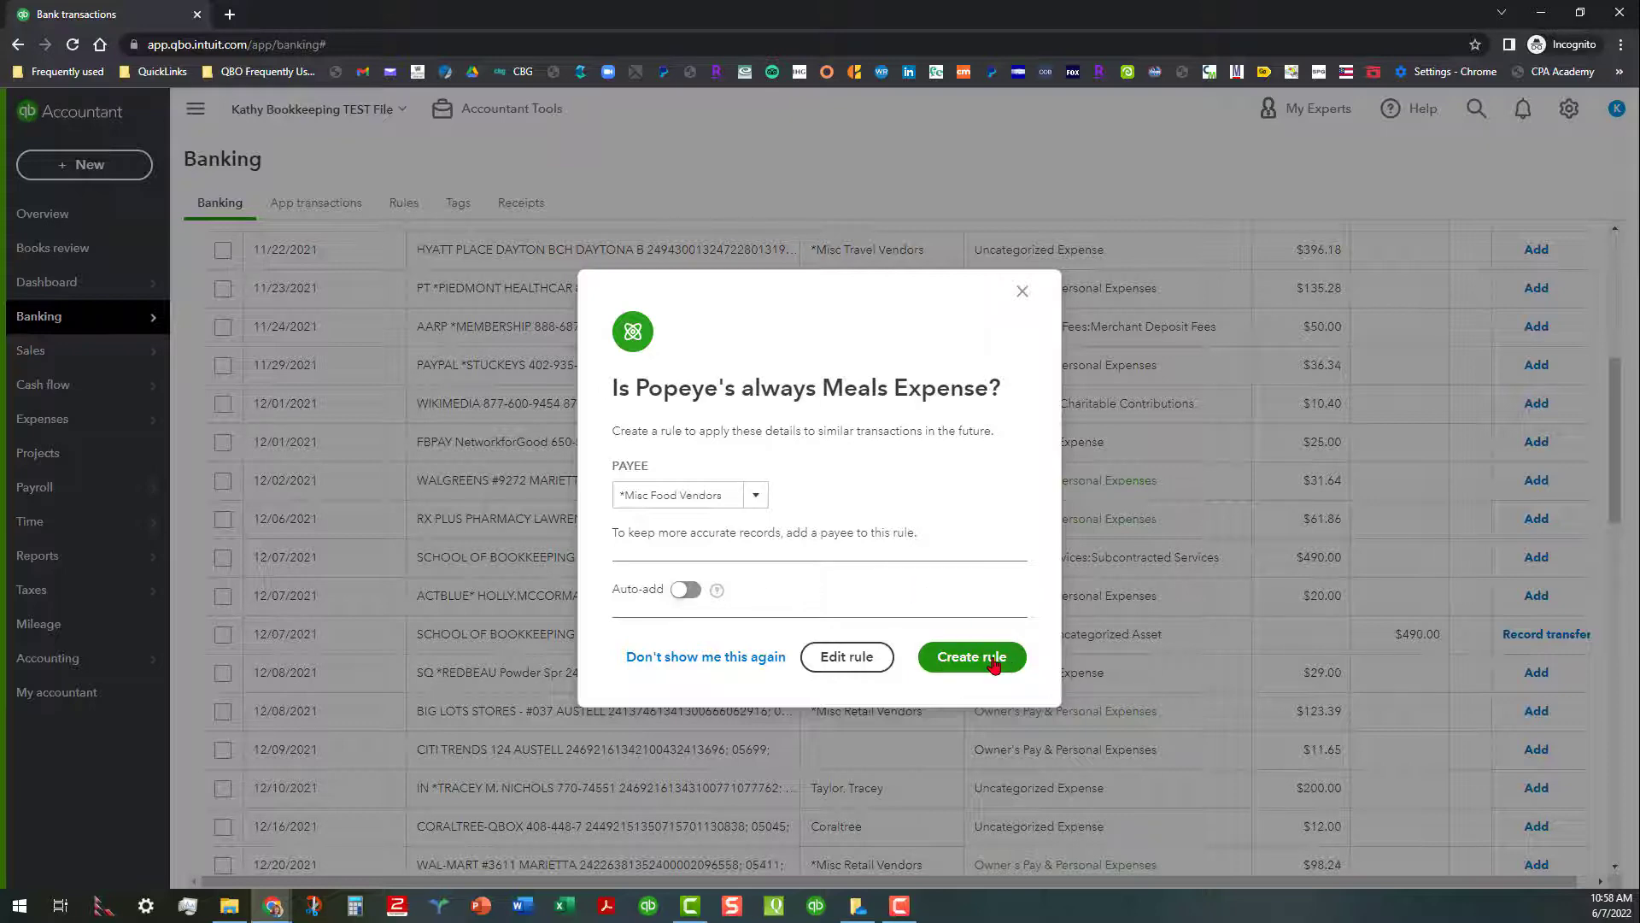
left_click(993, 665)
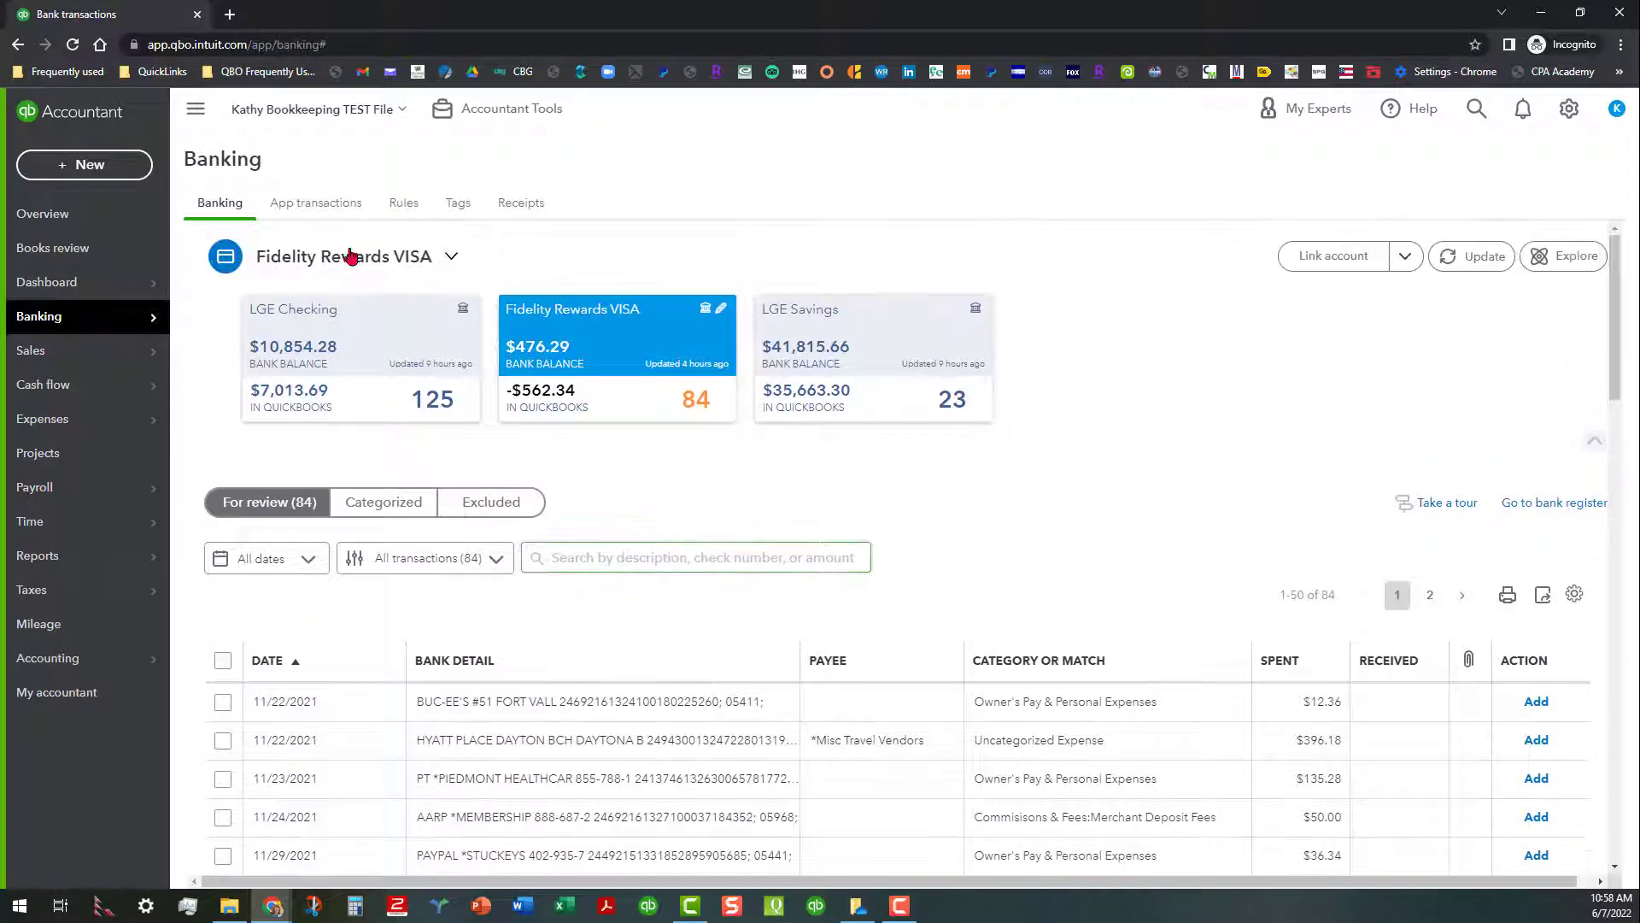
left_click(402, 508)
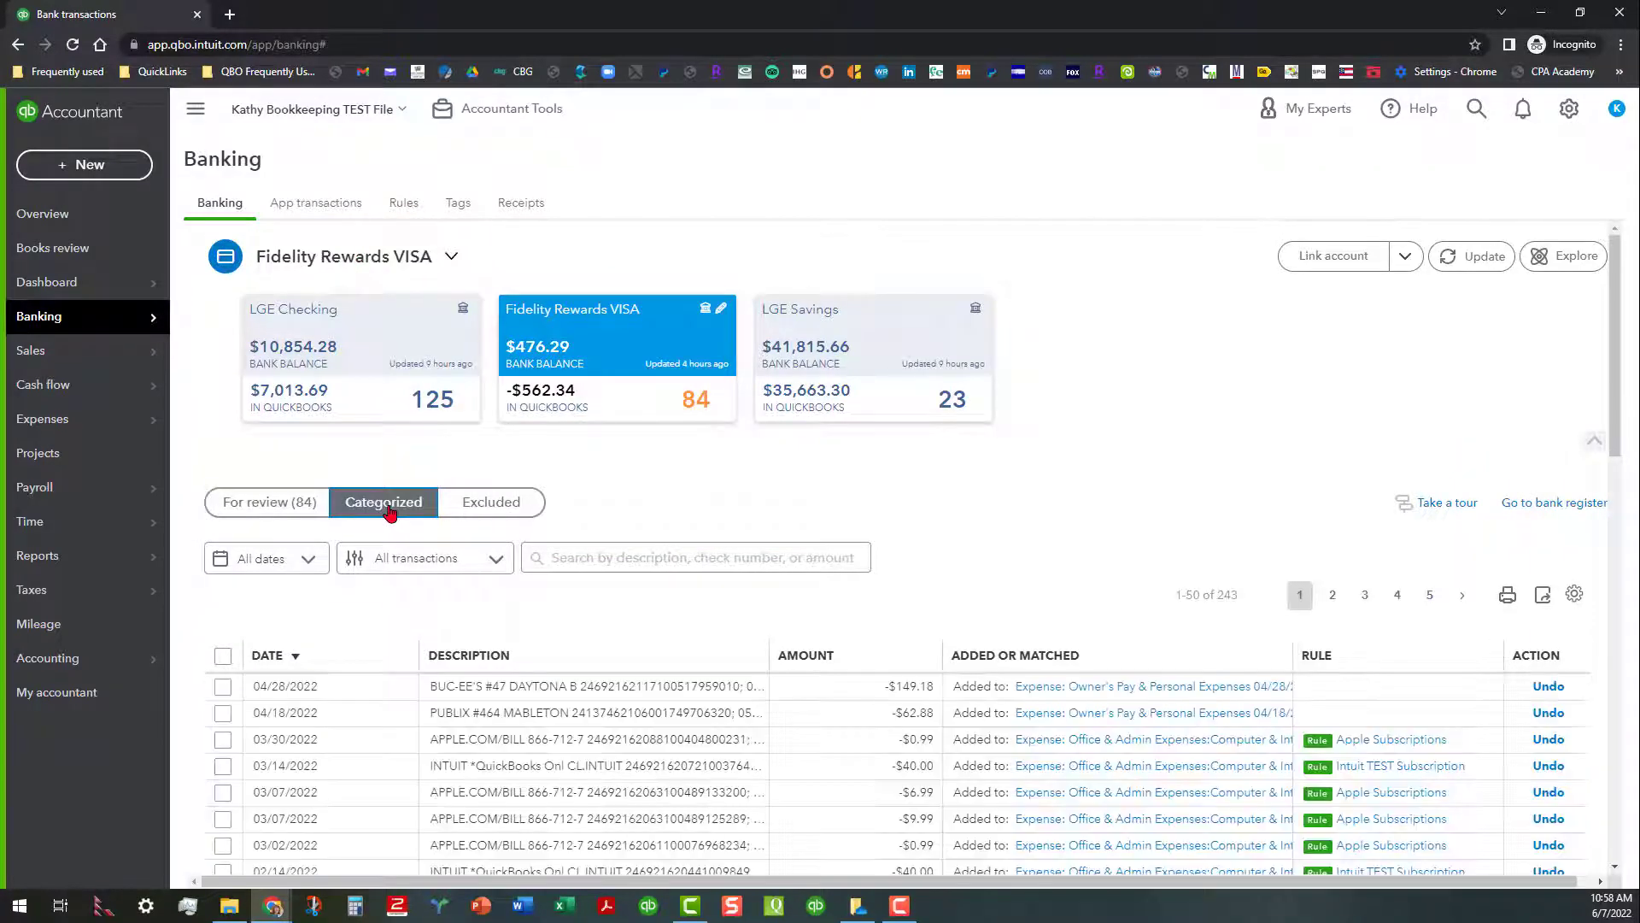
left_click(338, 664)
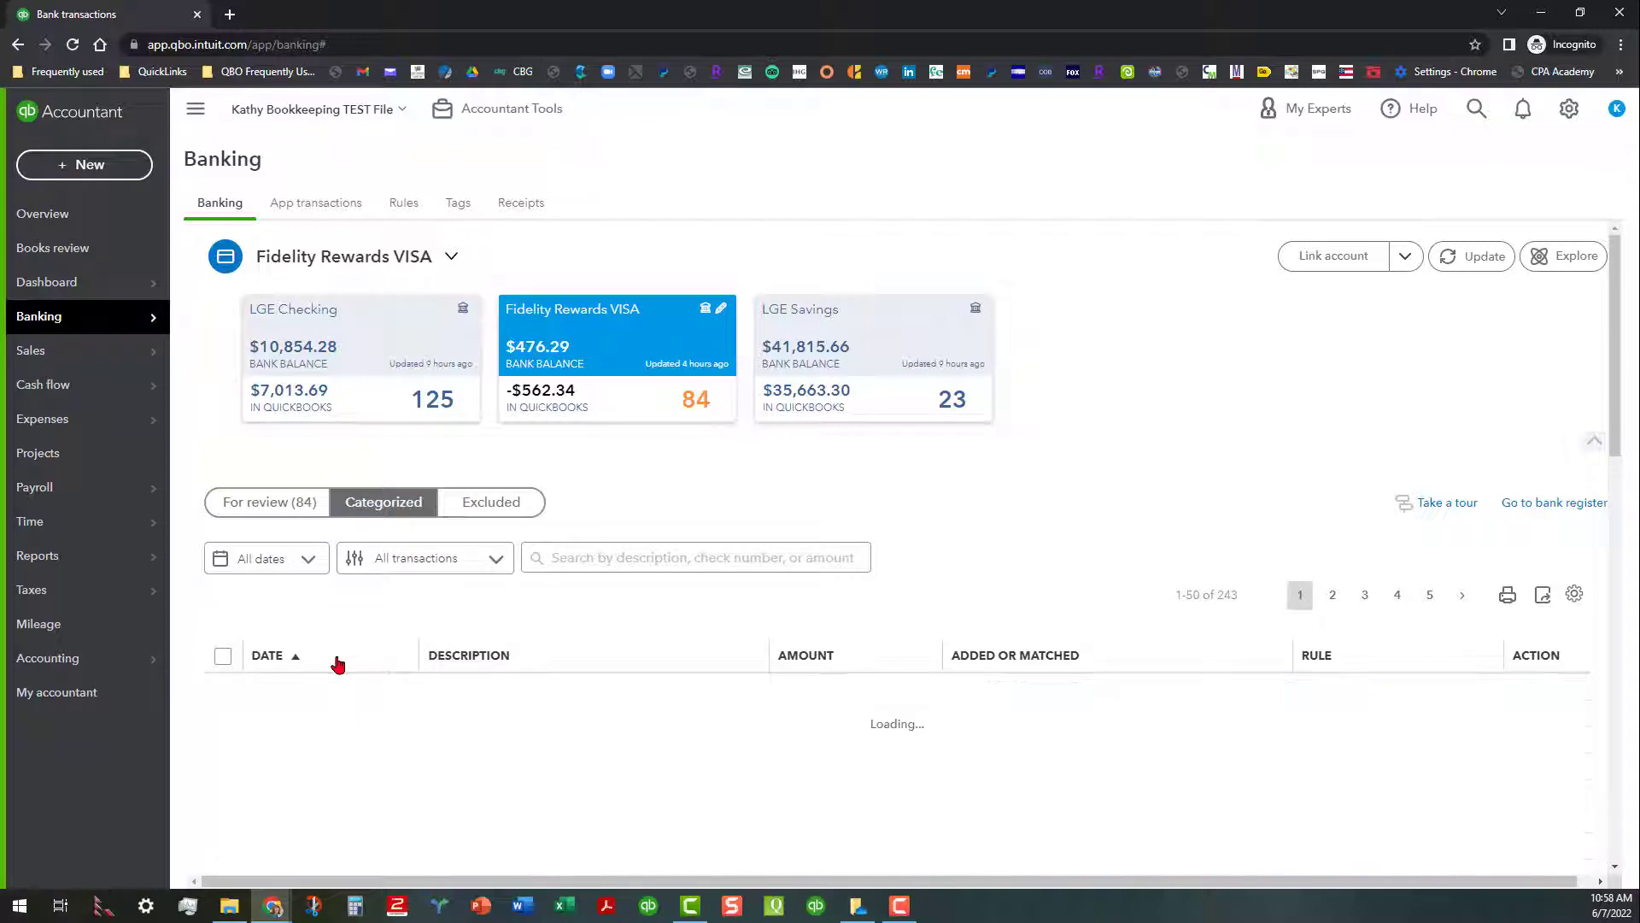
left_click(338, 664)
scroll(586, 722, "down", 4)
scroll(598, 696, "down", 2)
scroll(598, 688, "down", 2)
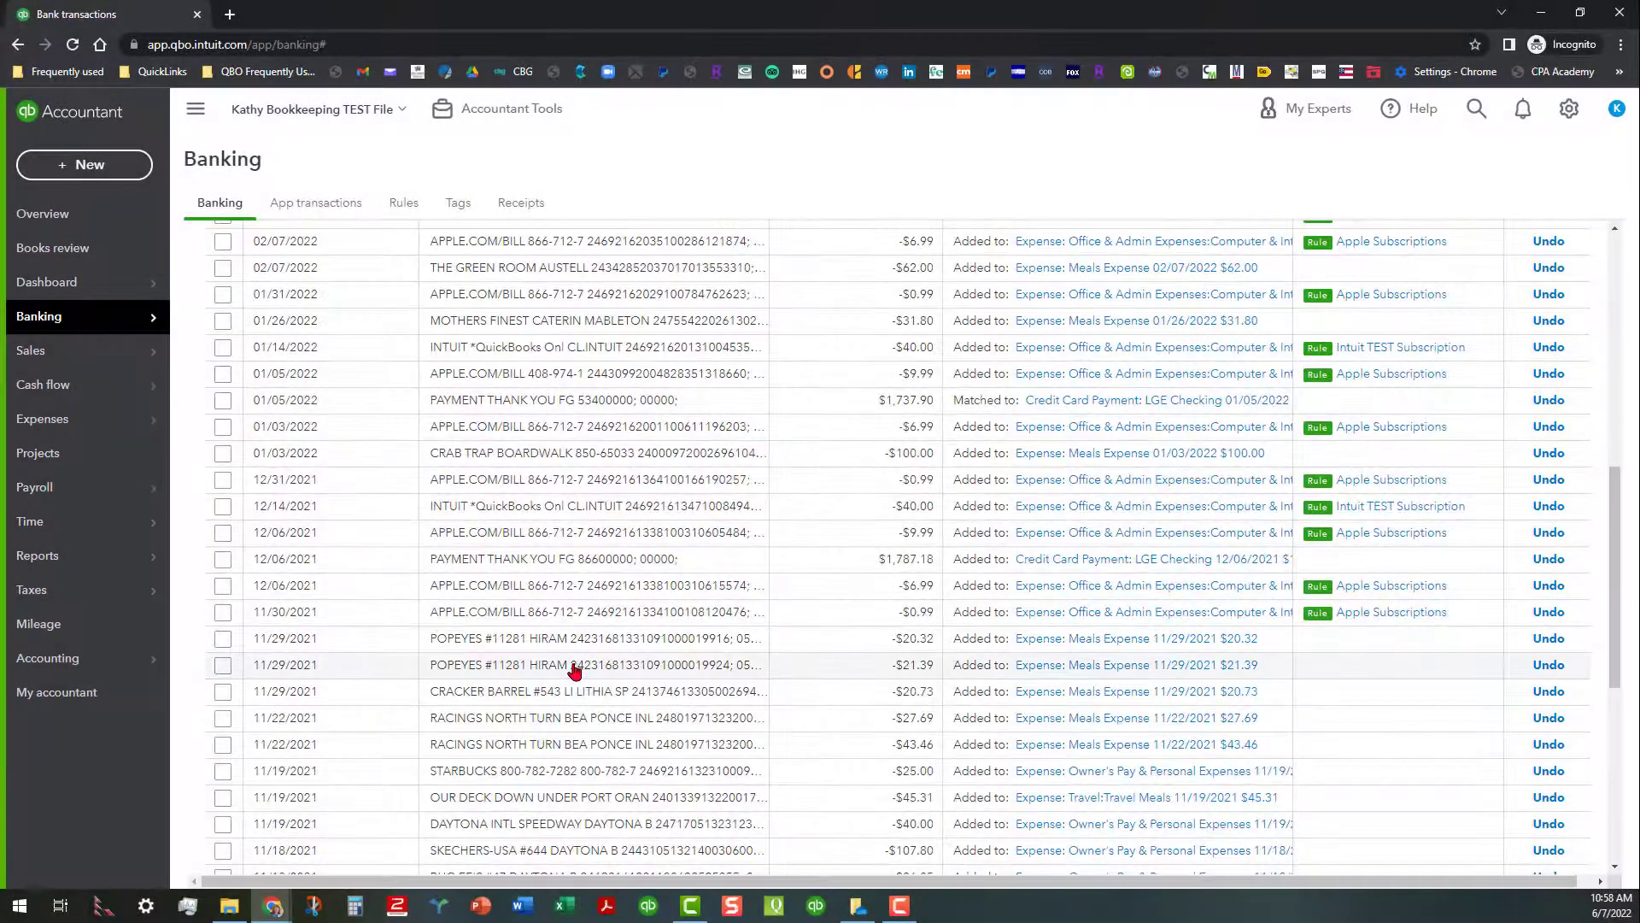
scroll(581, 632, "up", 8)
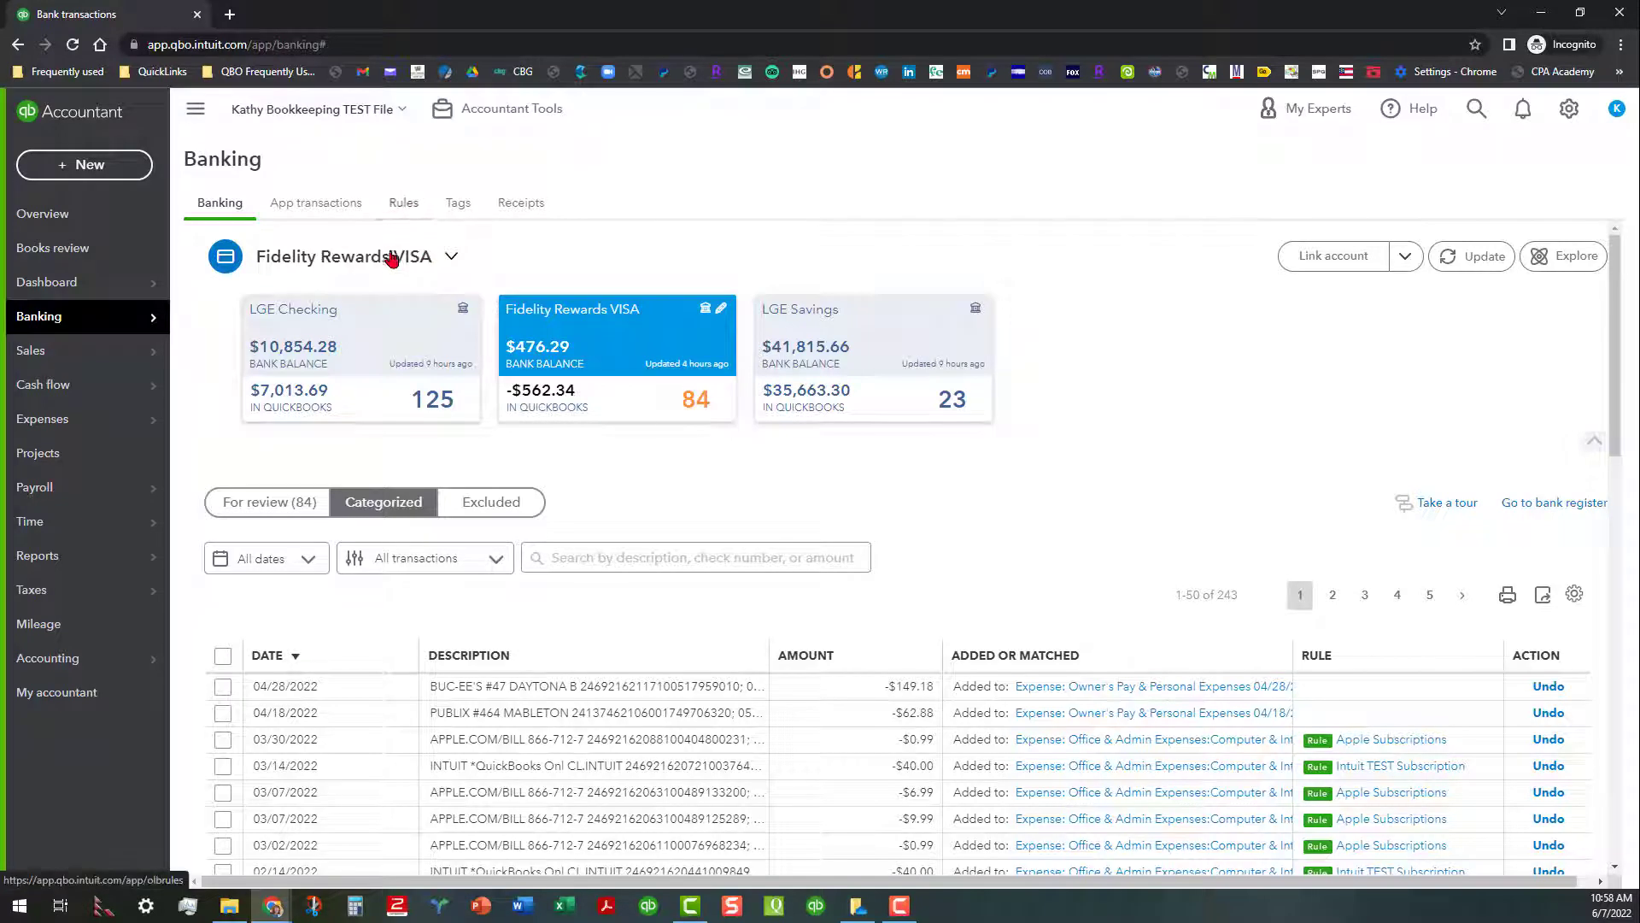
left_click(261, 510)
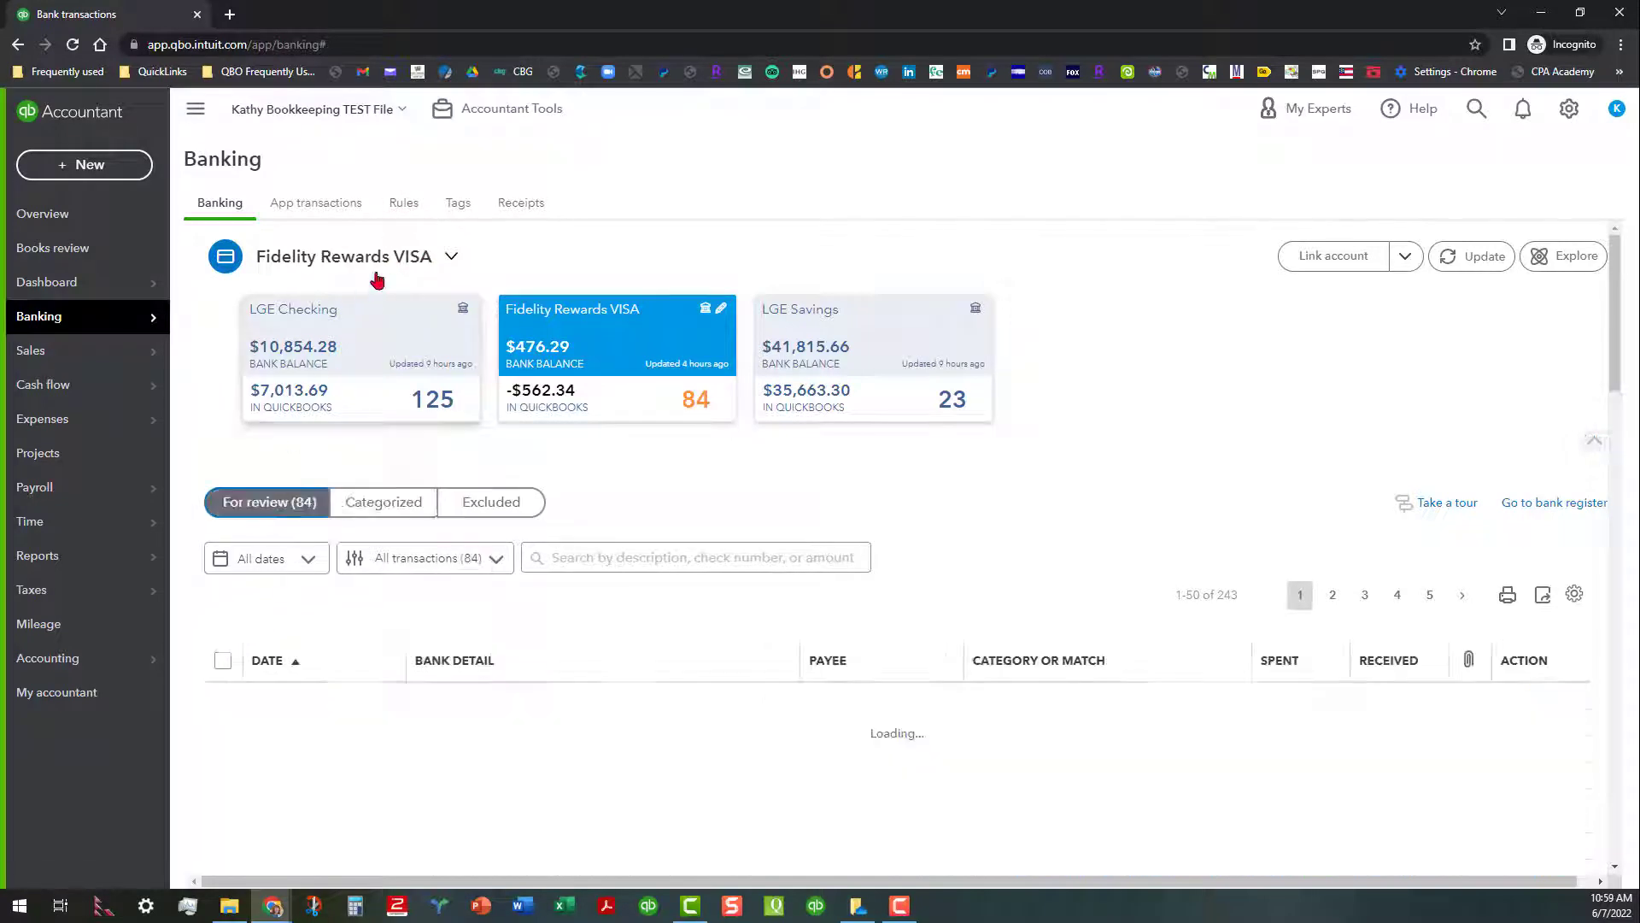
- Go to the bank Rules list showing the three rules, including the suggested Popeyes rule
left_click(404, 206)
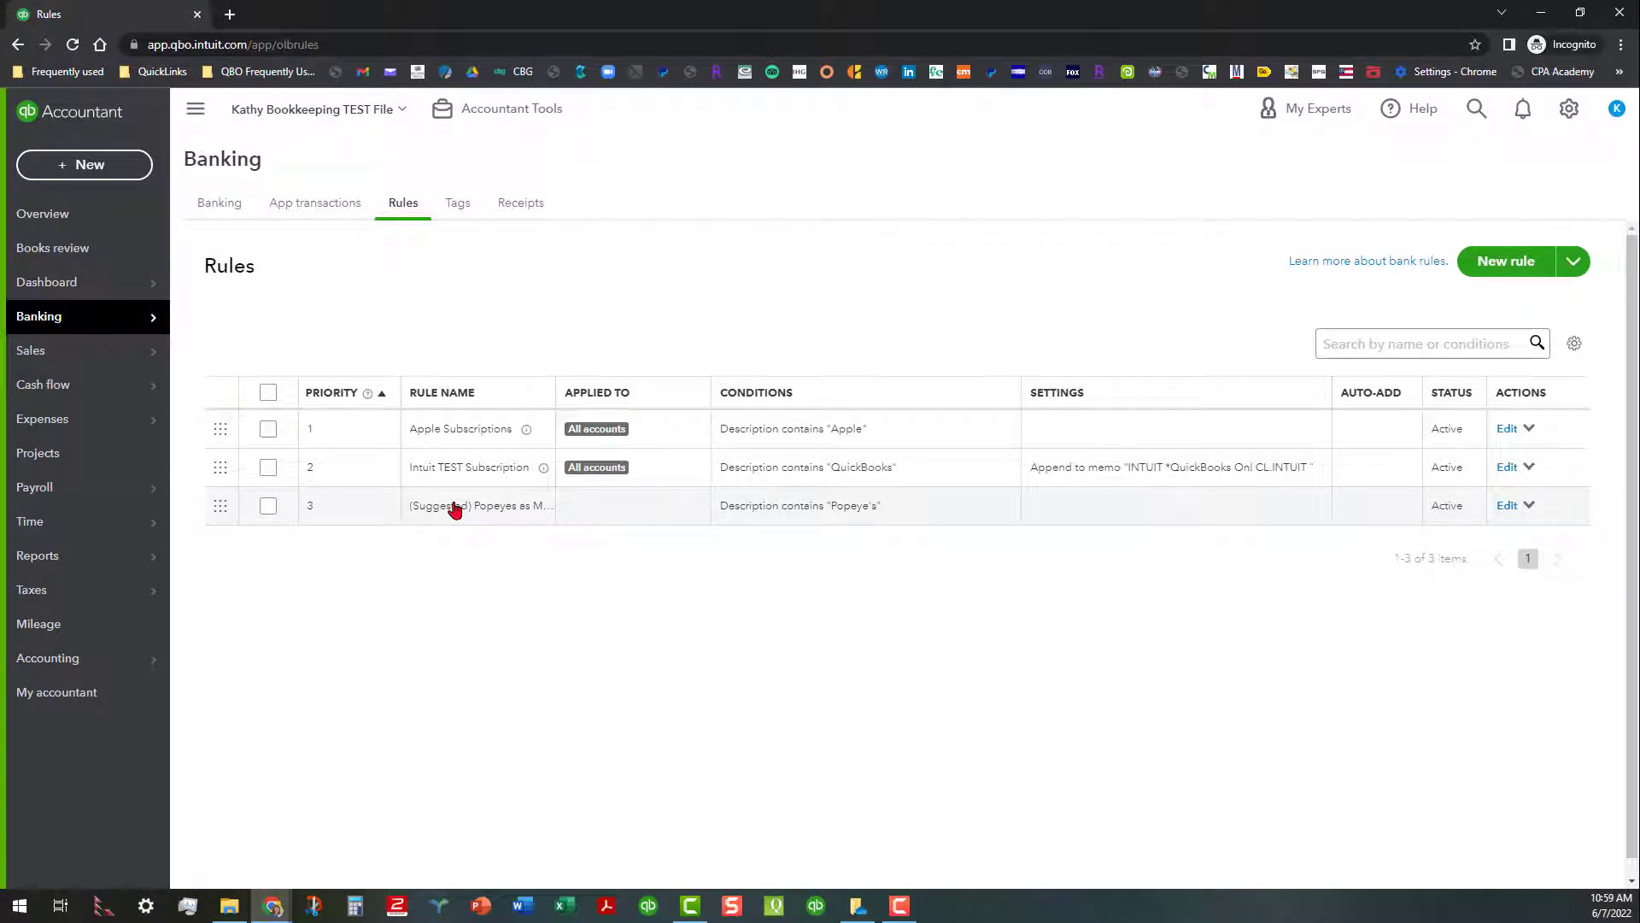
- Edit the suggested Popeyes rule so it applies to all bank accounts
left_click(1506, 506)
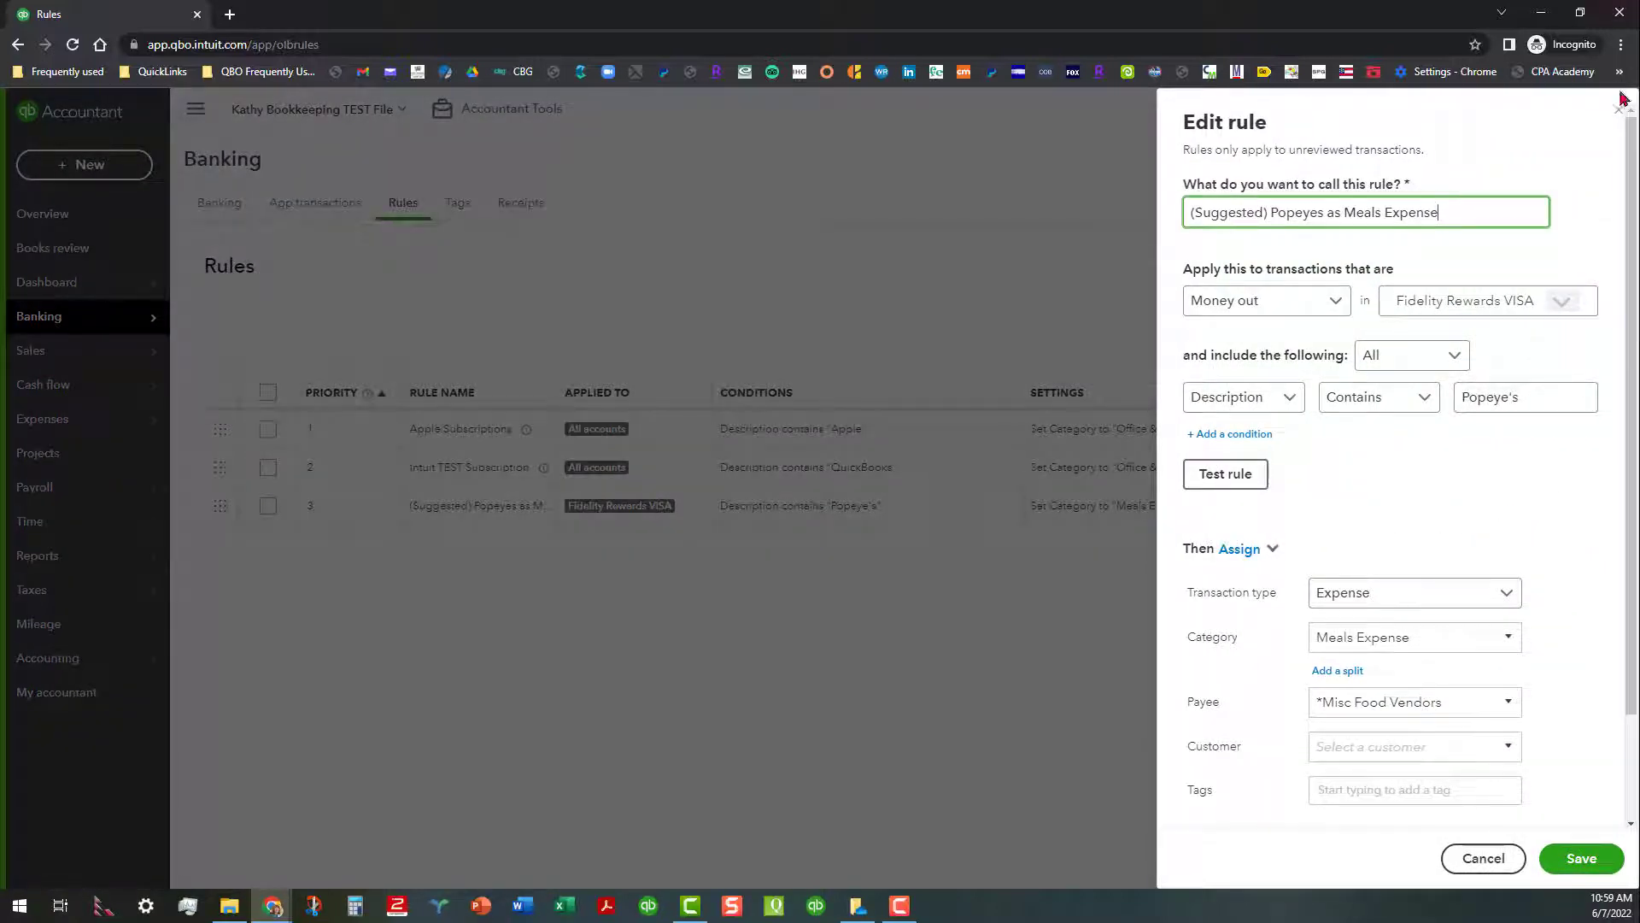
left_click(1569, 303)
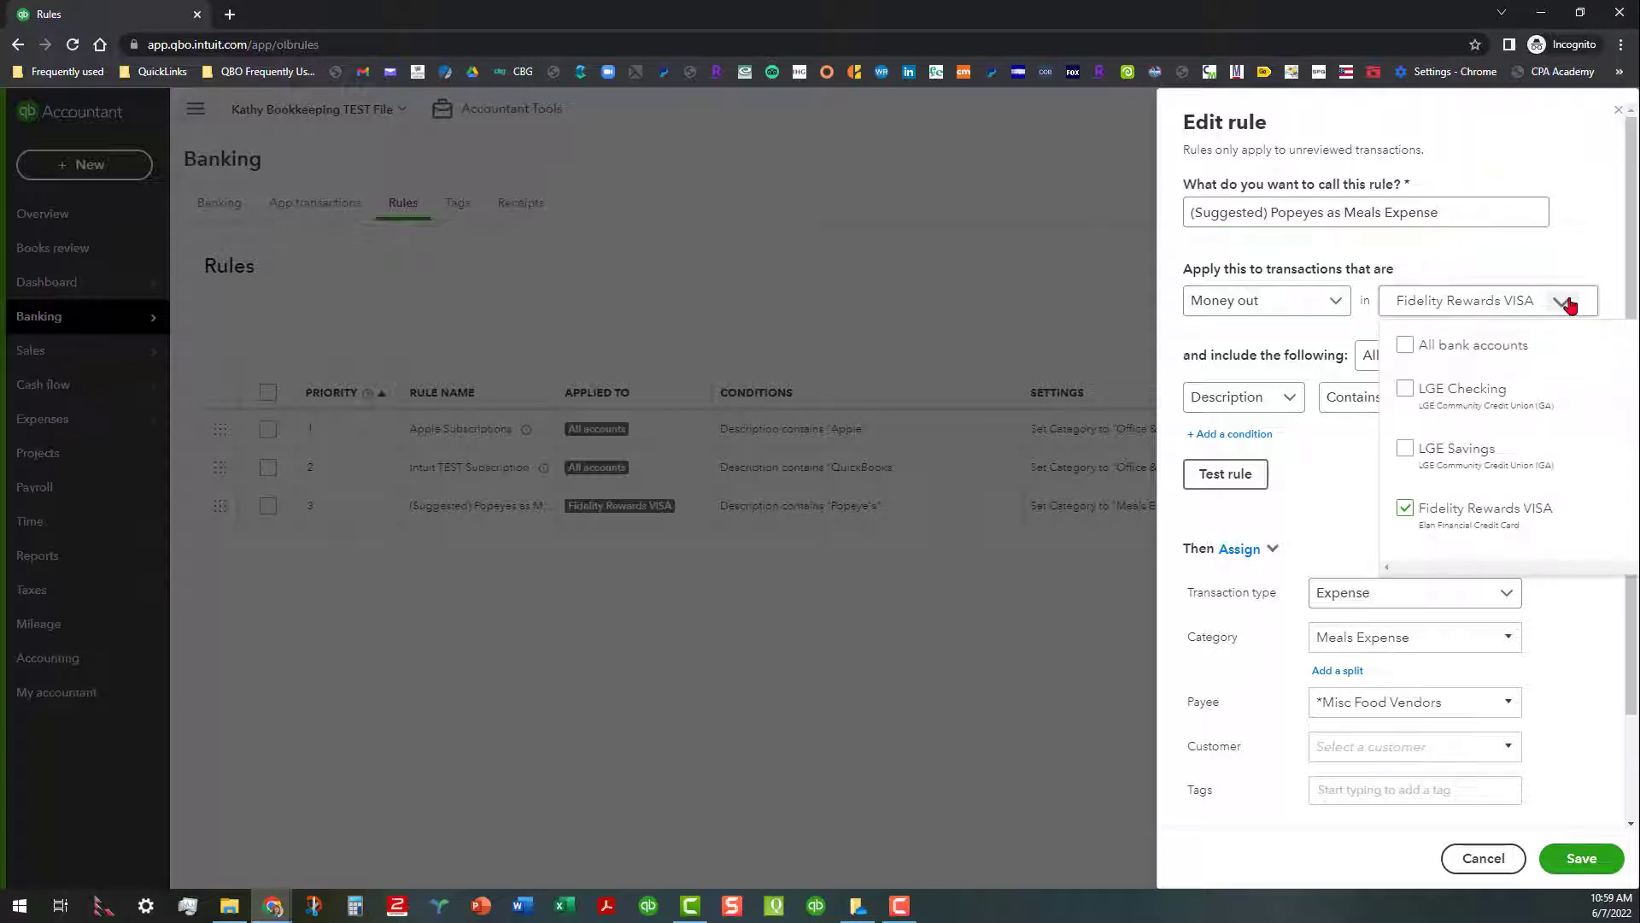
left_click(1404, 346)
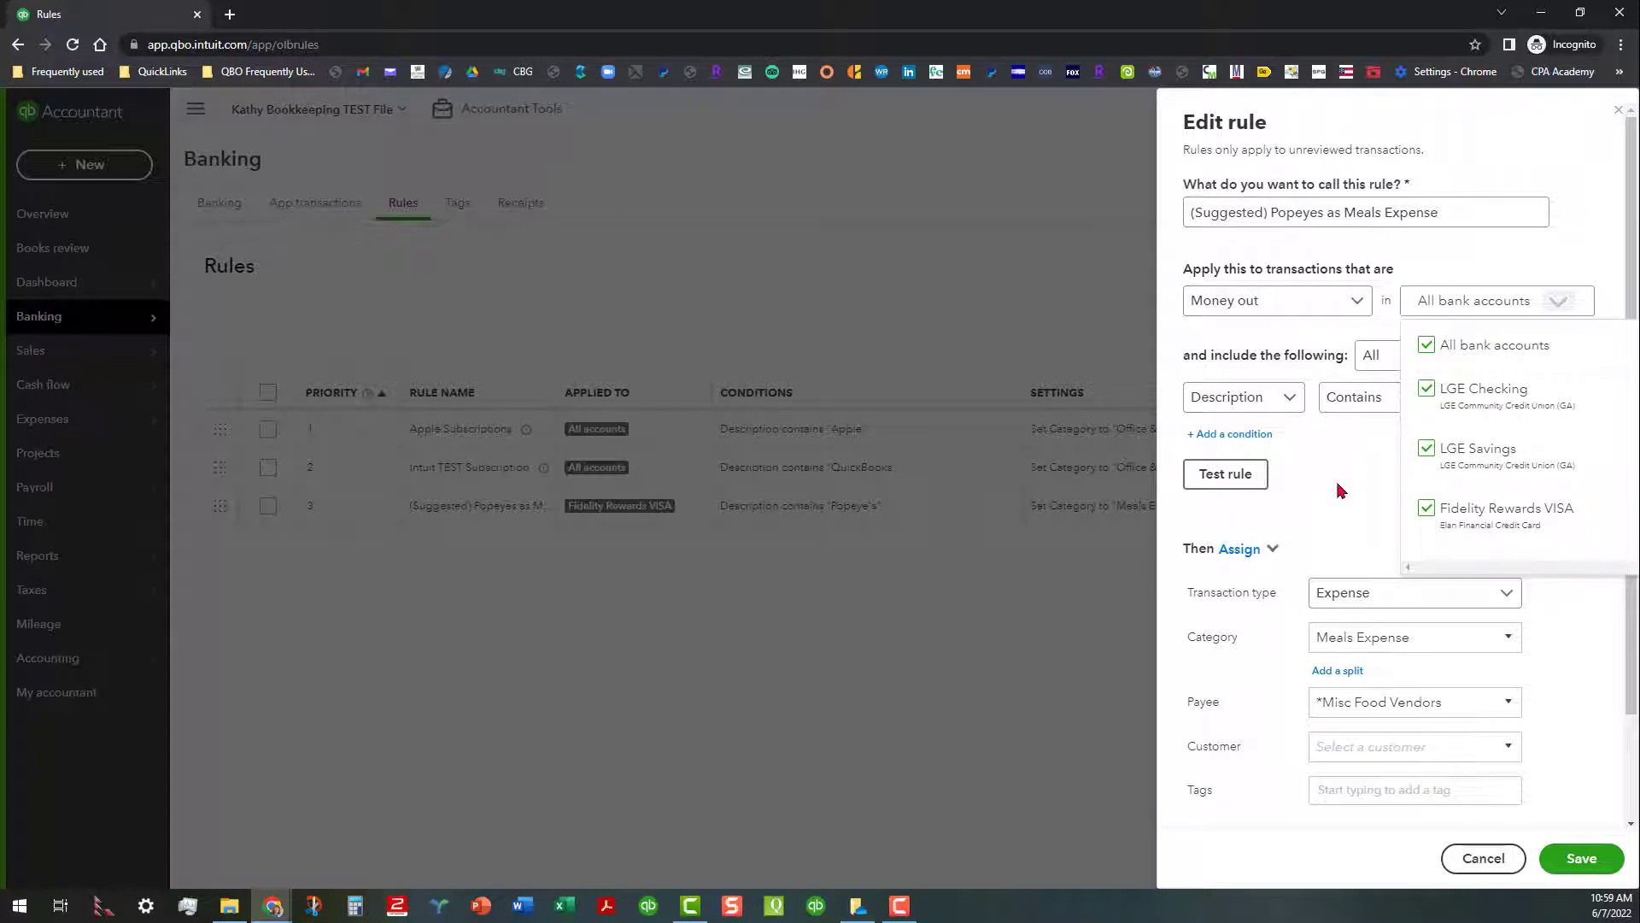
left_click(1339, 489)
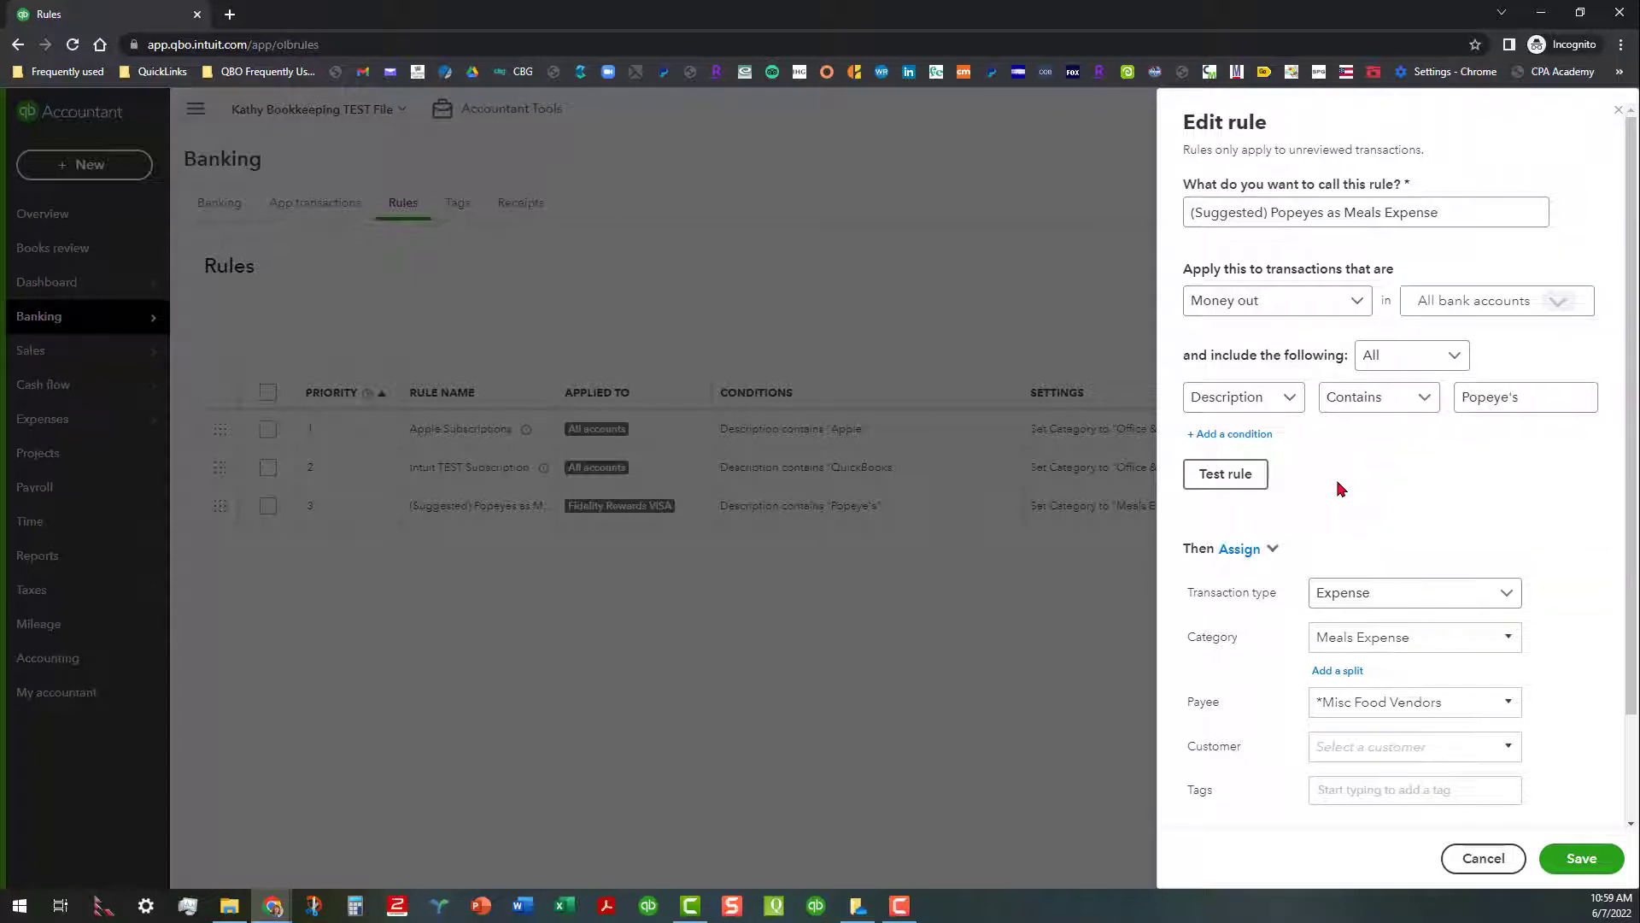
- Match on bank text containing Popeye's, test the rule, and switch matching to Any condition
left_click(1290, 403)
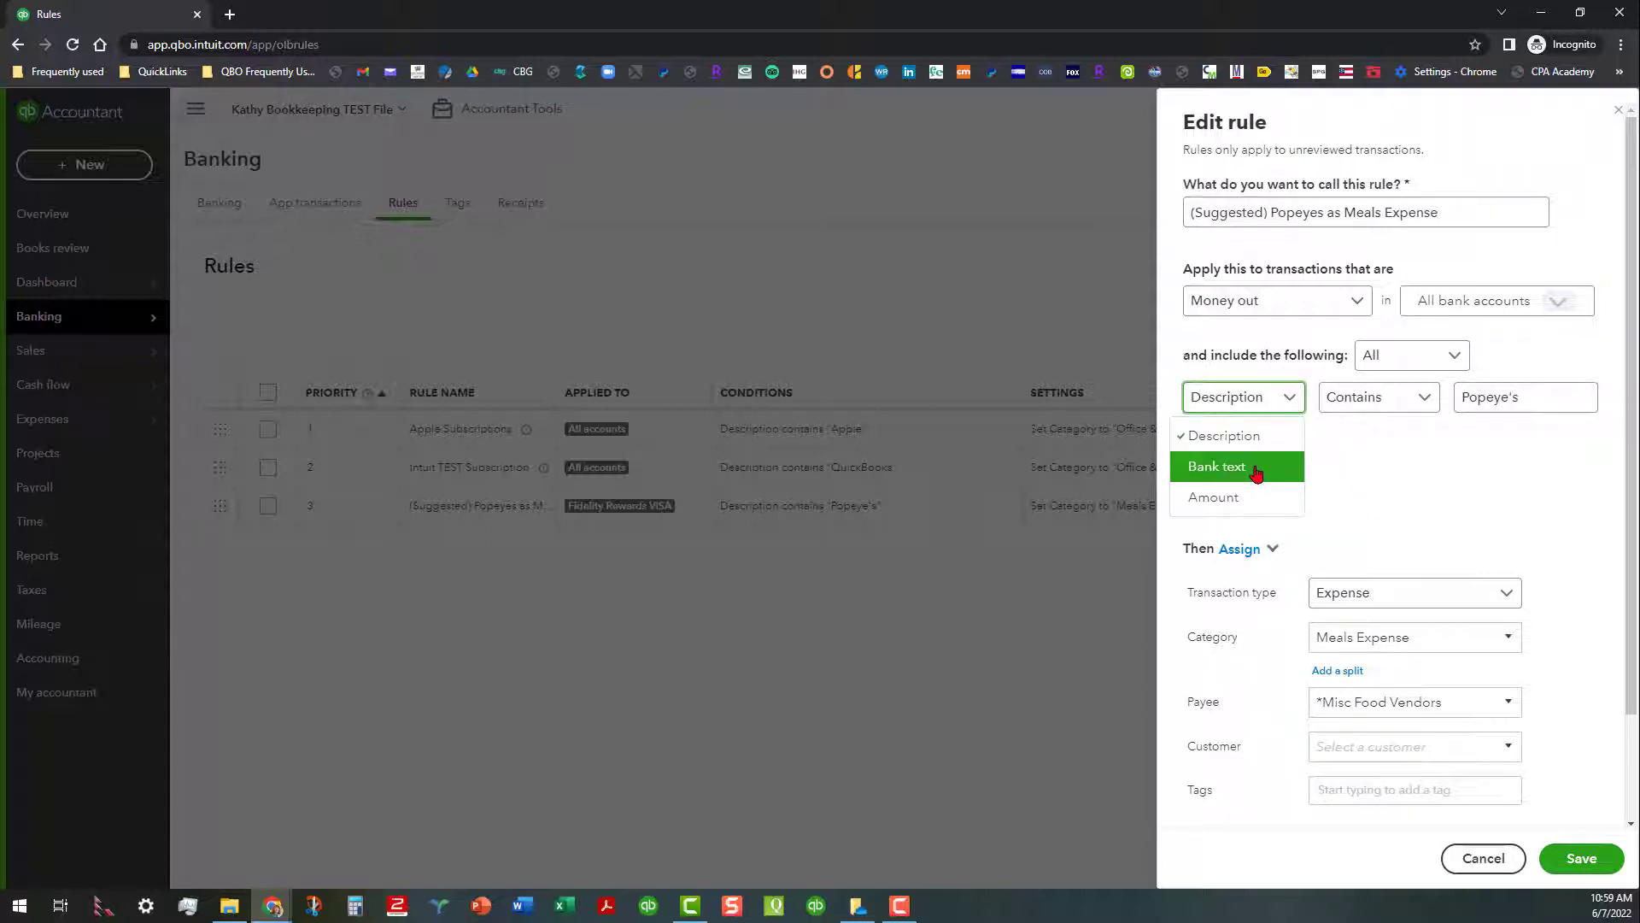
left_click(1254, 470)
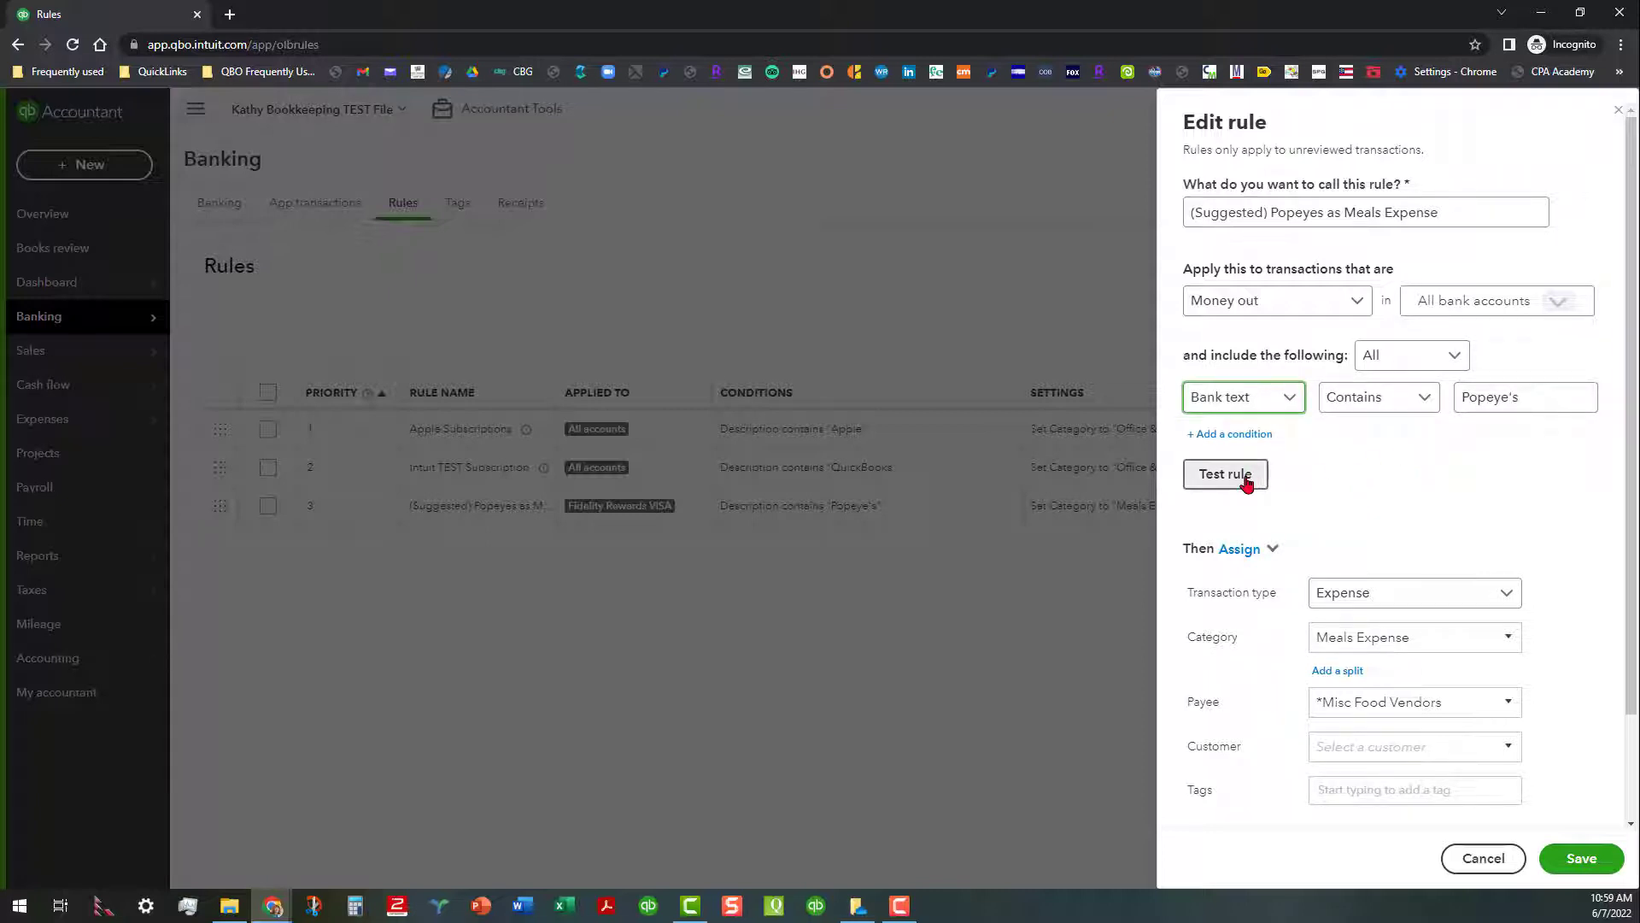
left_click(1245, 478)
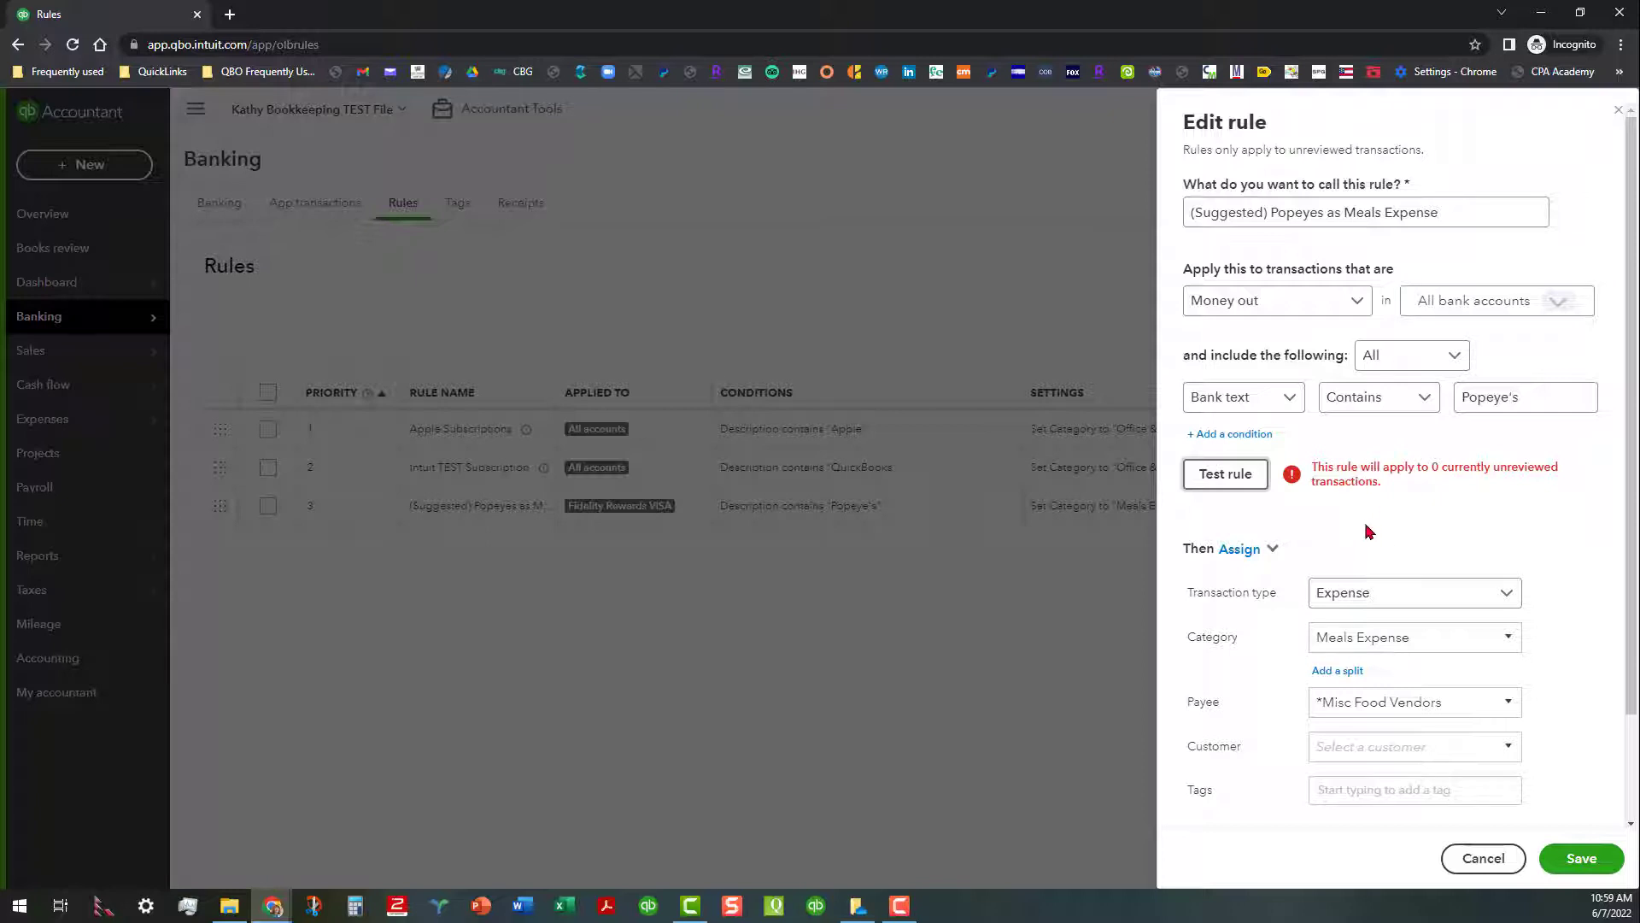
scroll(1242, 619, "down", 2)
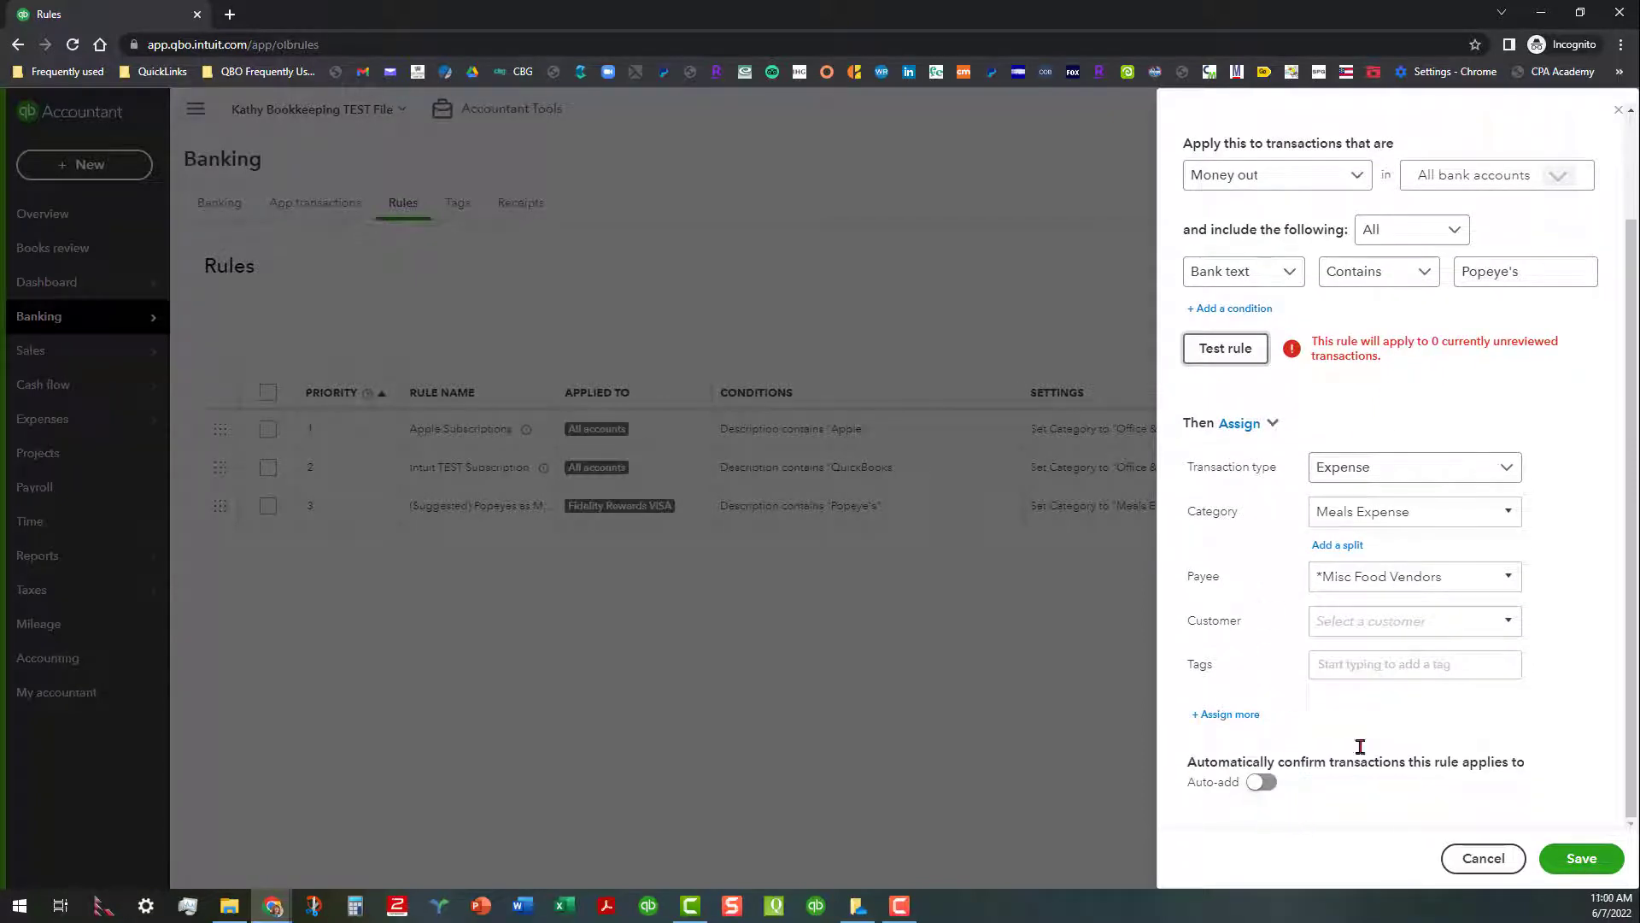
scroll(1237, 557, "up", 2)
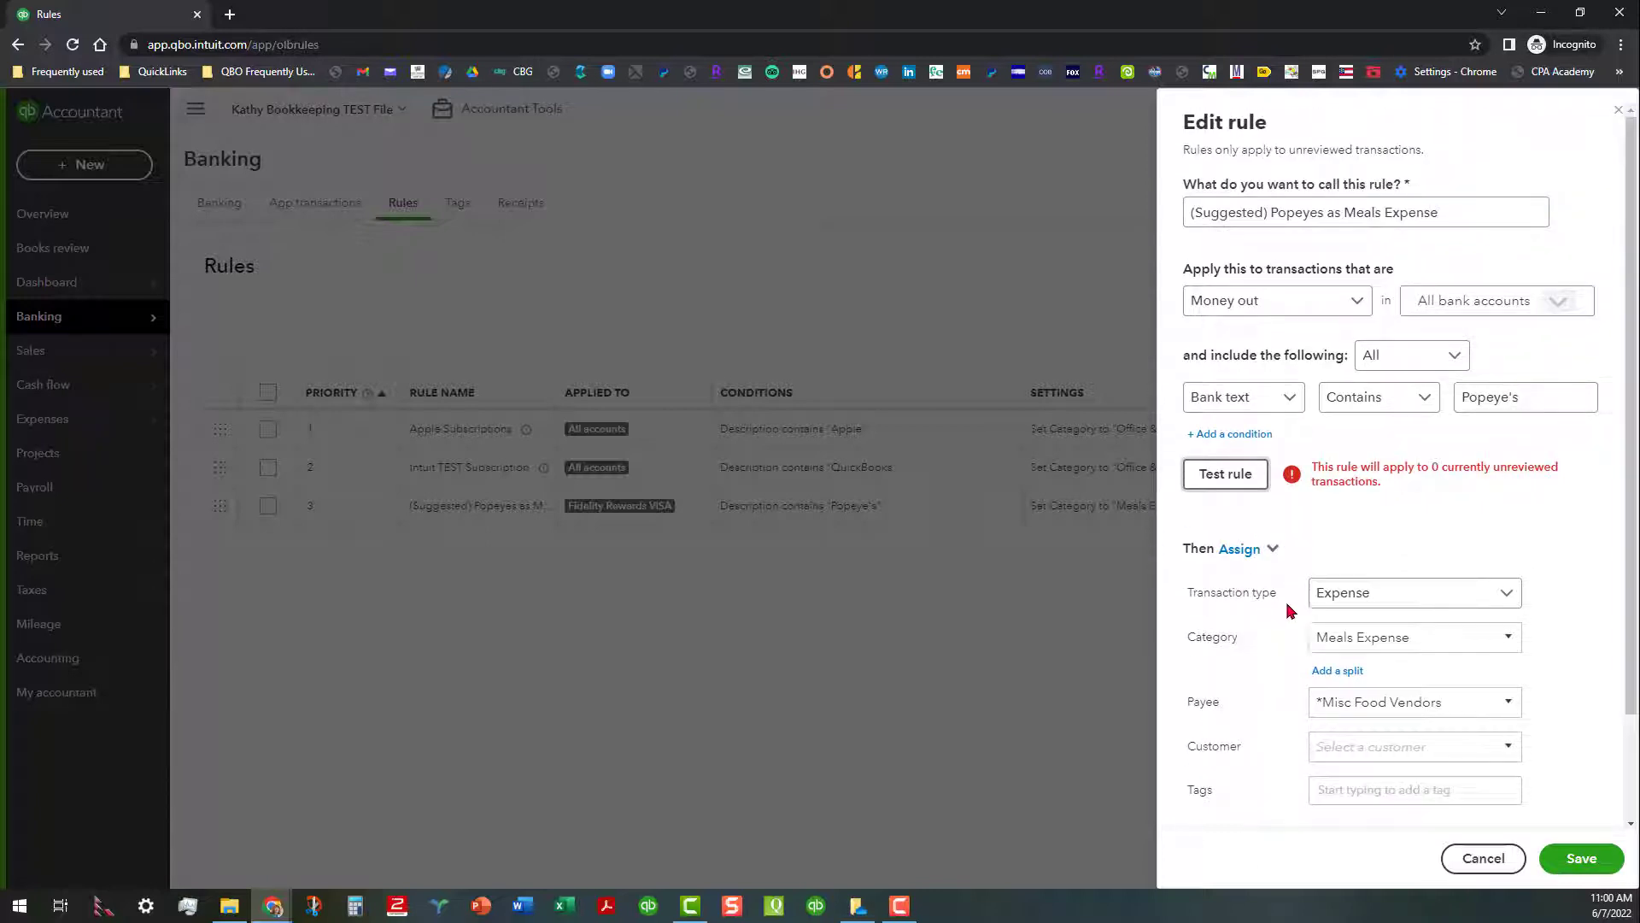
left_click(1463, 357)
left_click(1391, 398)
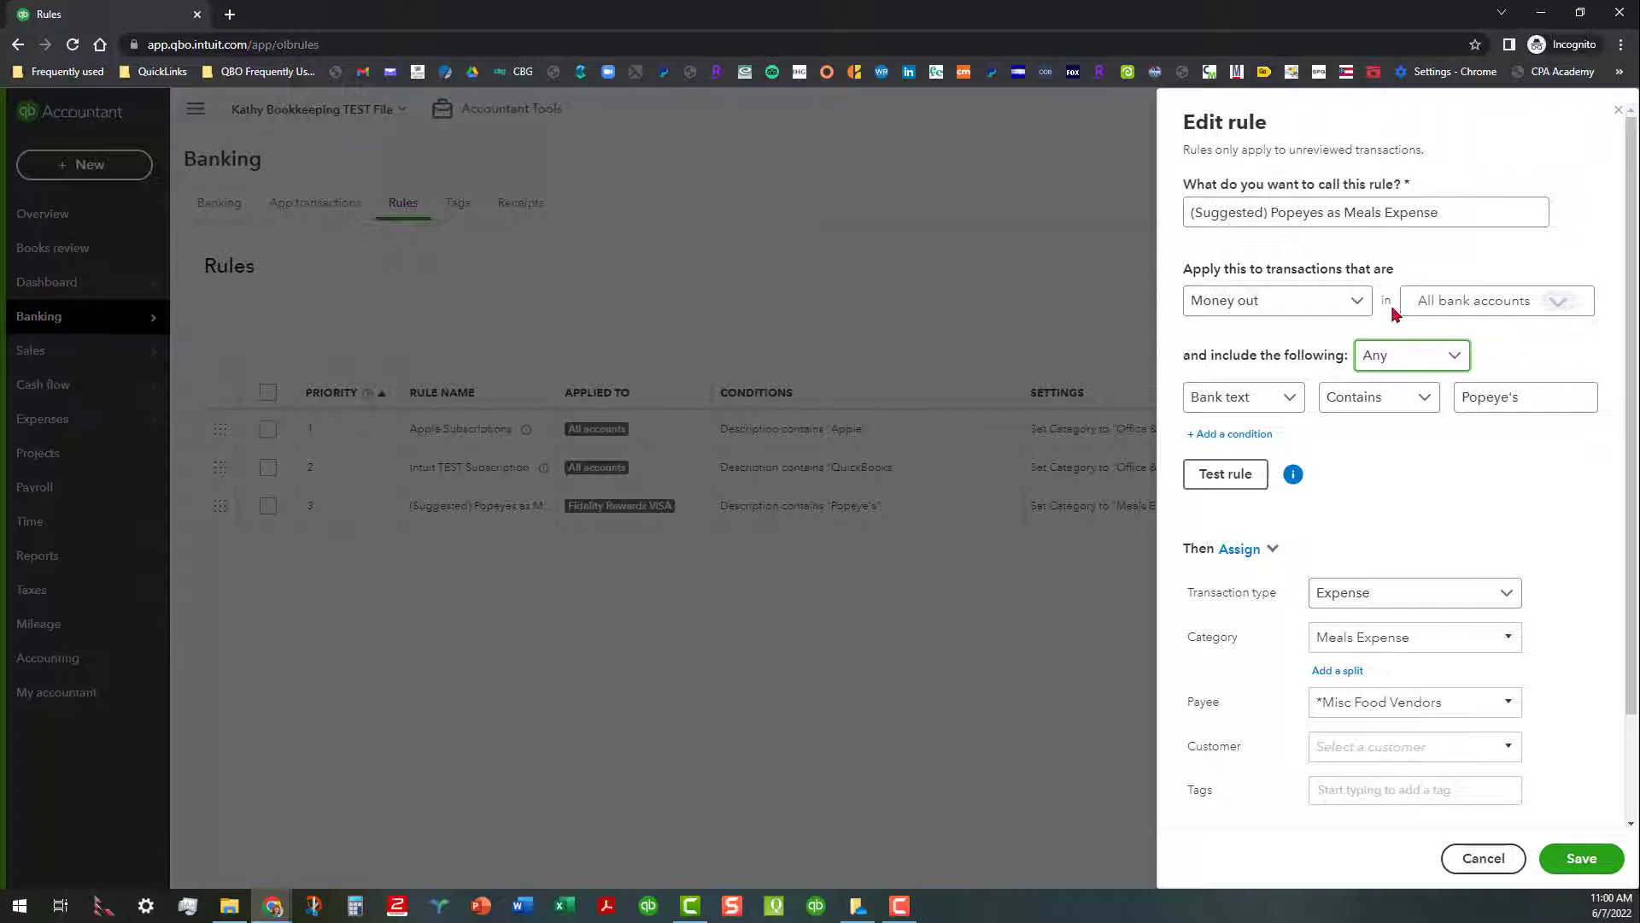
- Rename the rule to 'Popeyes as Meals Expense' by deleting the '(Suggested) ' prefix
left_click(1273, 211)
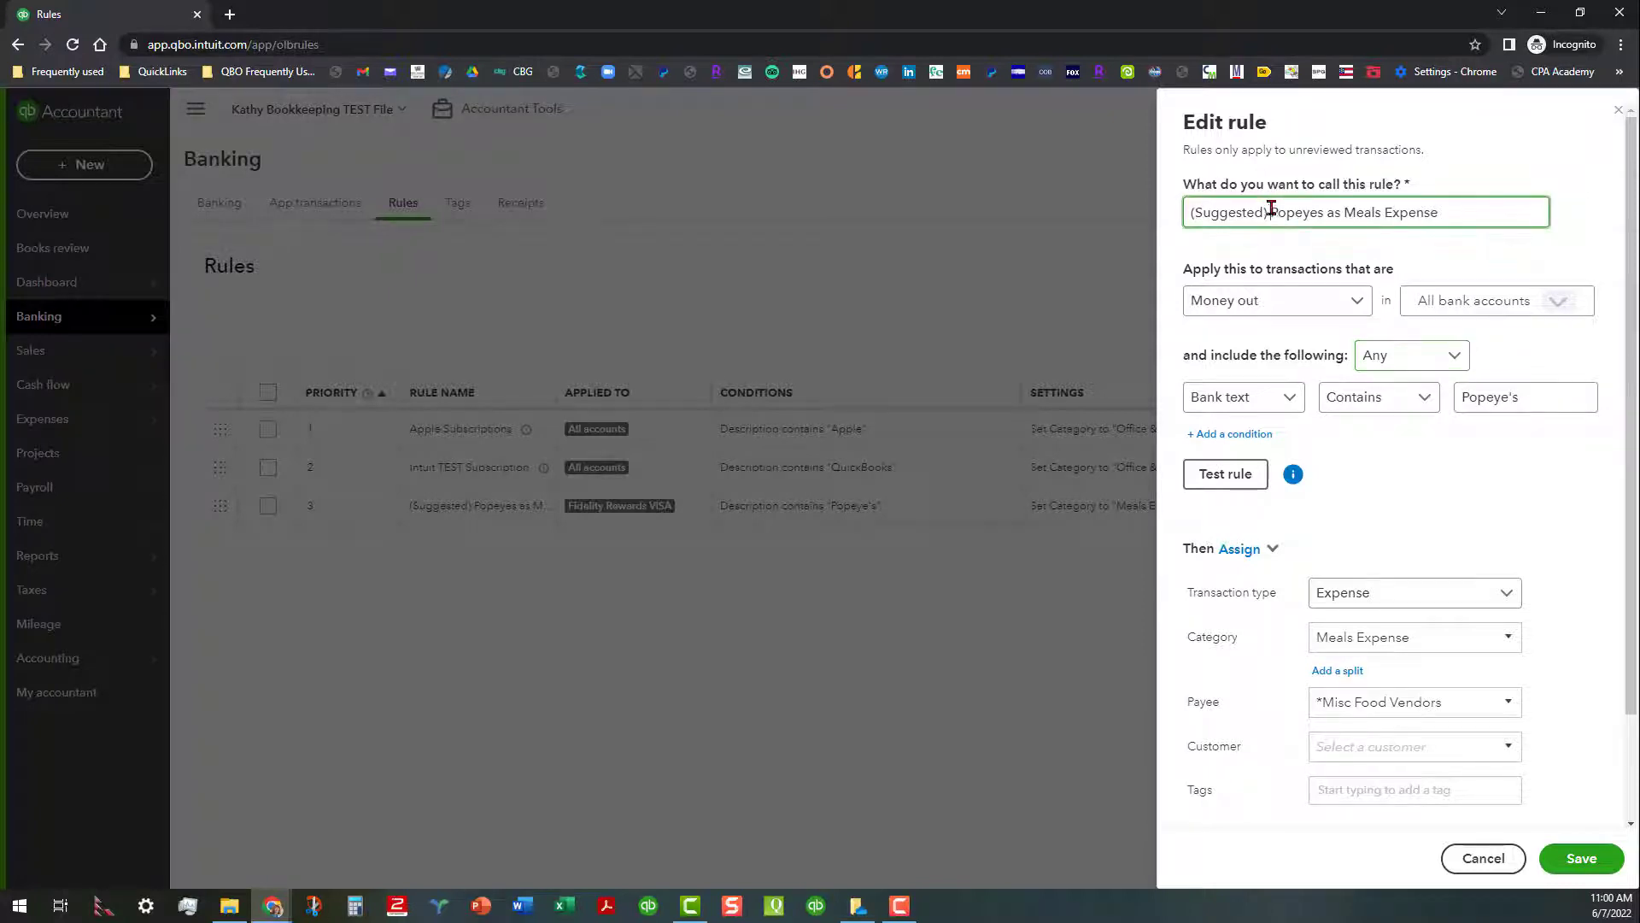
left_click_drag(1271, 211, 1184, 214)
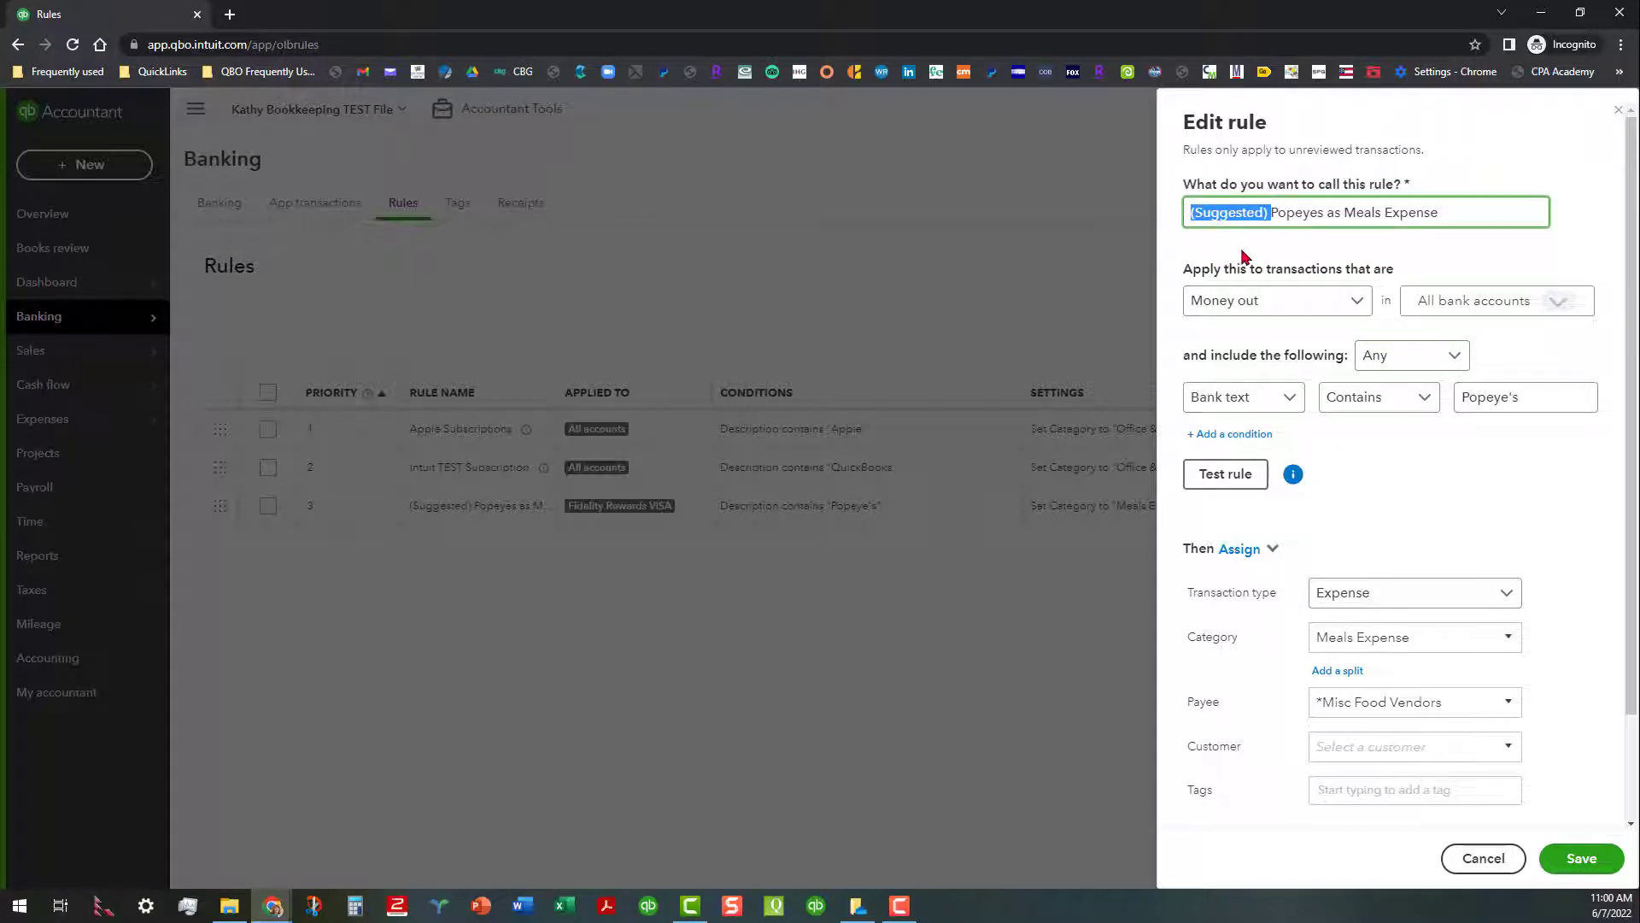
key("BackSpace")
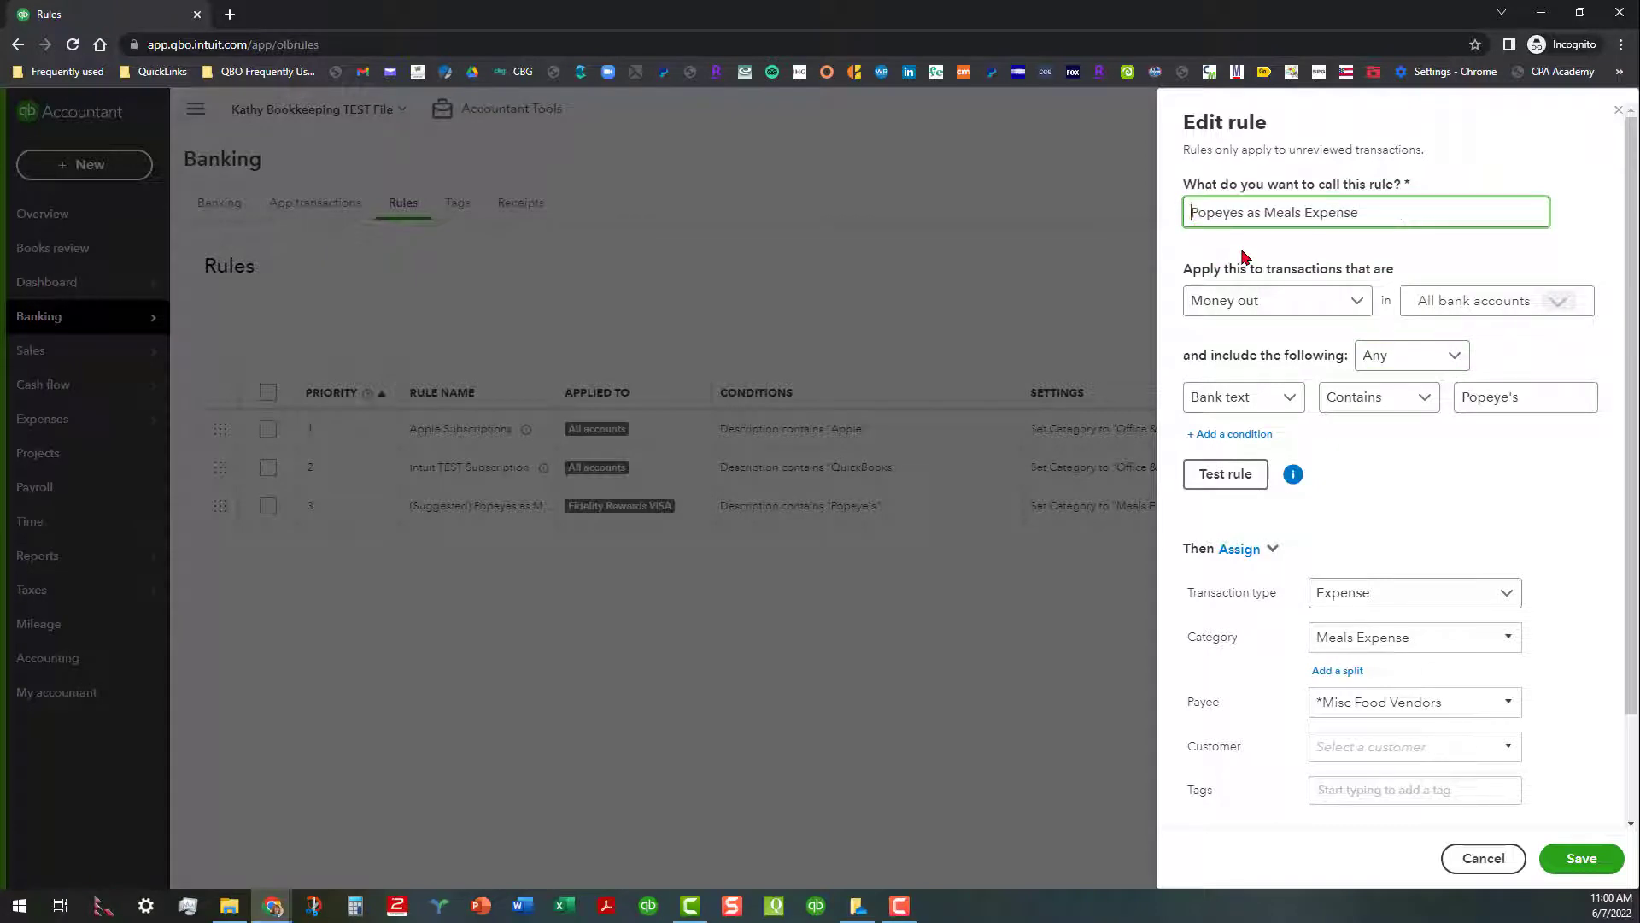
- Save the Popeyes as Meals Expense rule and return to the 84 transactions for review
left_click(1587, 858)
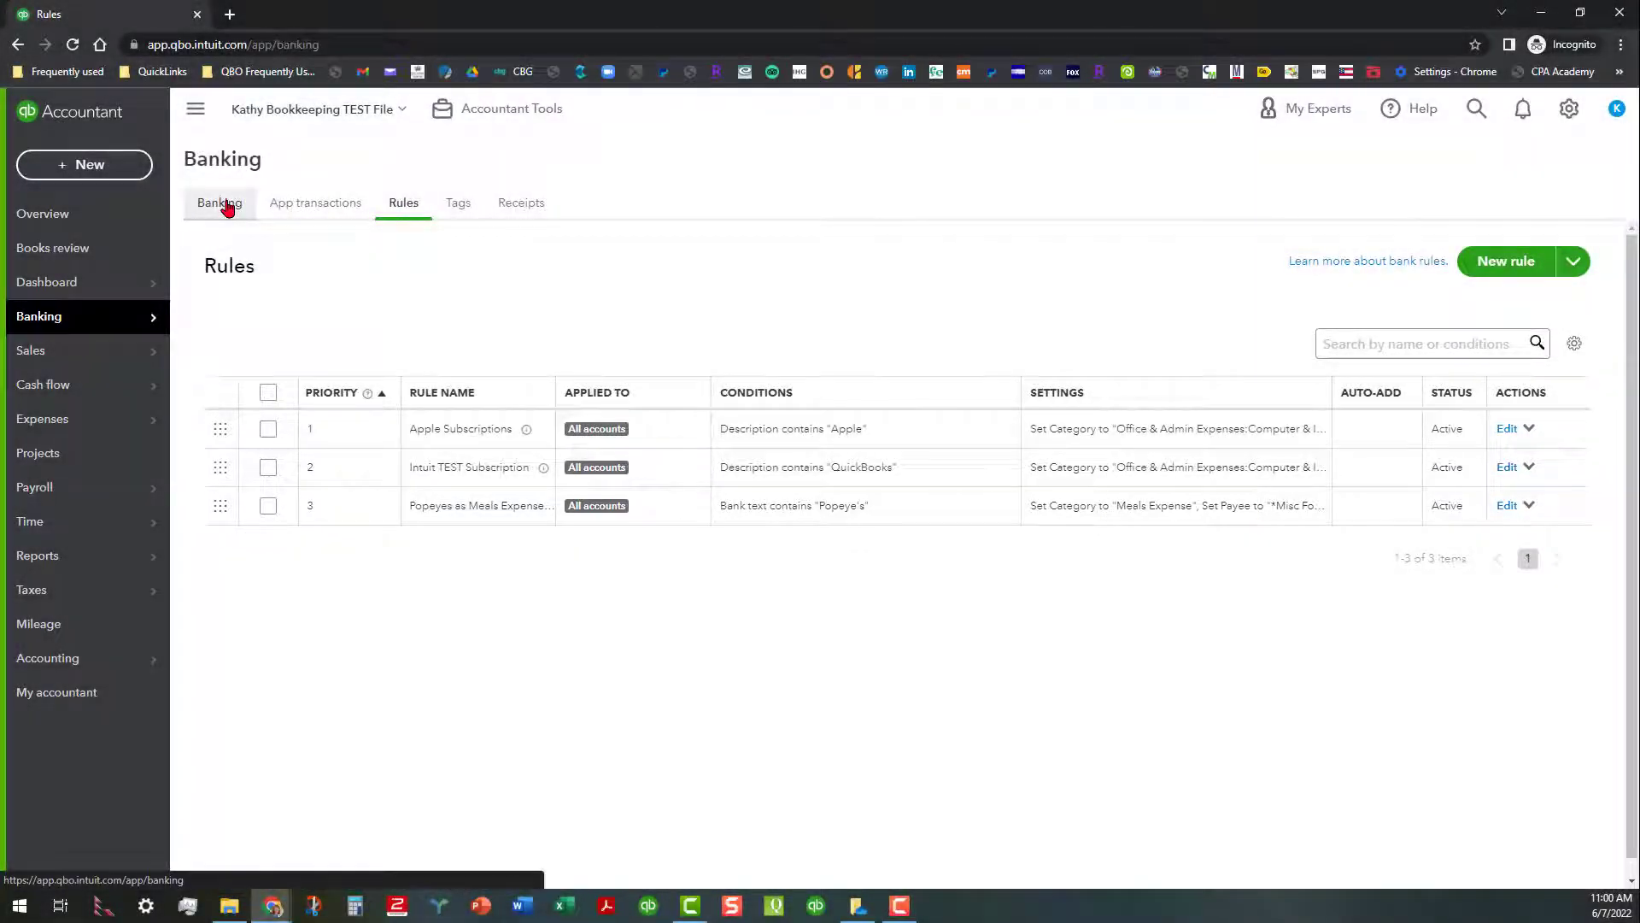
left_click(225, 205)
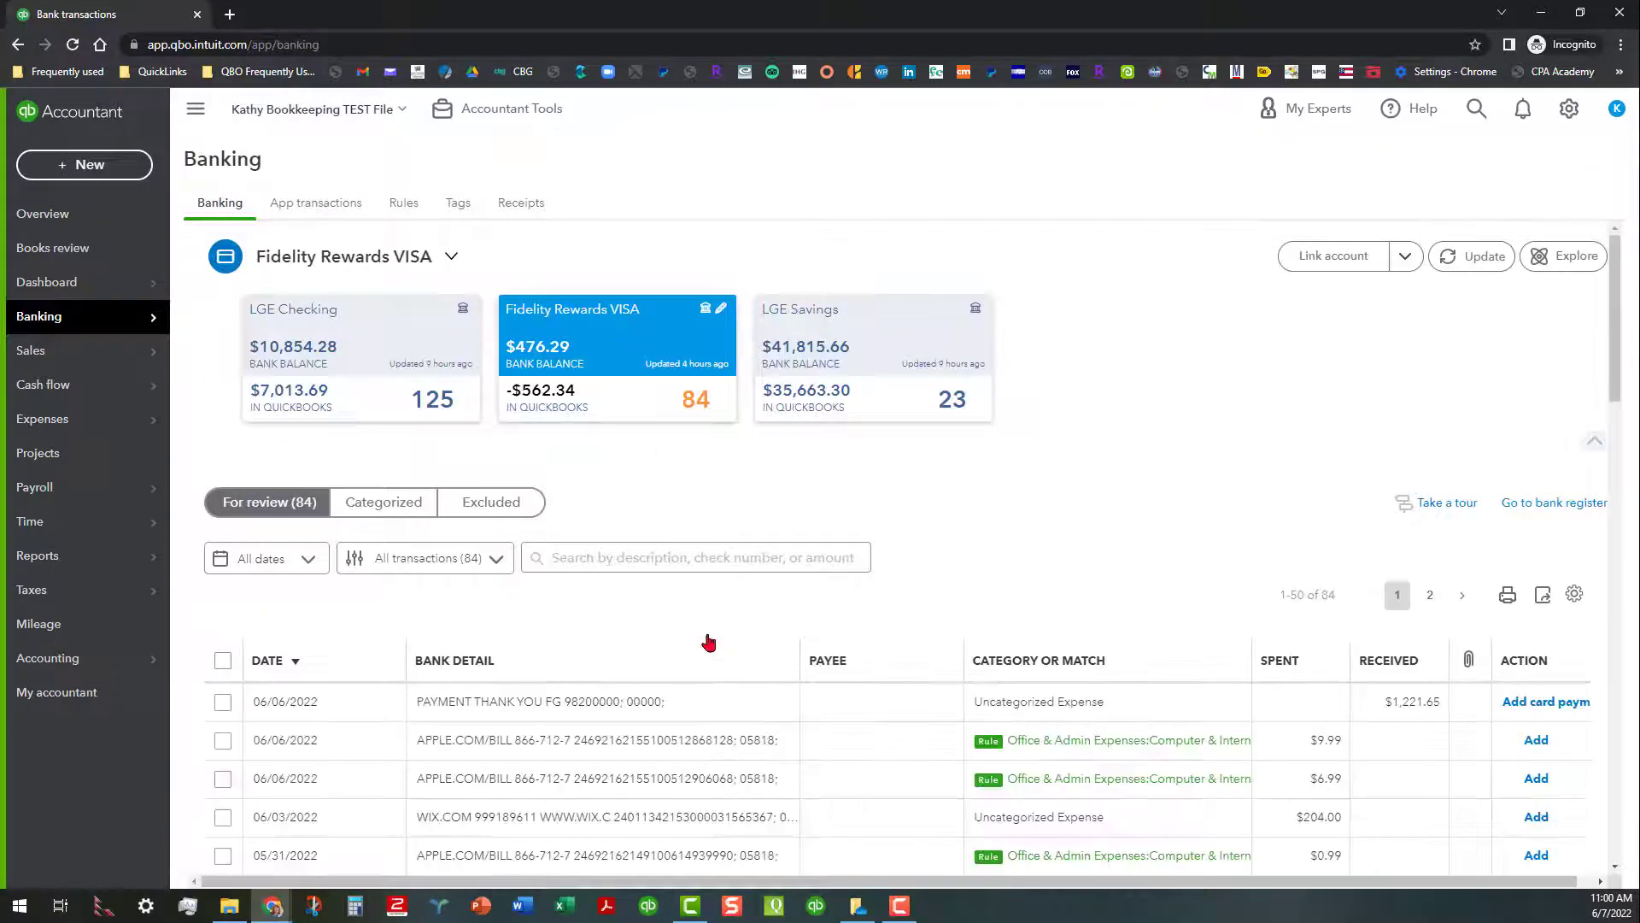
scroll(683, 598, "down", 1)
scroll(649, 602, "down", 1)
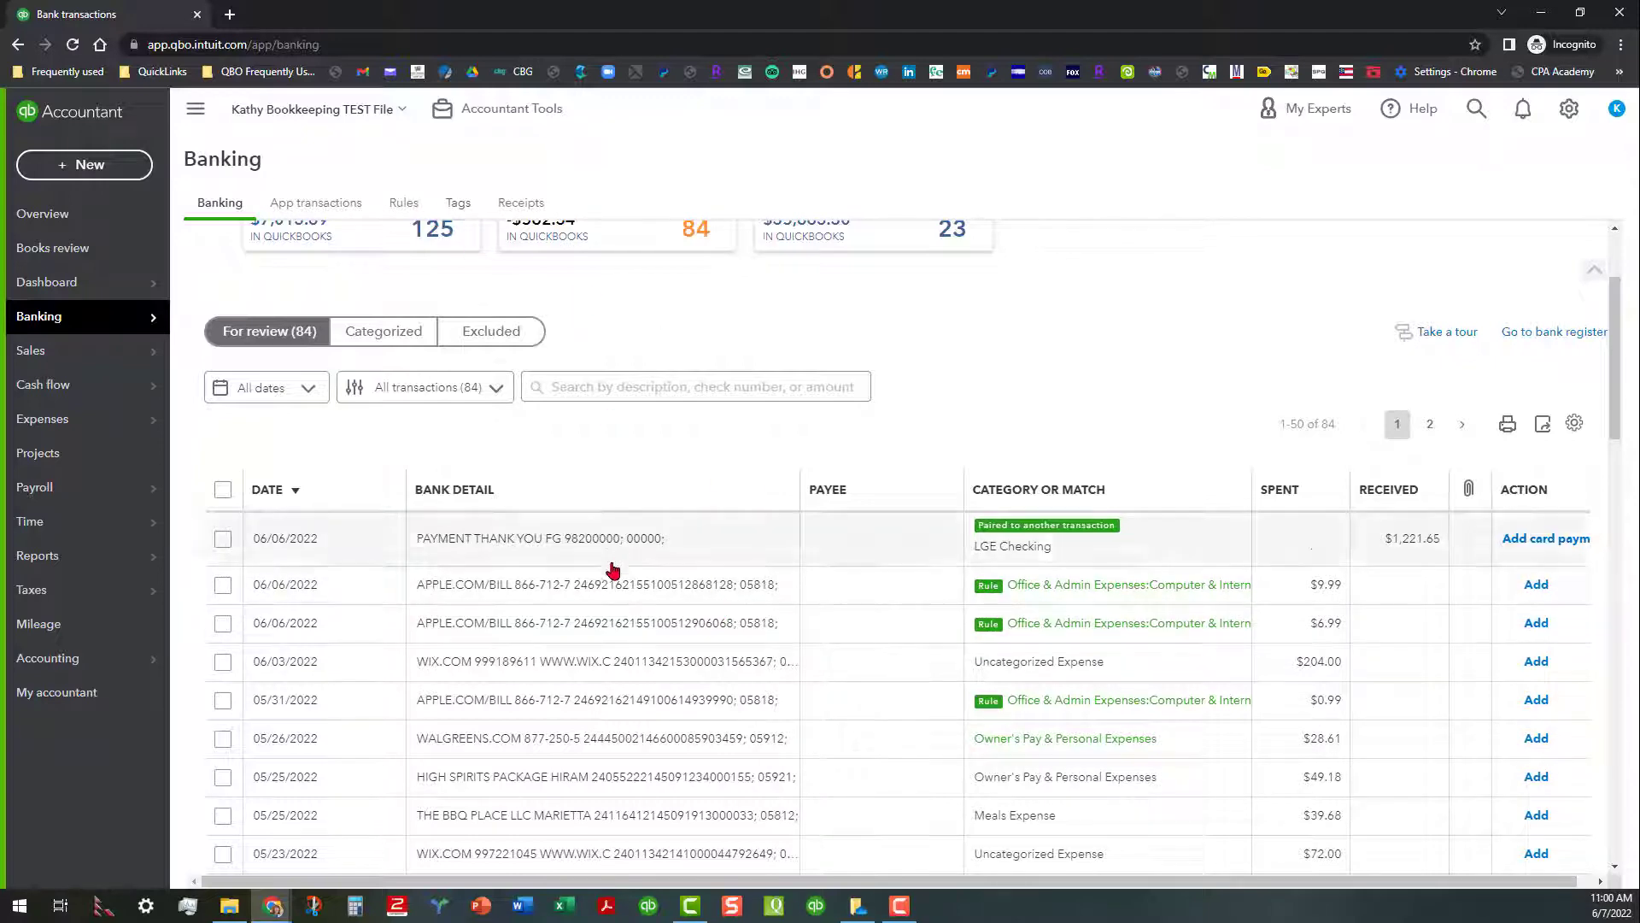
- Sort the review list by Bank Detail ascending and scroll to the three BUC-EE'S charges
scroll(663, 683, "down", 1)
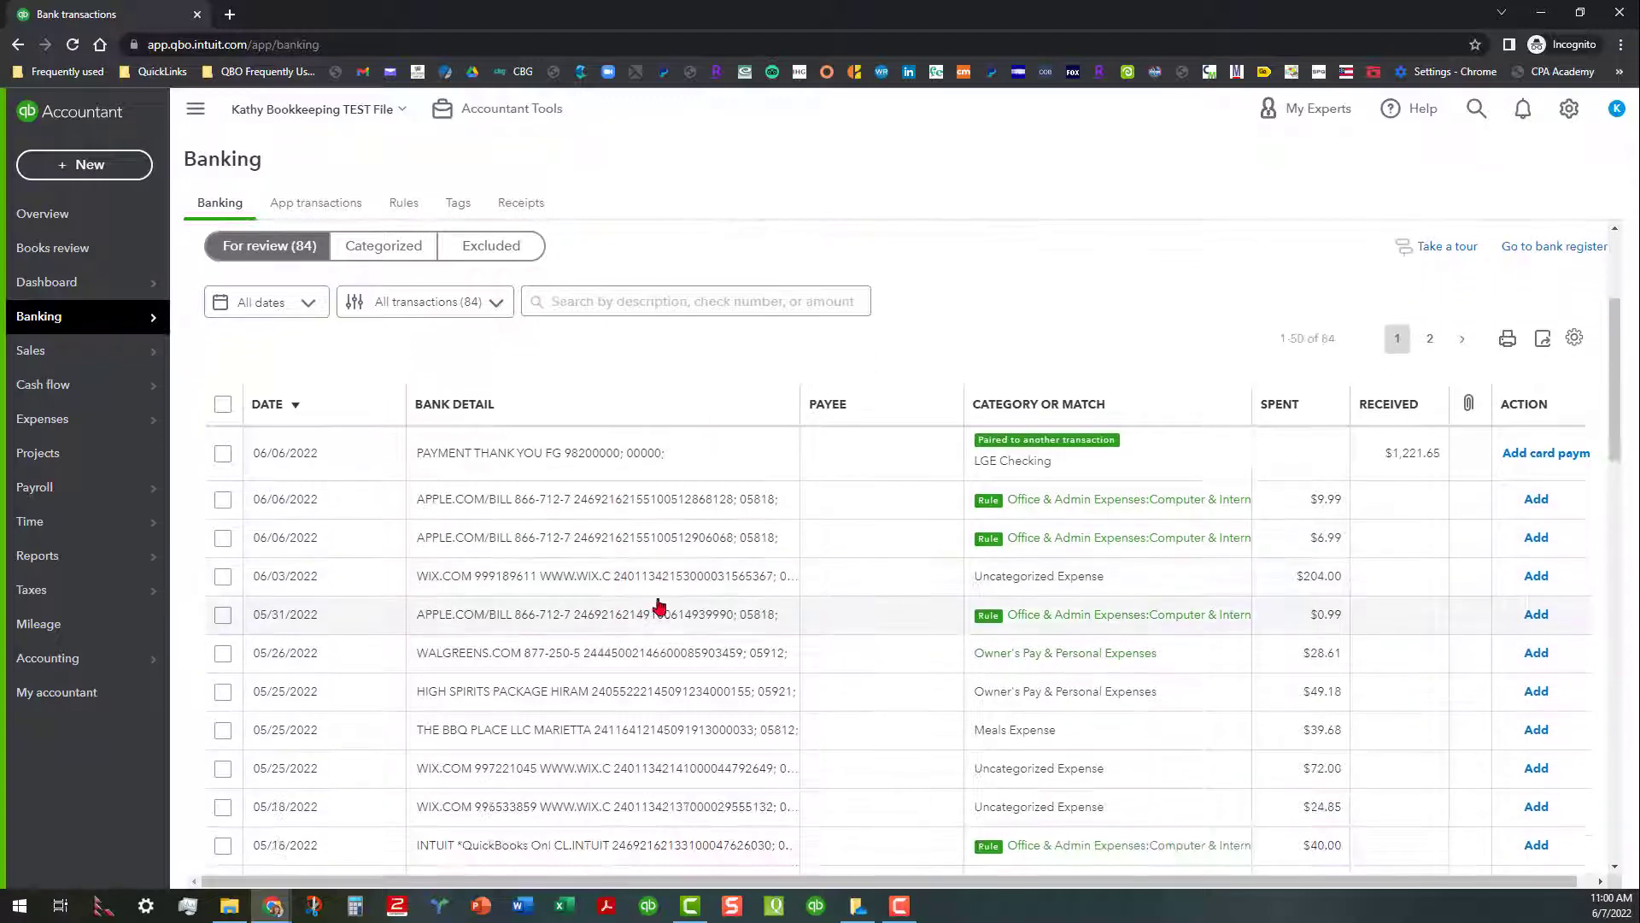
left_click(603, 411)
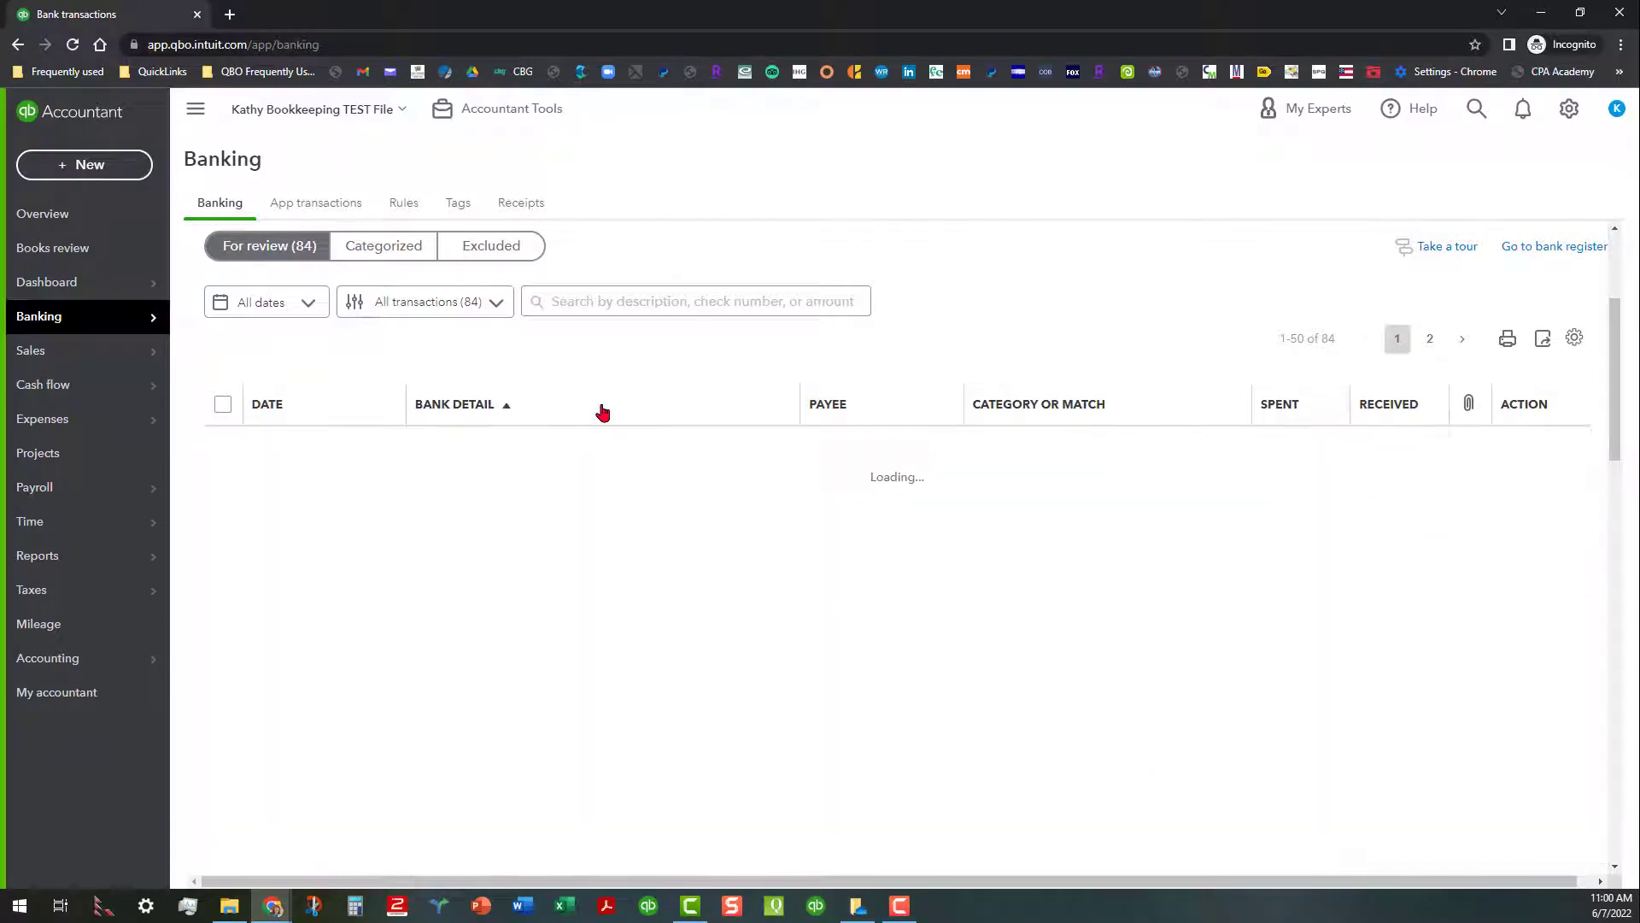
scroll(626, 600, "down", 5)
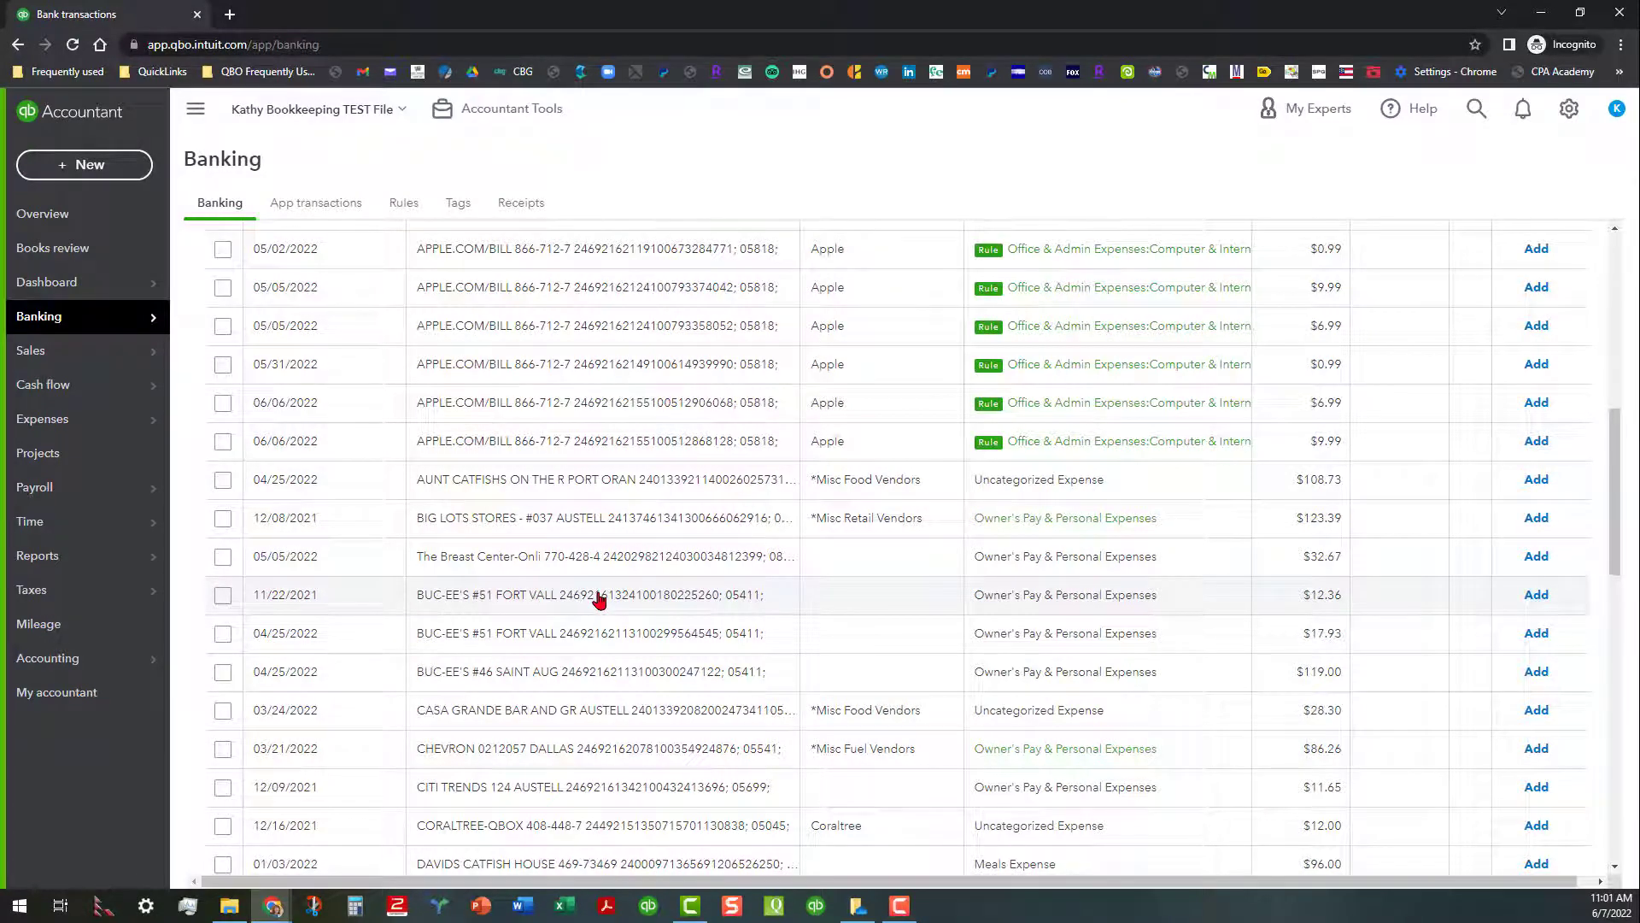
- Create vendor Buc-ee's and set it as payee on the $12.36 11/22/2021 BUC-EE'S charge
left_click(598, 598)
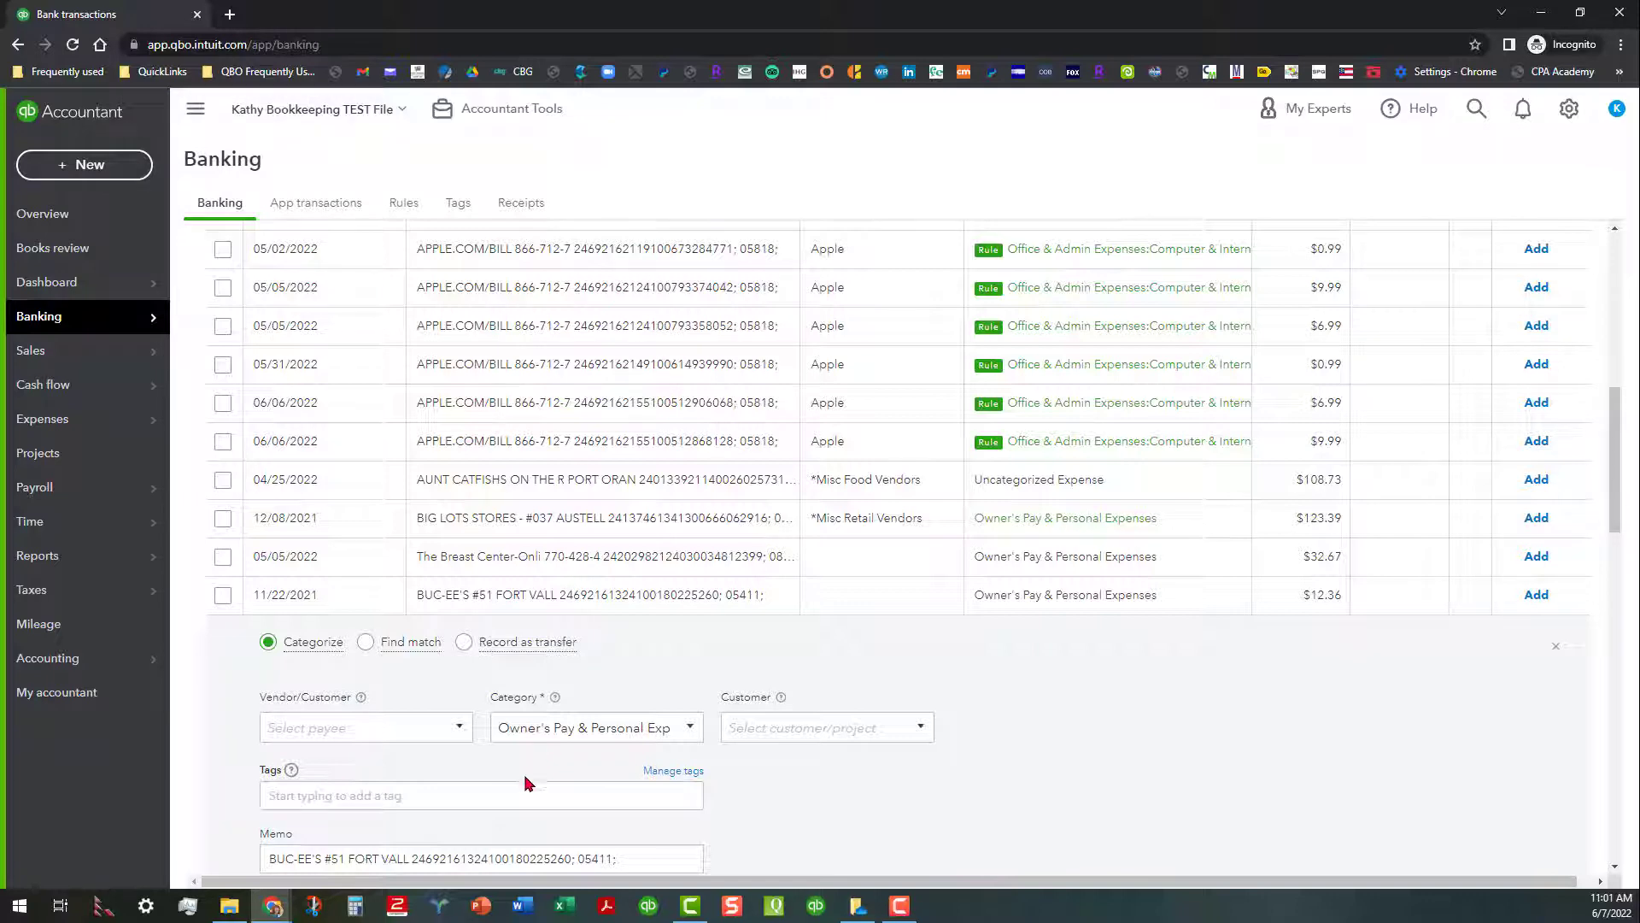
scroll(504, 773, "down", 1)
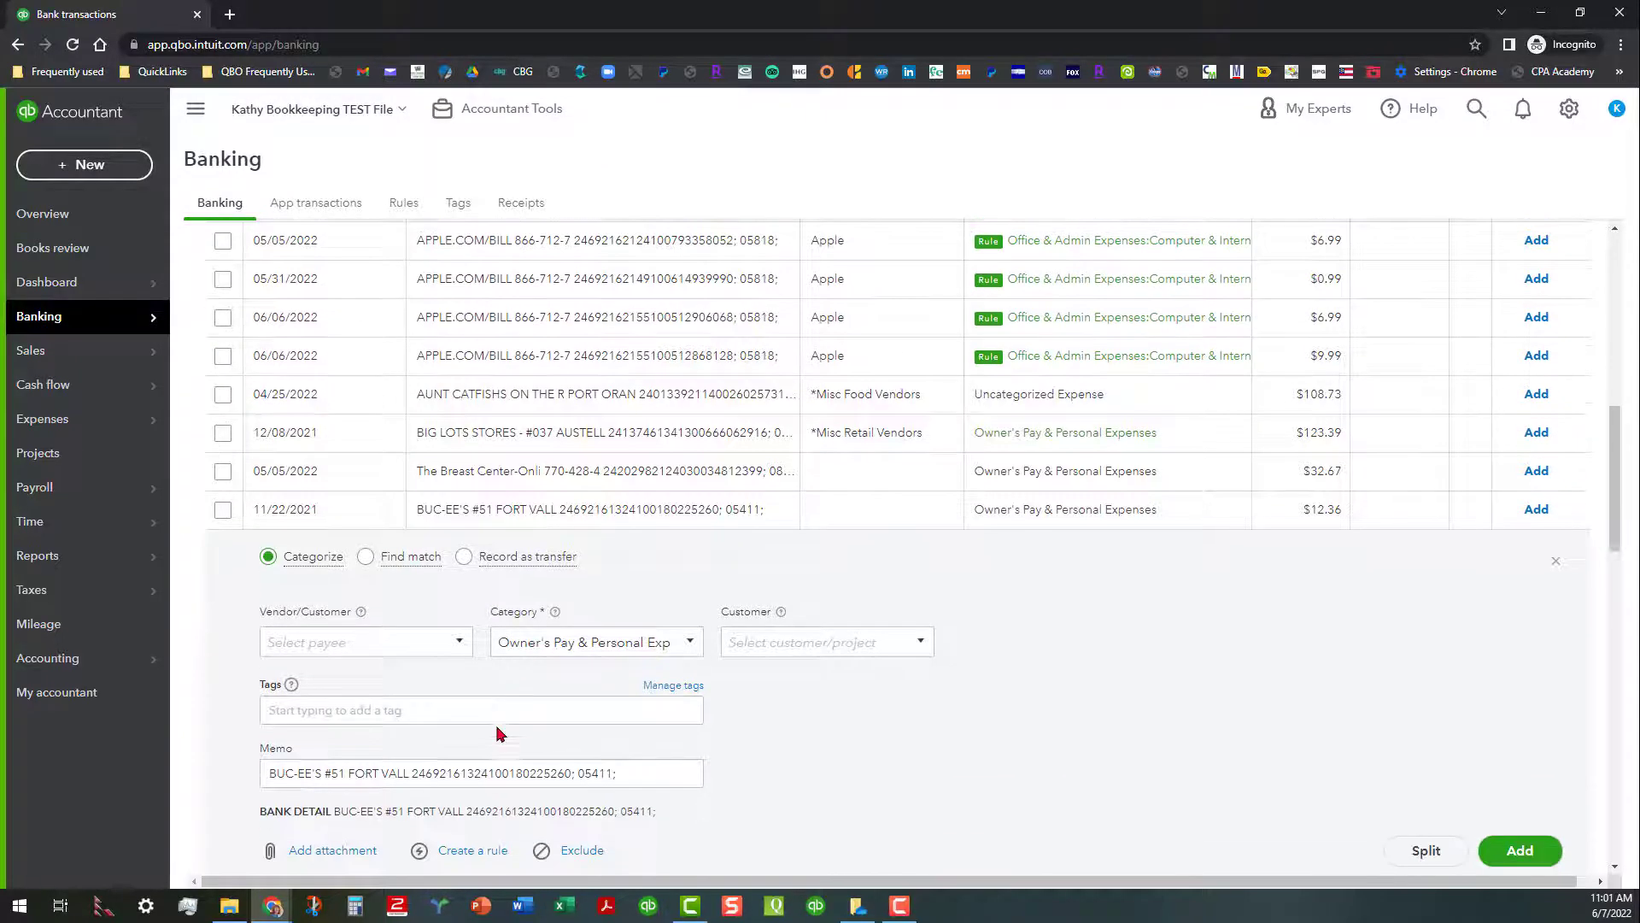
left_click(460, 642)
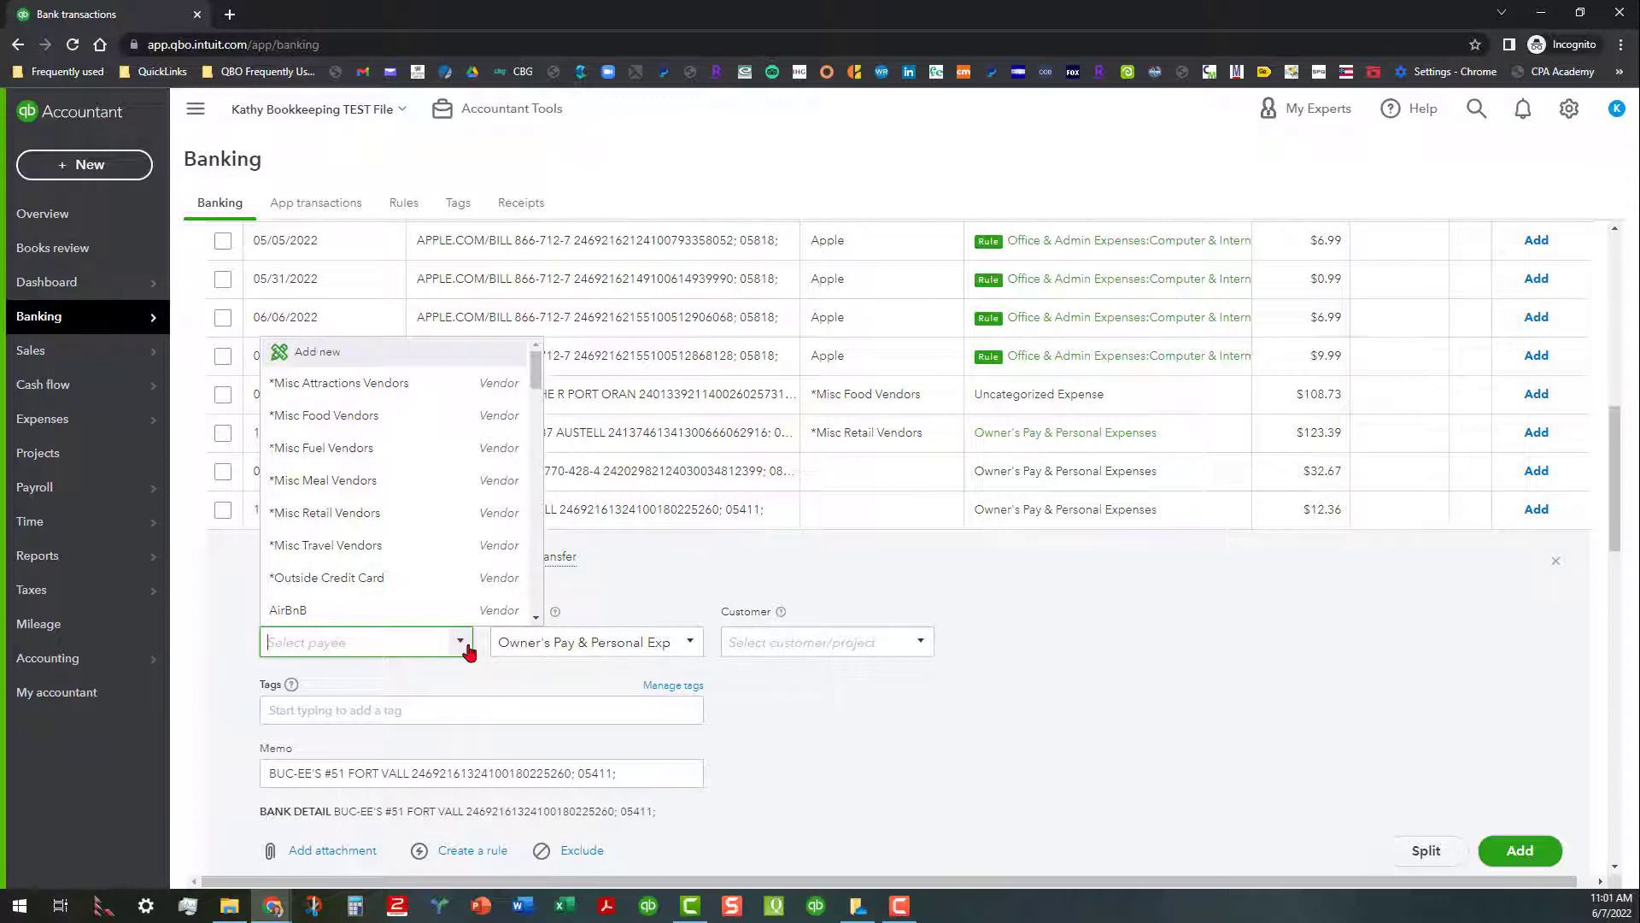
type("Buck")
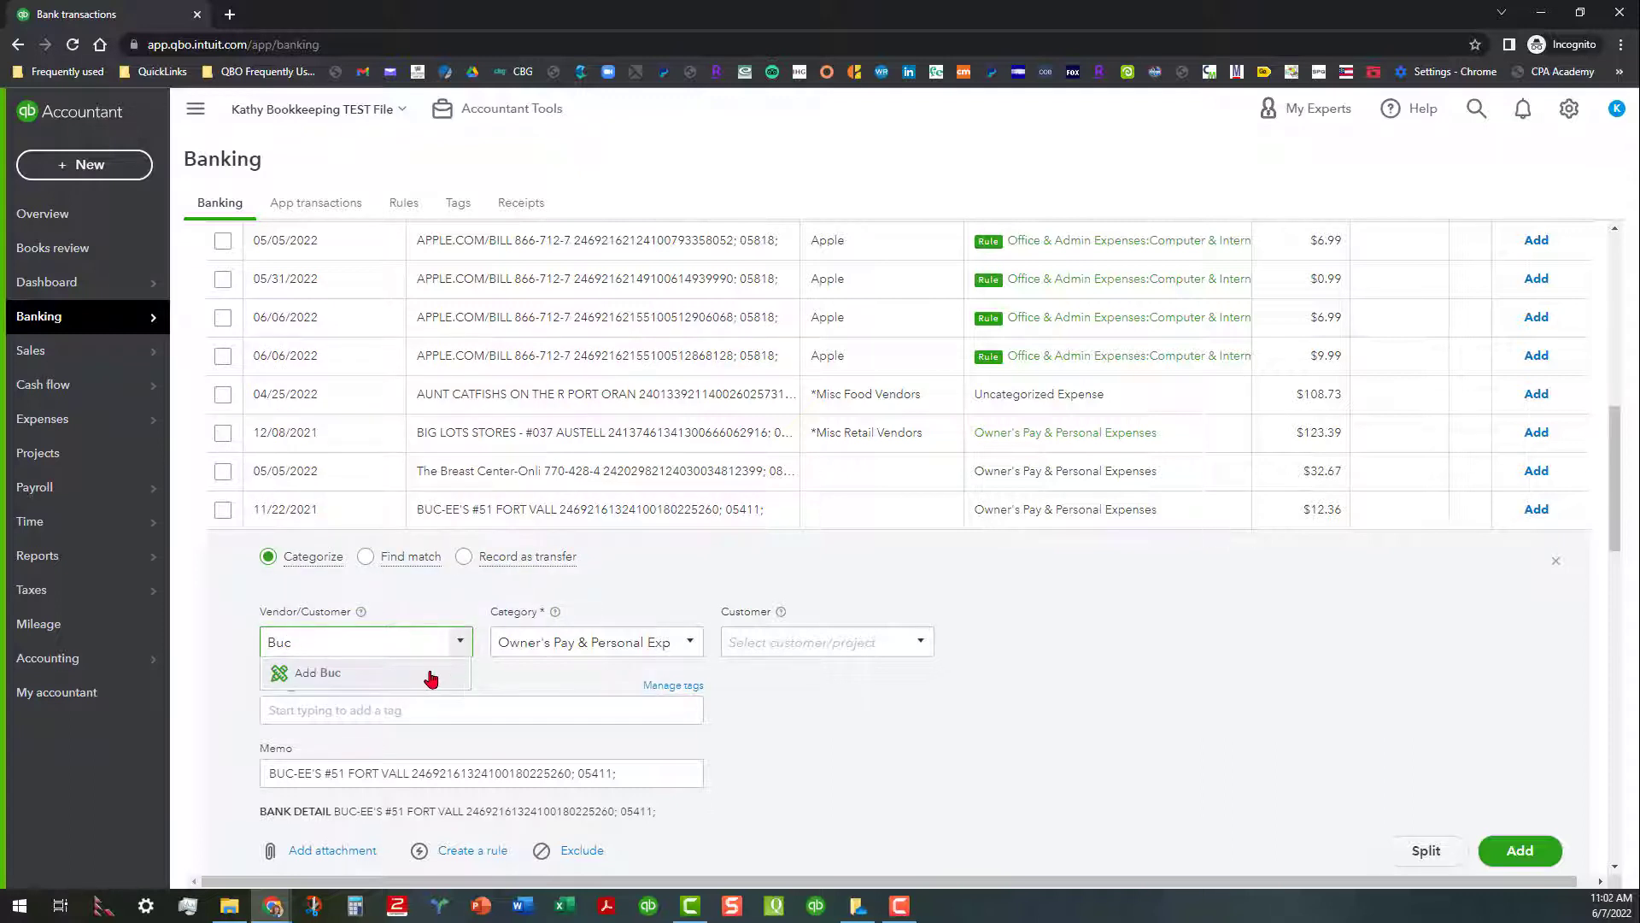
left_click(431, 675)
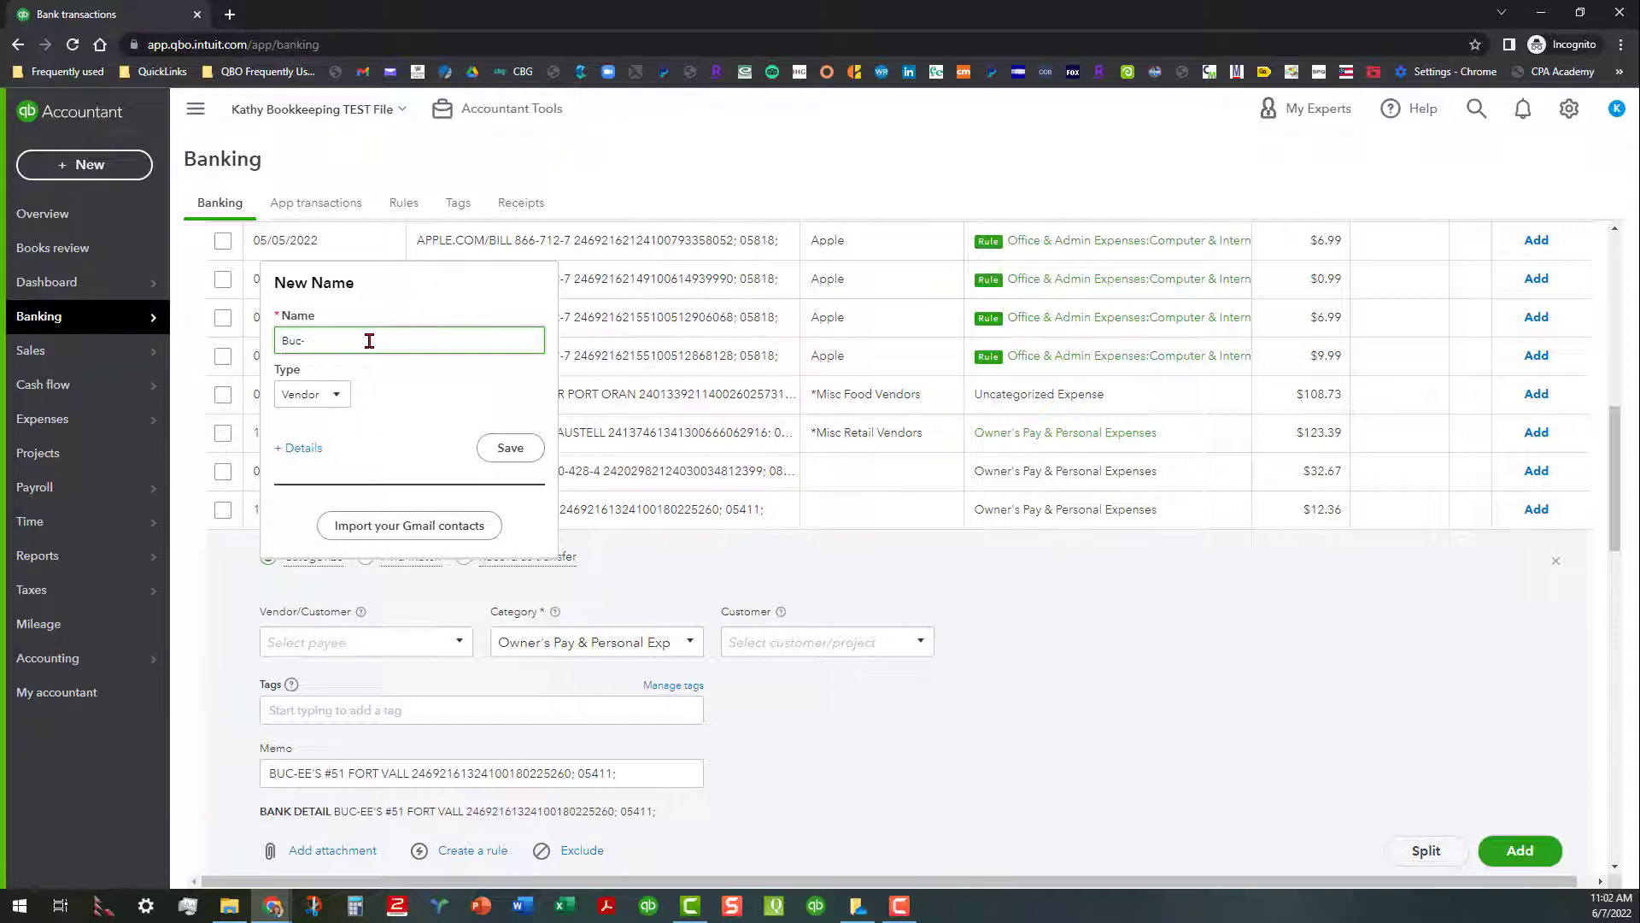
type("cee")
key("BackSpace")
key("BackSpace")
type("ee's")
left_click(511, 449)
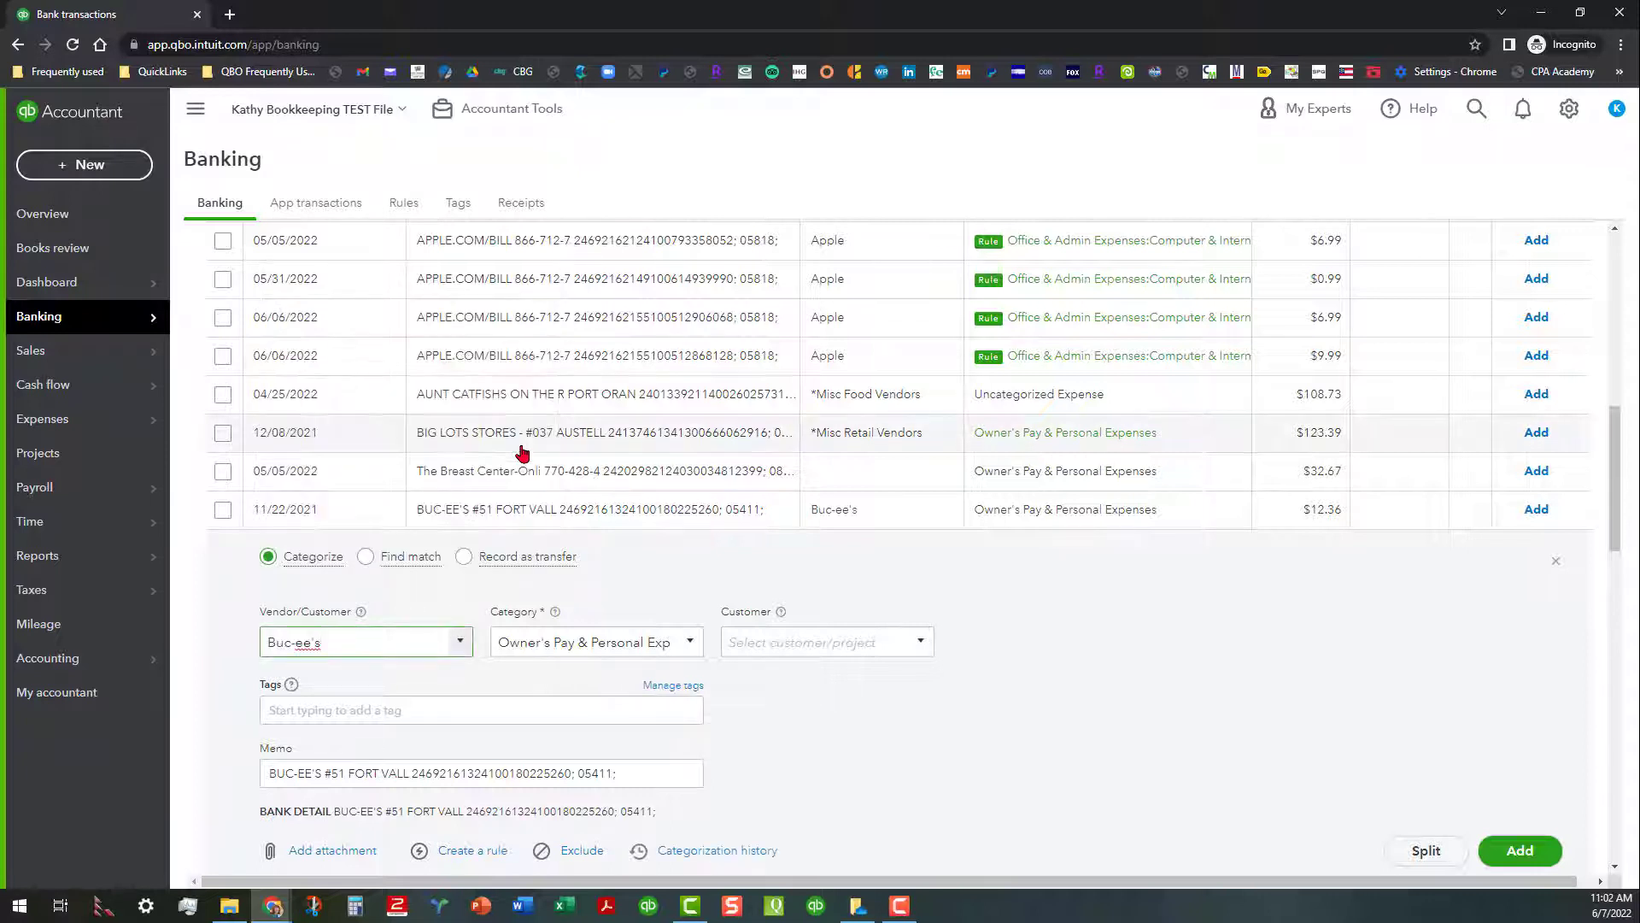
left_click(690, 643)
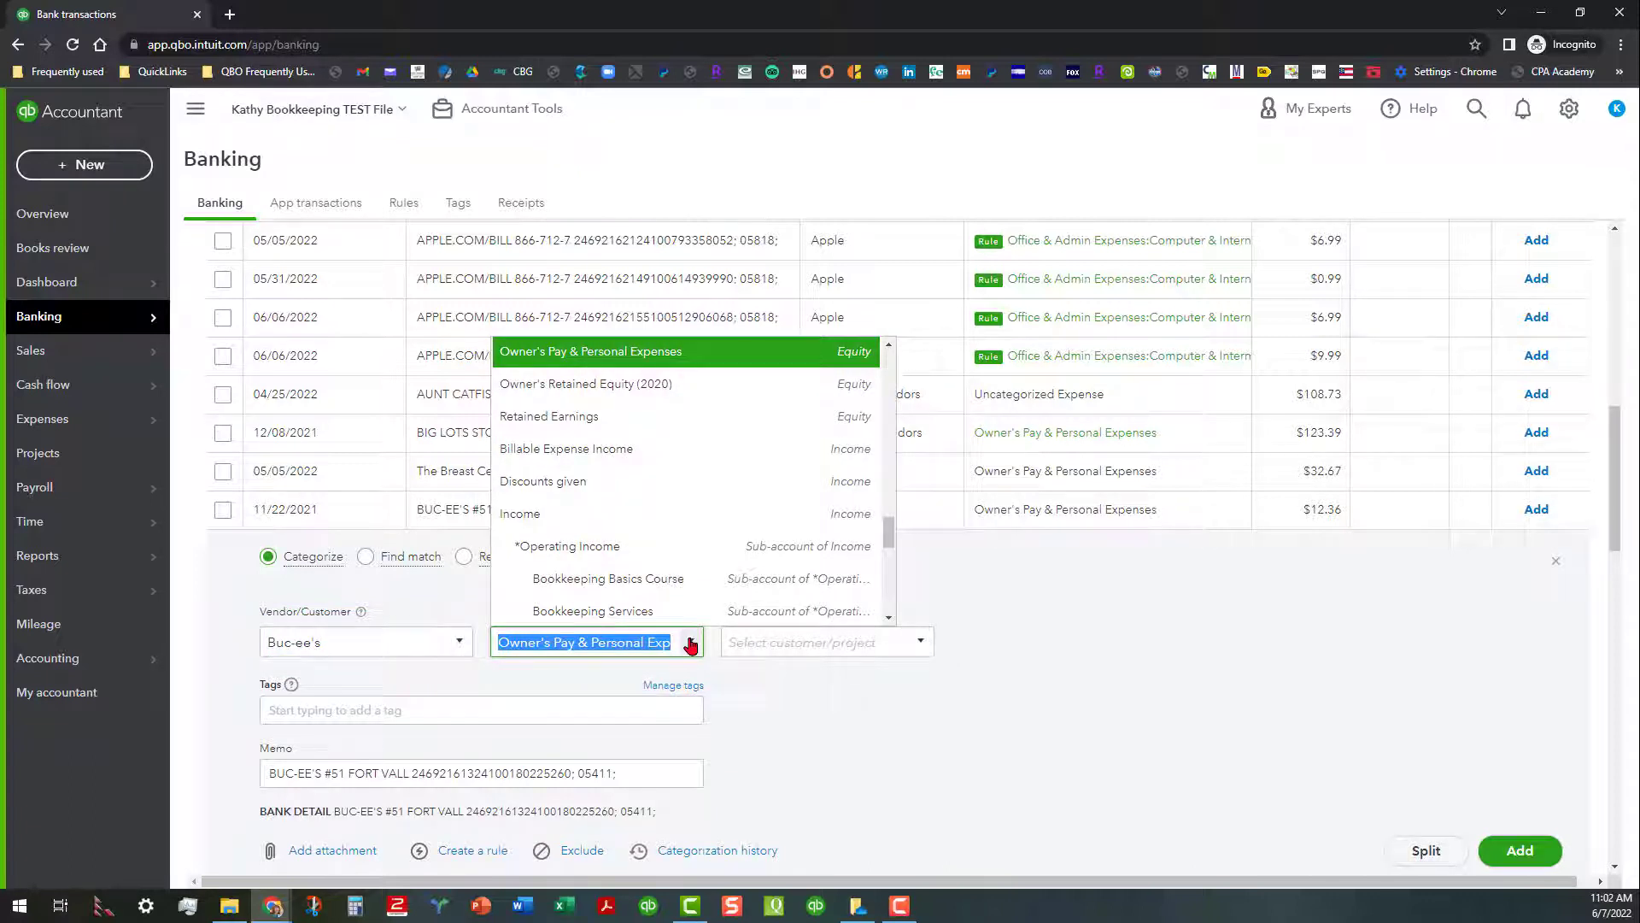
- Start a new 'fuel' category account with account type Expenses
type("fuel")
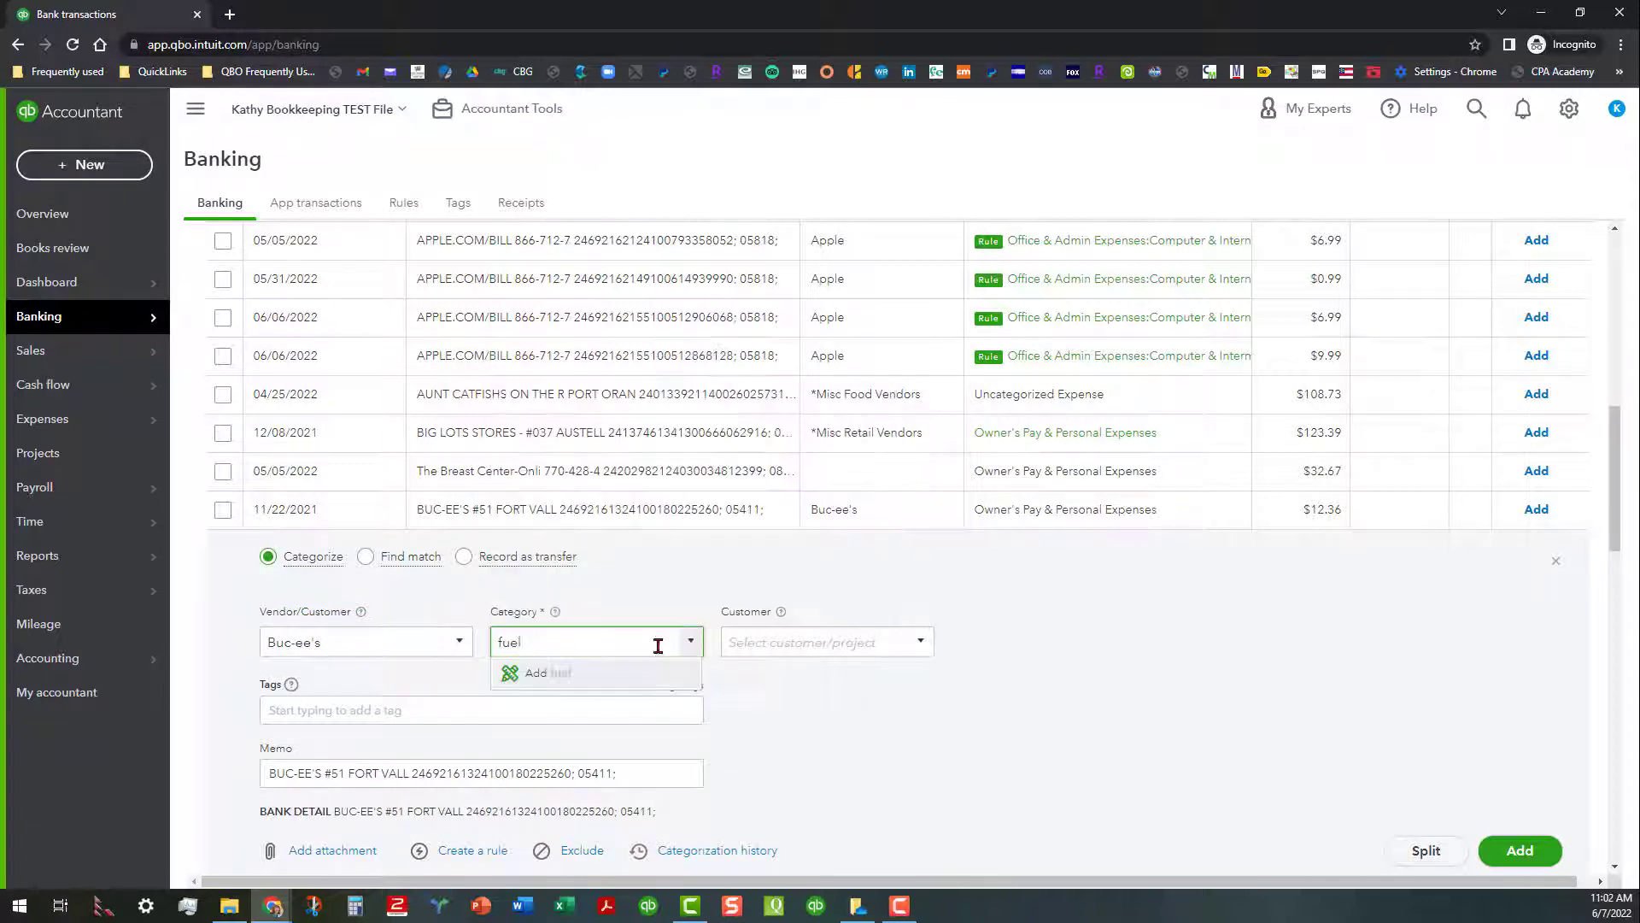
left_click(567, 675)
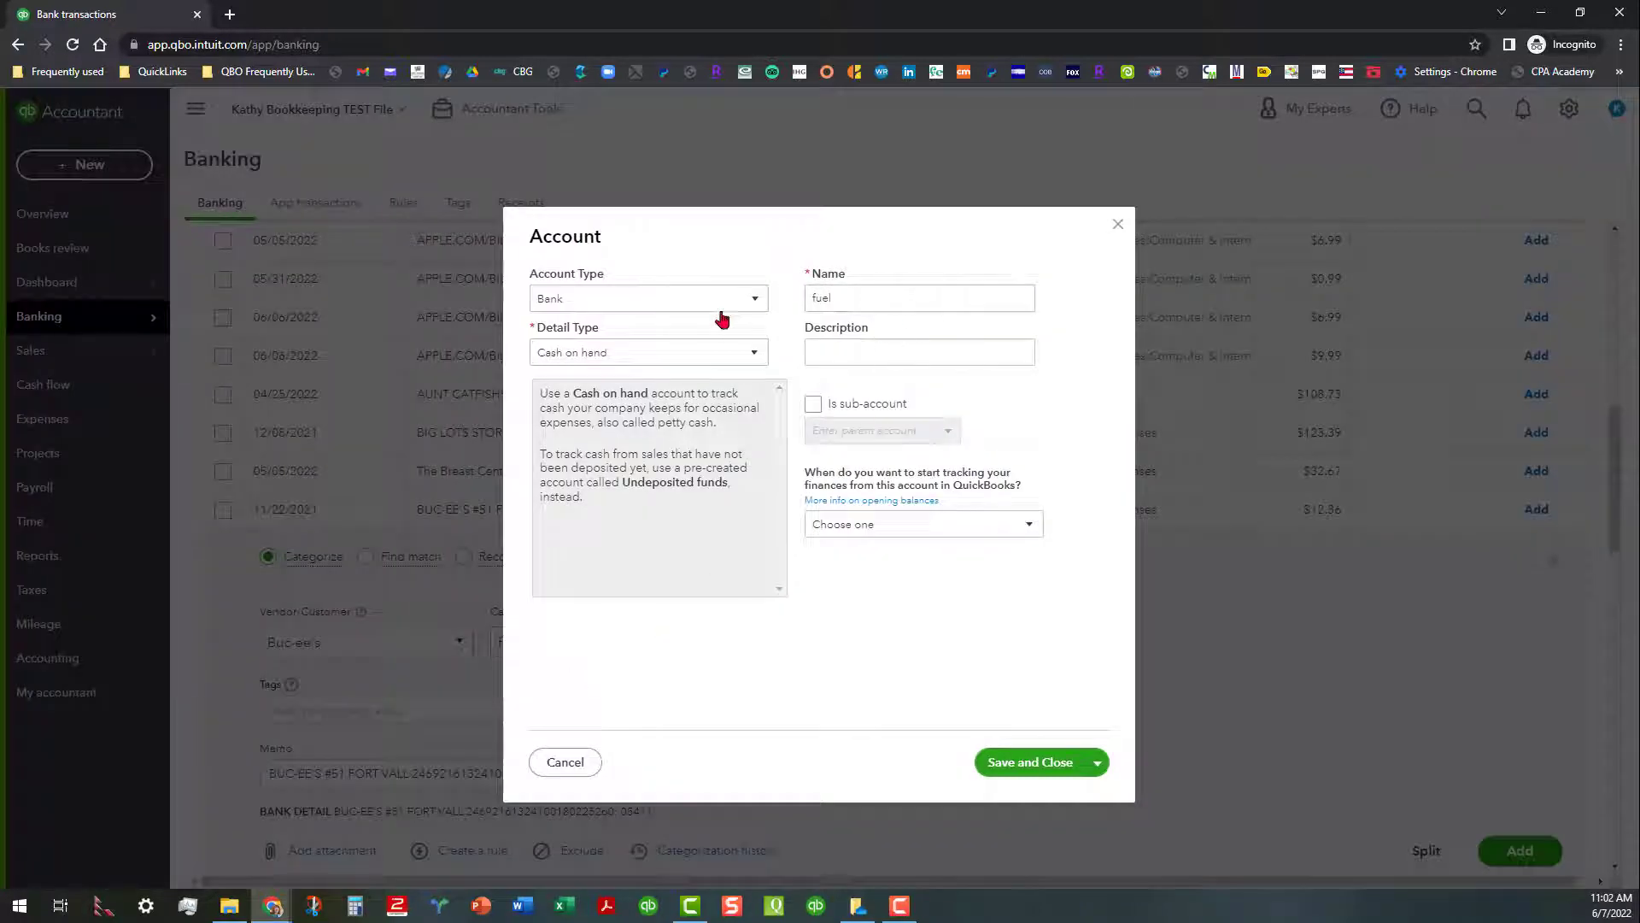
left_click(755, 299)
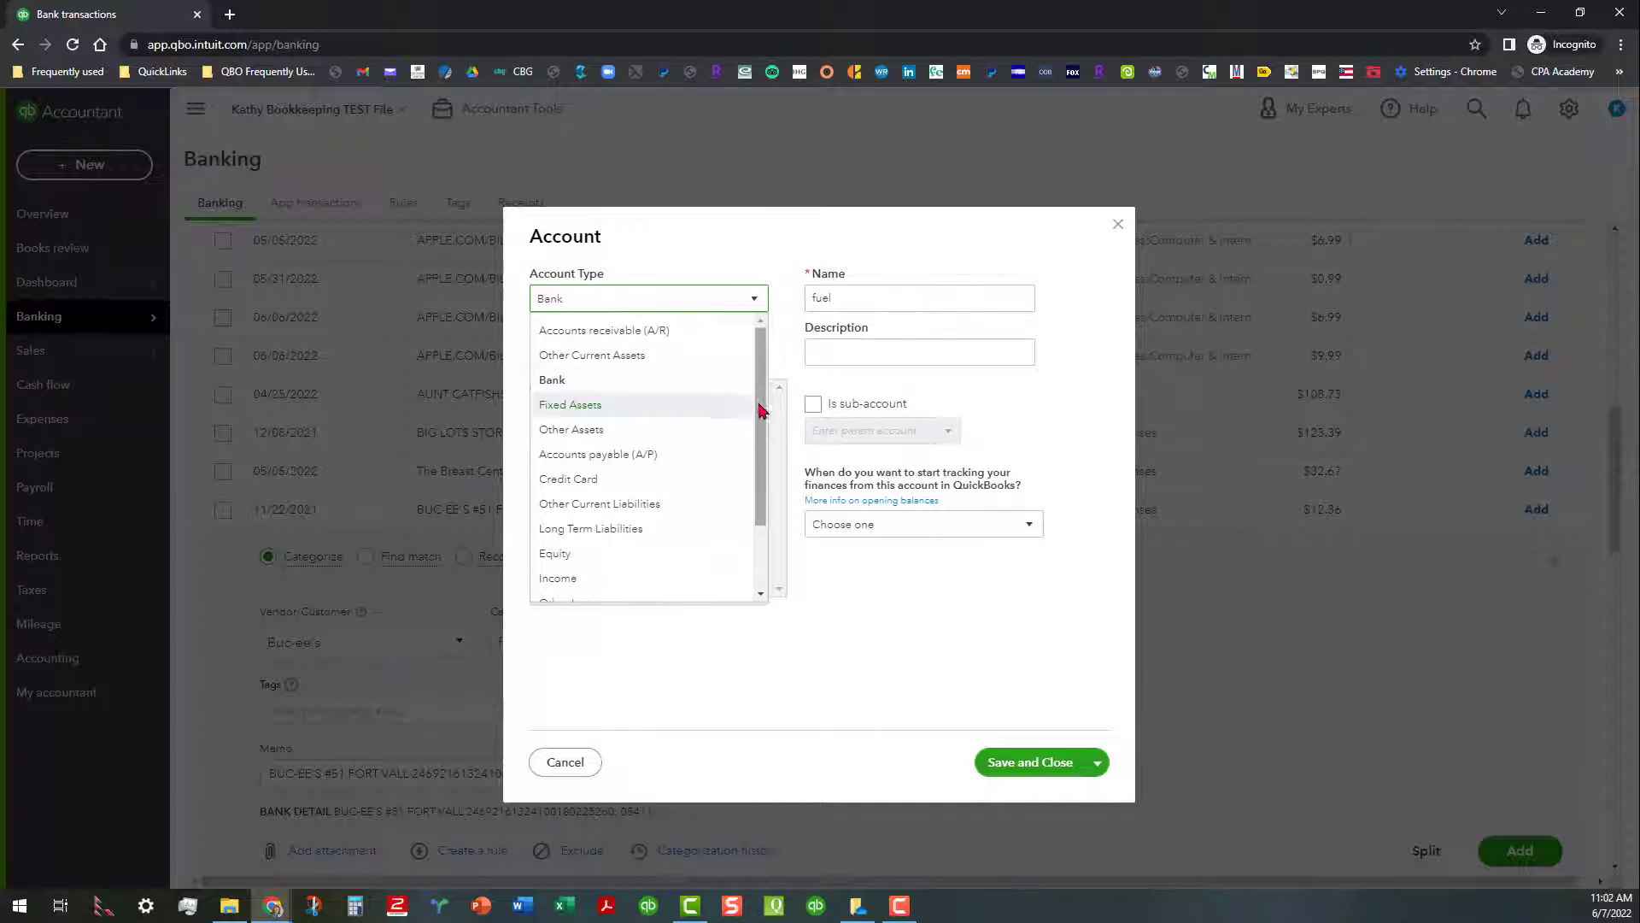
left_click_drag(757, 406, 763, 474)
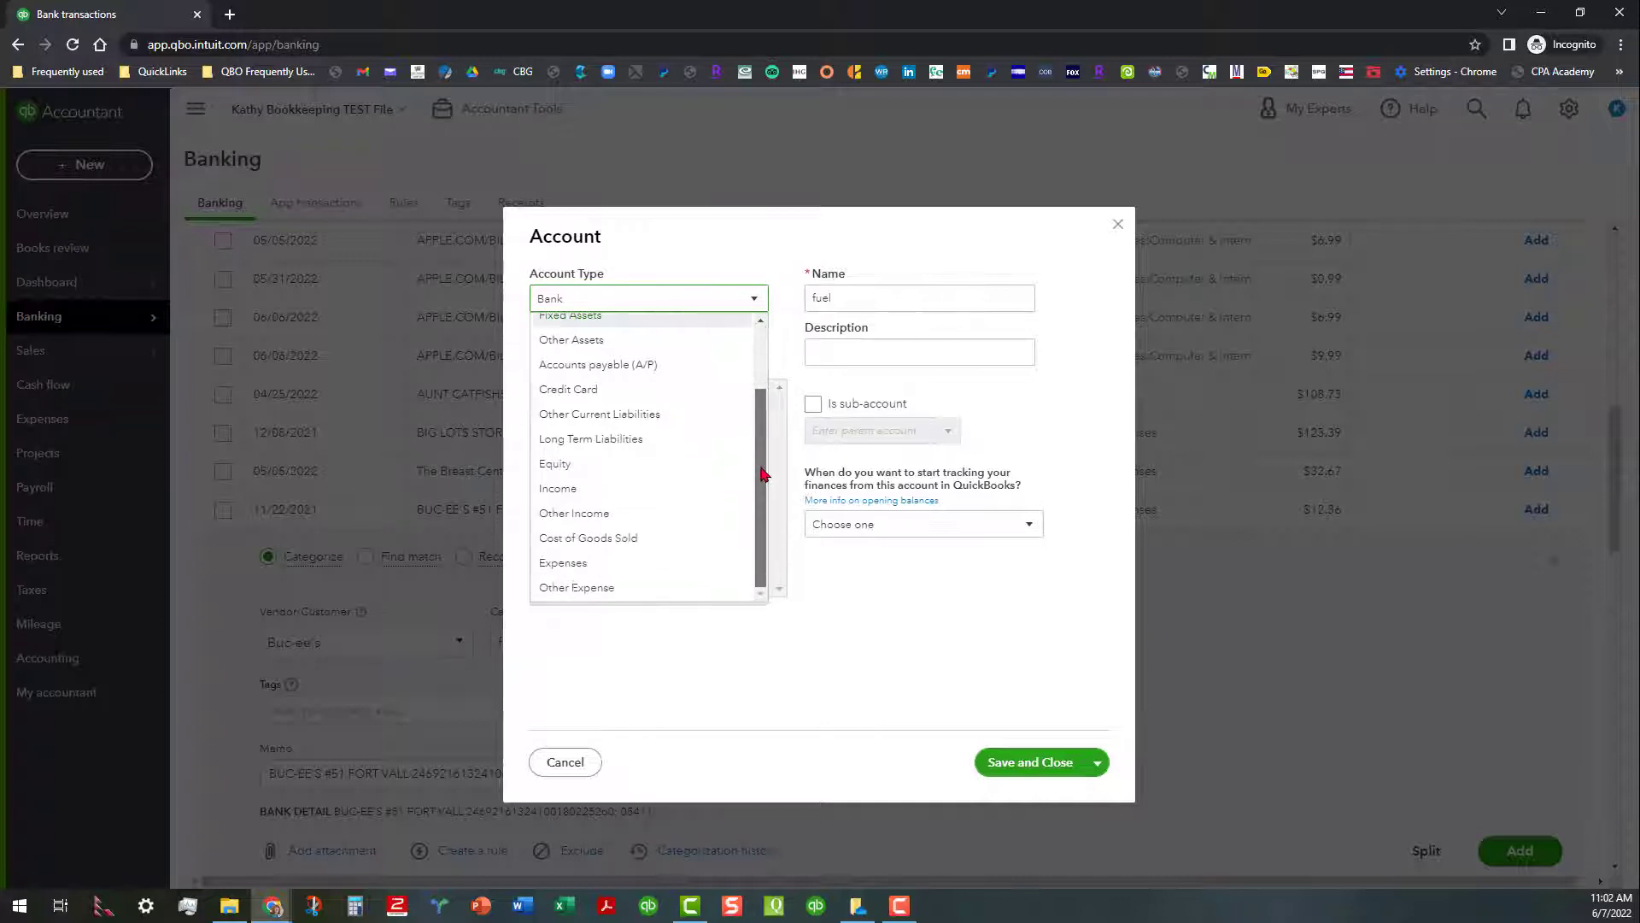
left_click(607, 563)
left_click(813, 404)
left_click(947, 431)
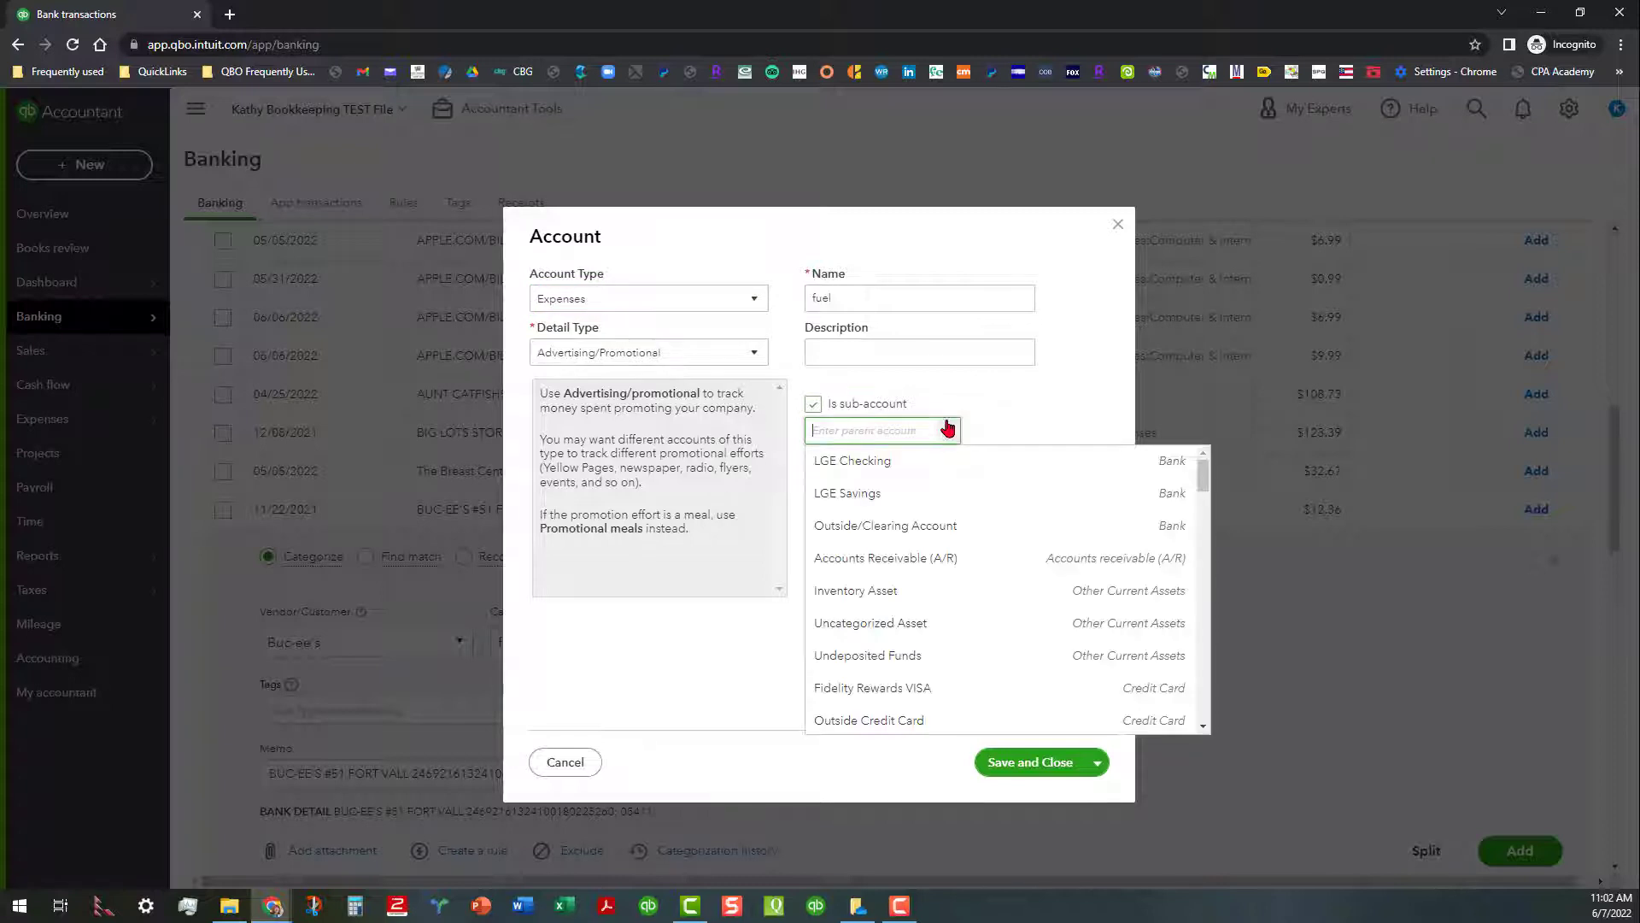
type("aut")
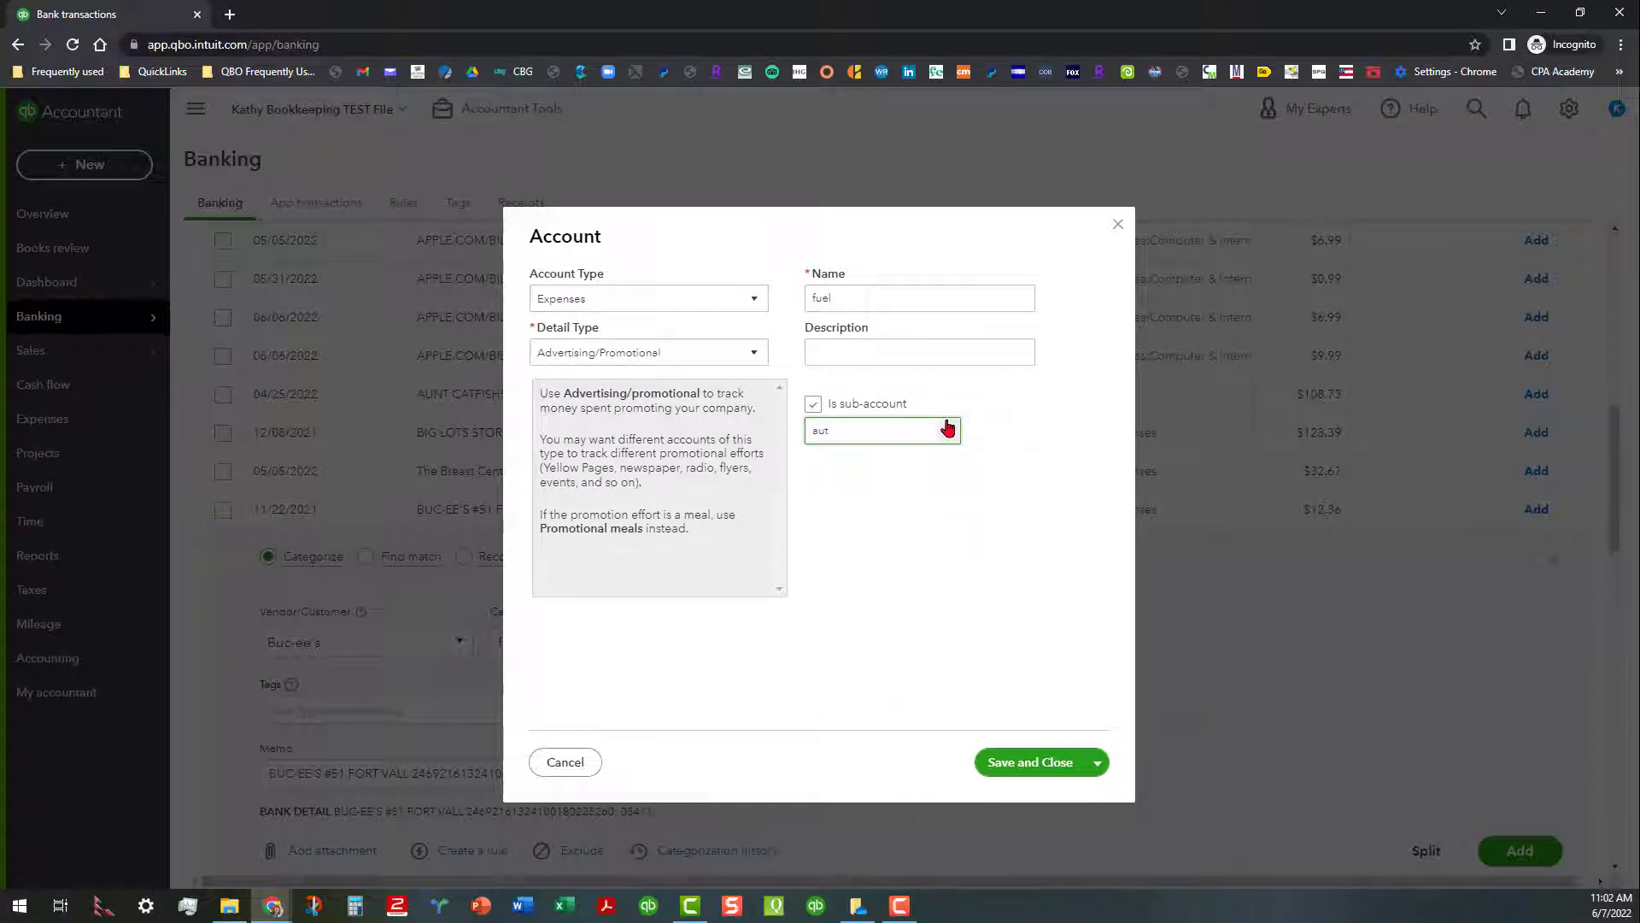
key("BackSpace")
key("BackSpace")
key("BackSpace")
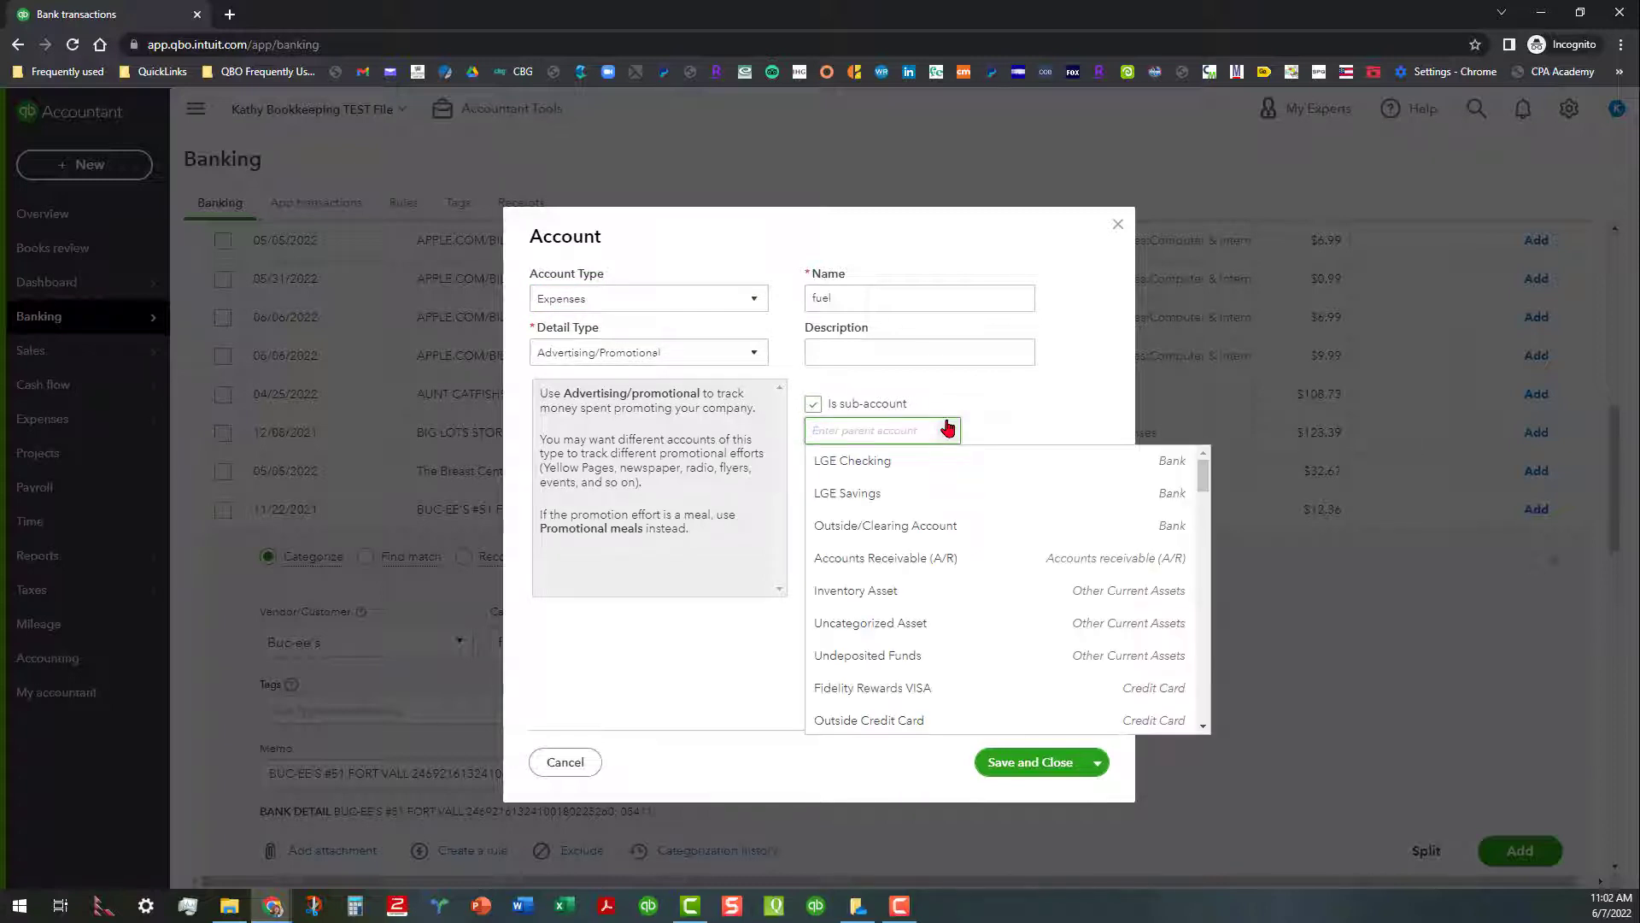
- Name it Fuel as a top-level account with detail type Auto and save it
double_click(856, 299)
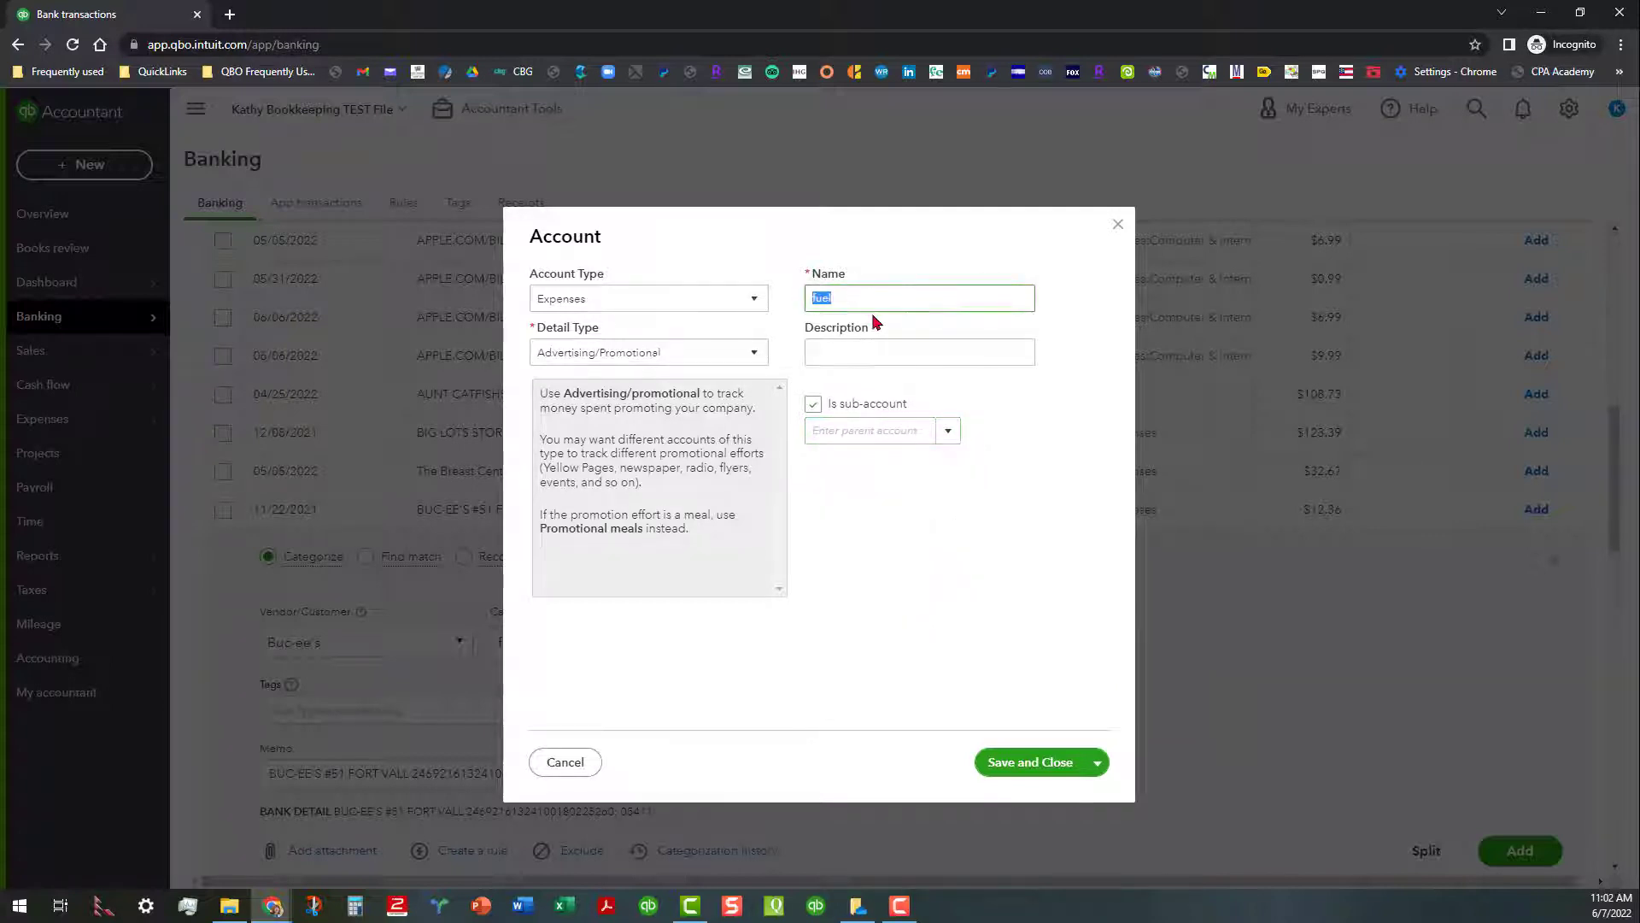
type("Fuel")
left_click(814, 405)
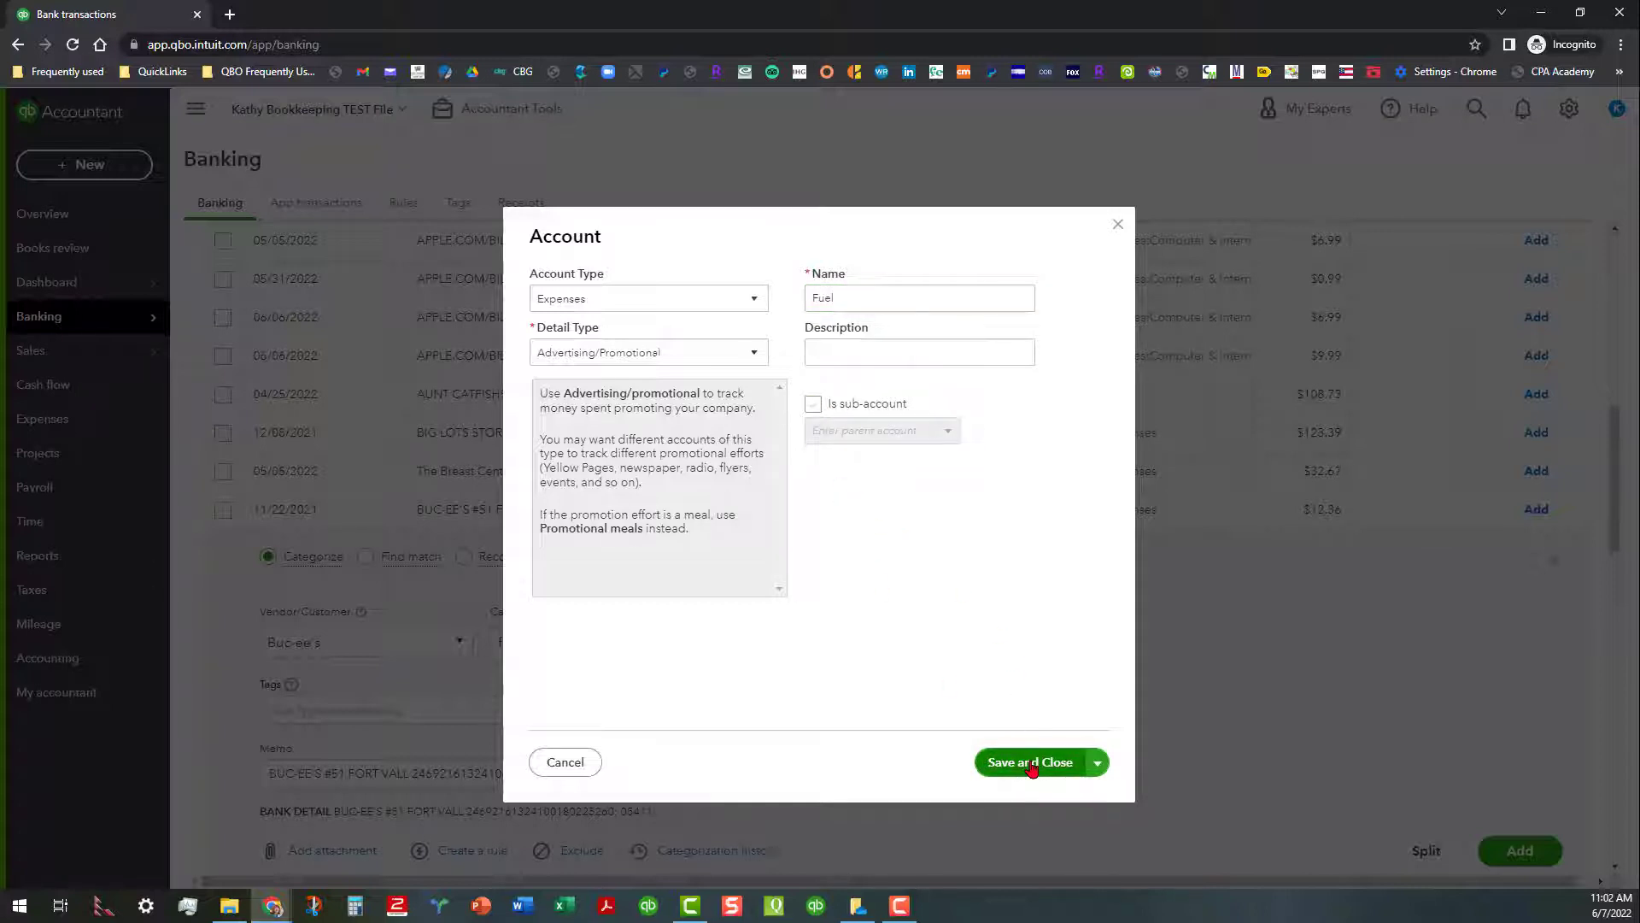
left_click(755, 355)
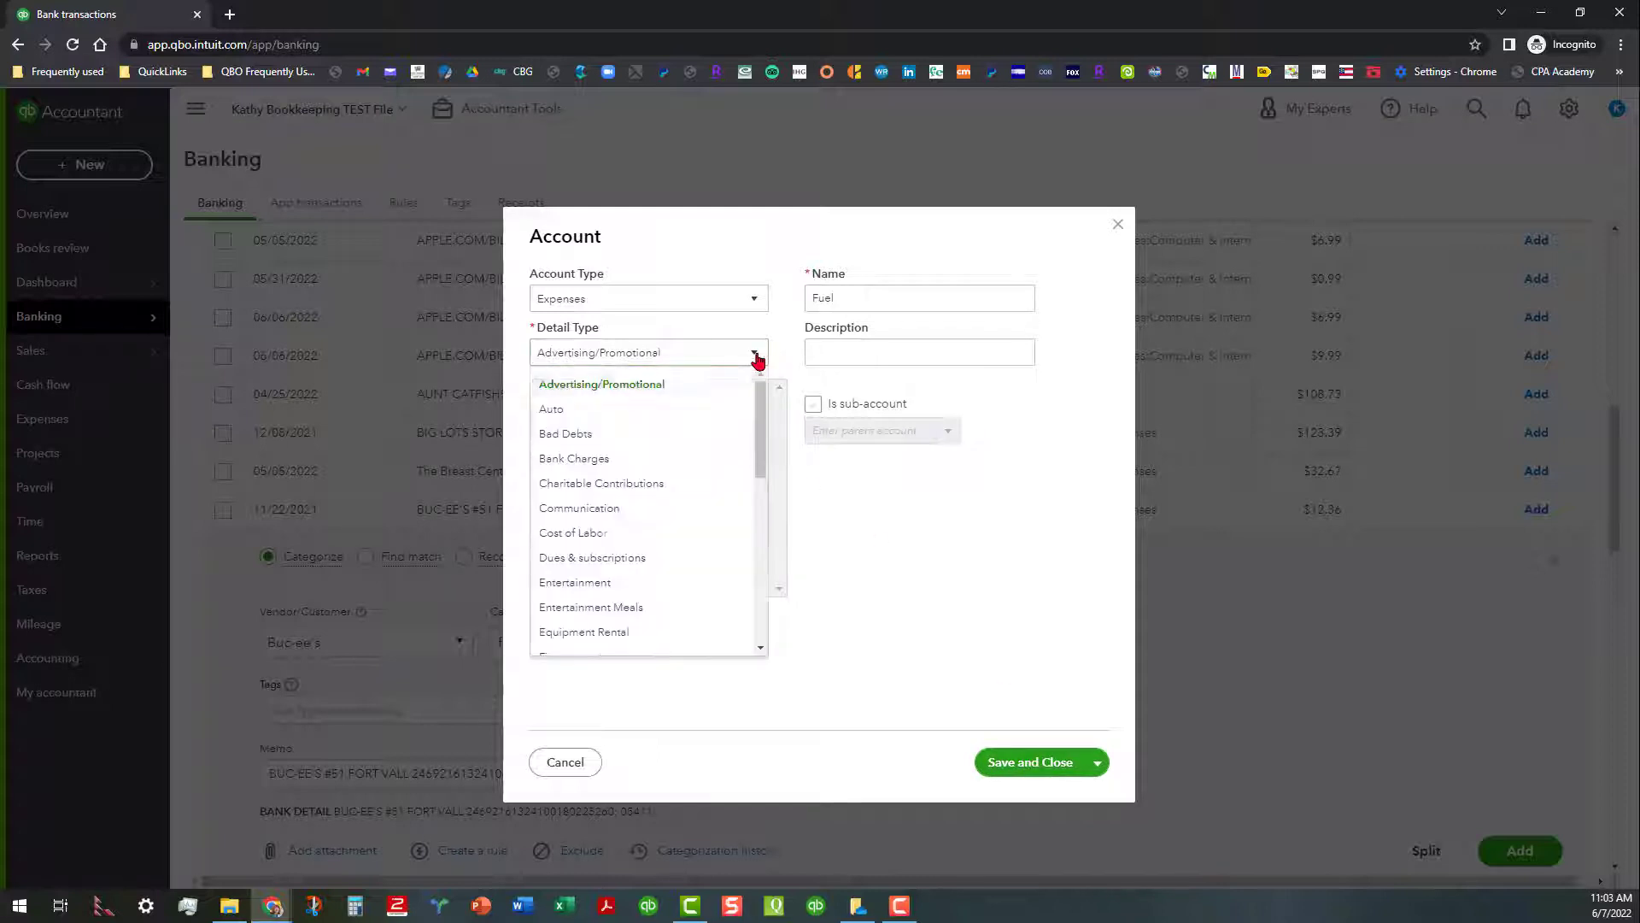
left_click(689, 413)
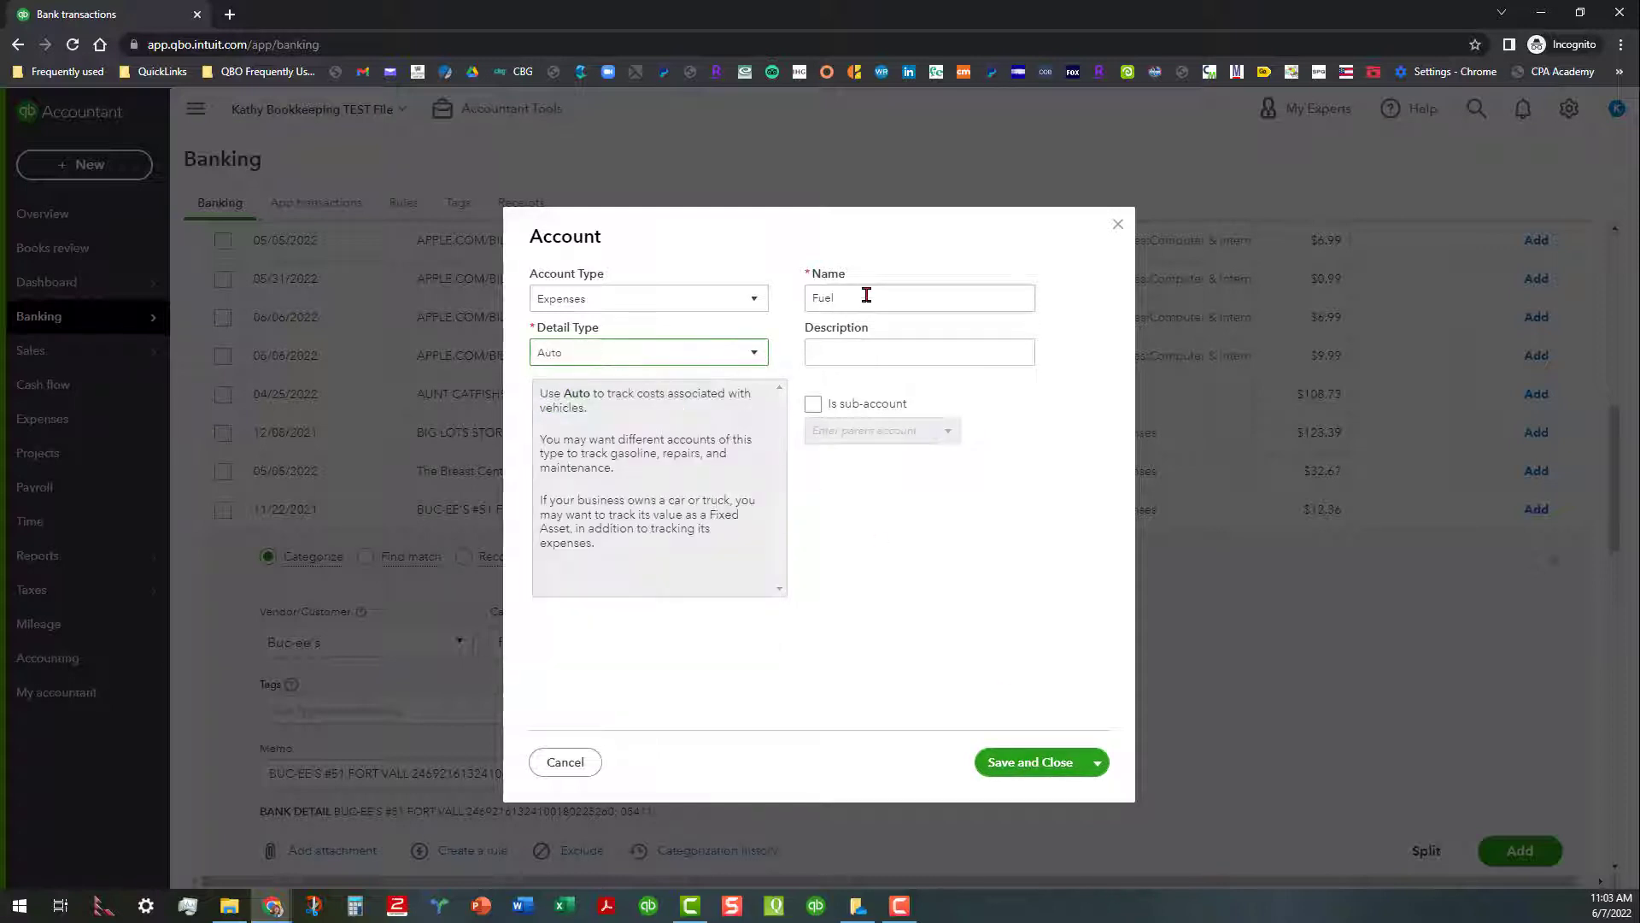
left_click(1050, 762)
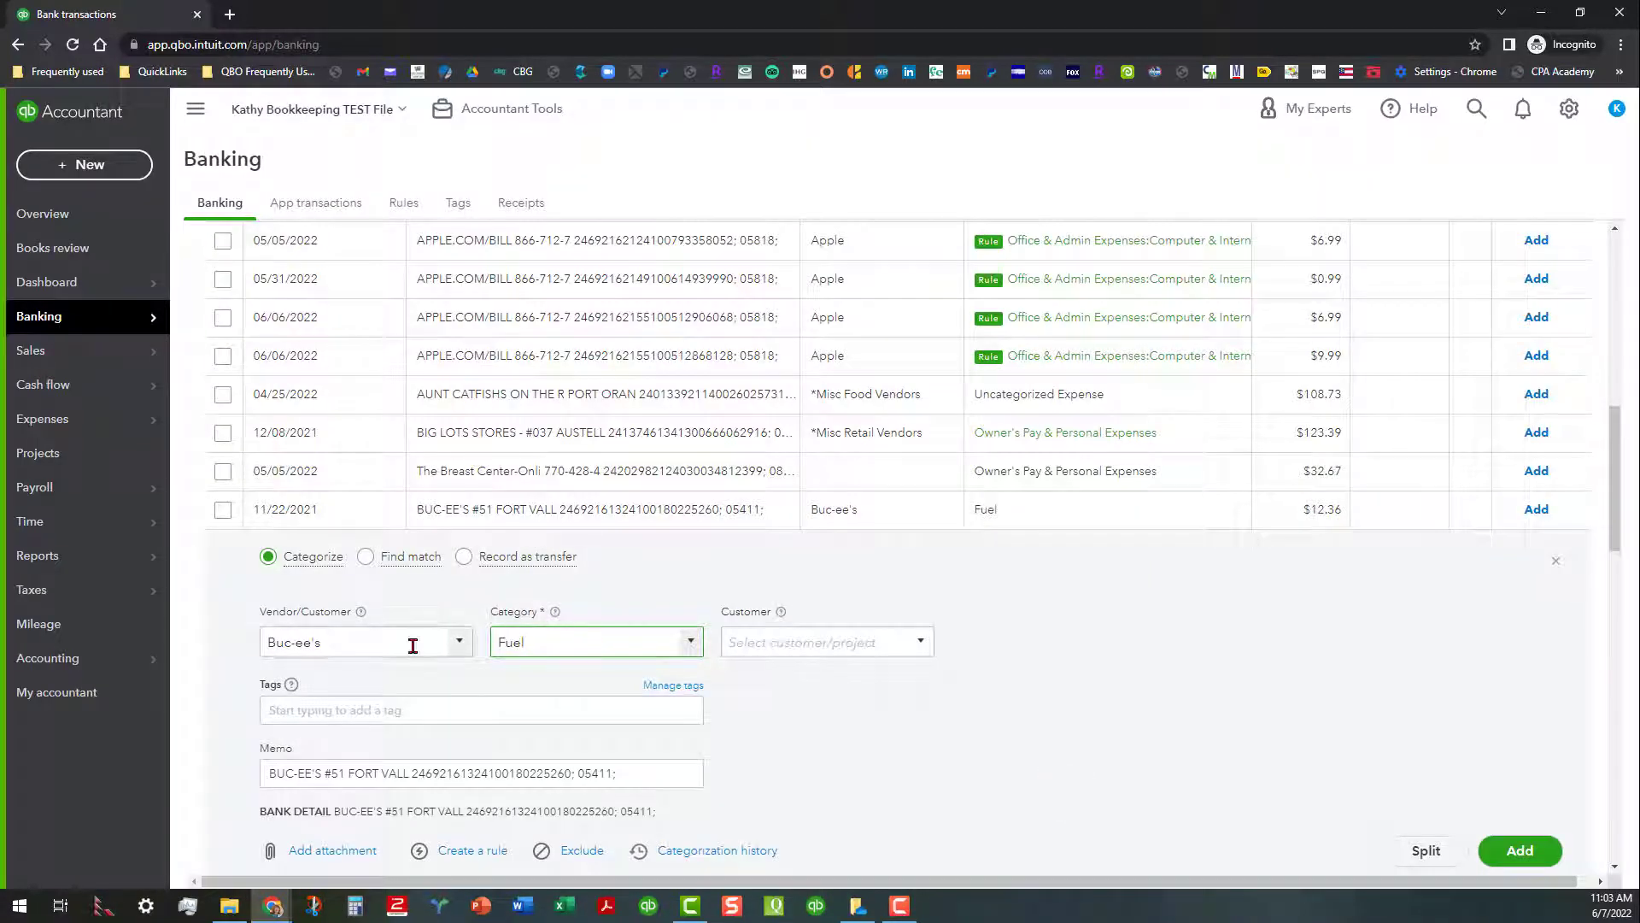
- Record the $12.36 Buc-ee's charge as Fuel, then expand the $17.93 BUC-EE'S #51 charge
scroll(995, 688, "down", 1)
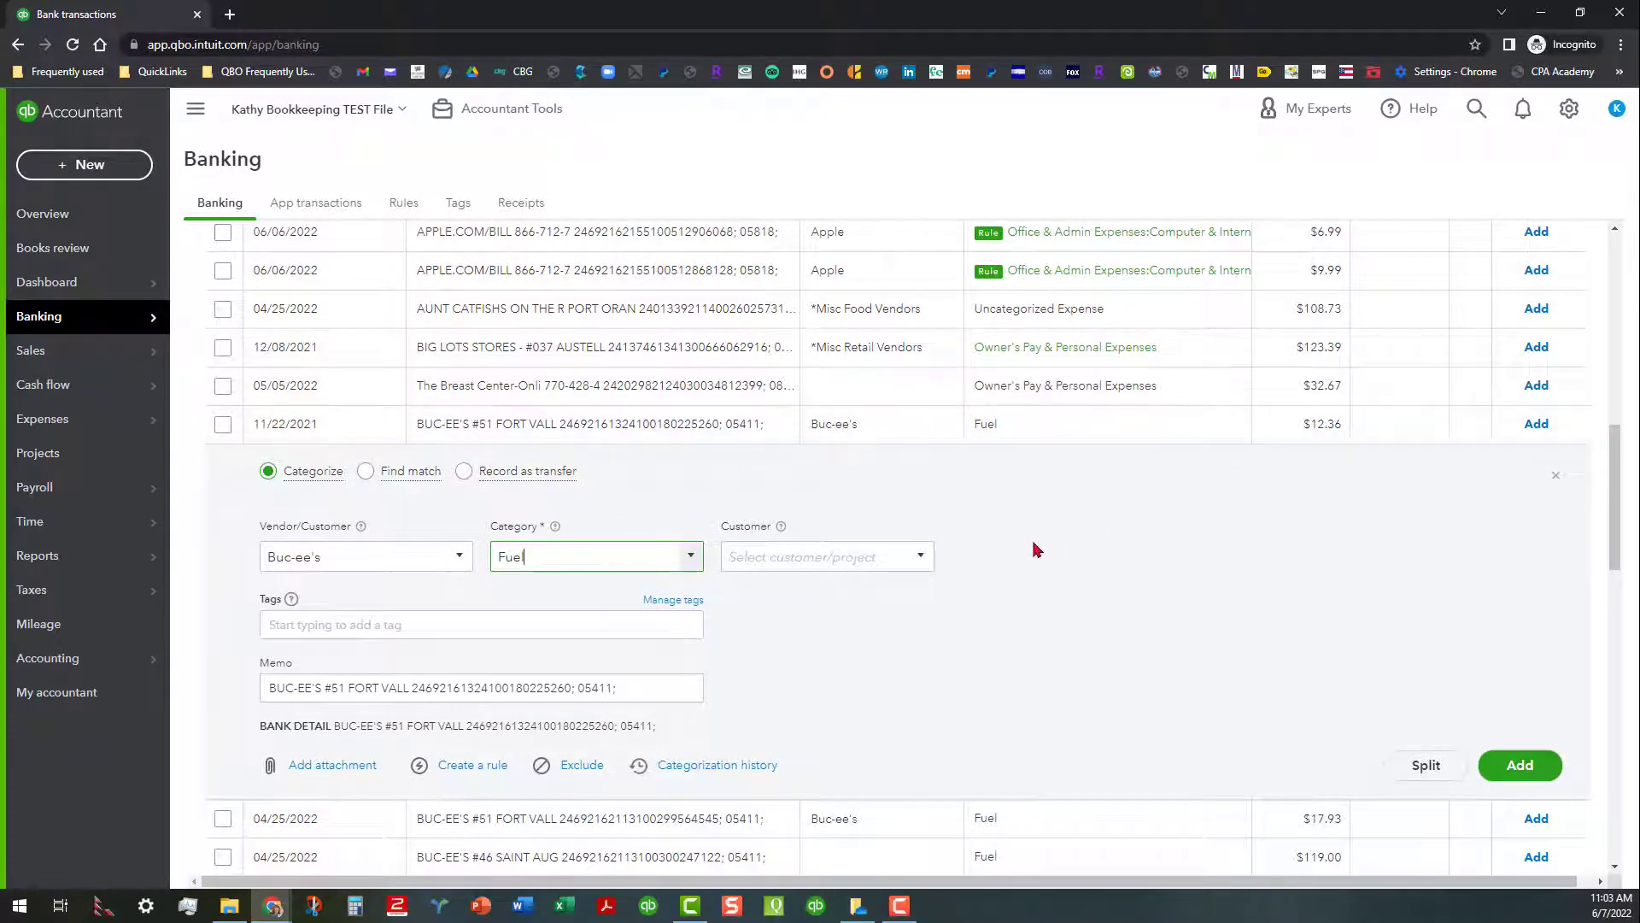
left_click(1521, 765)
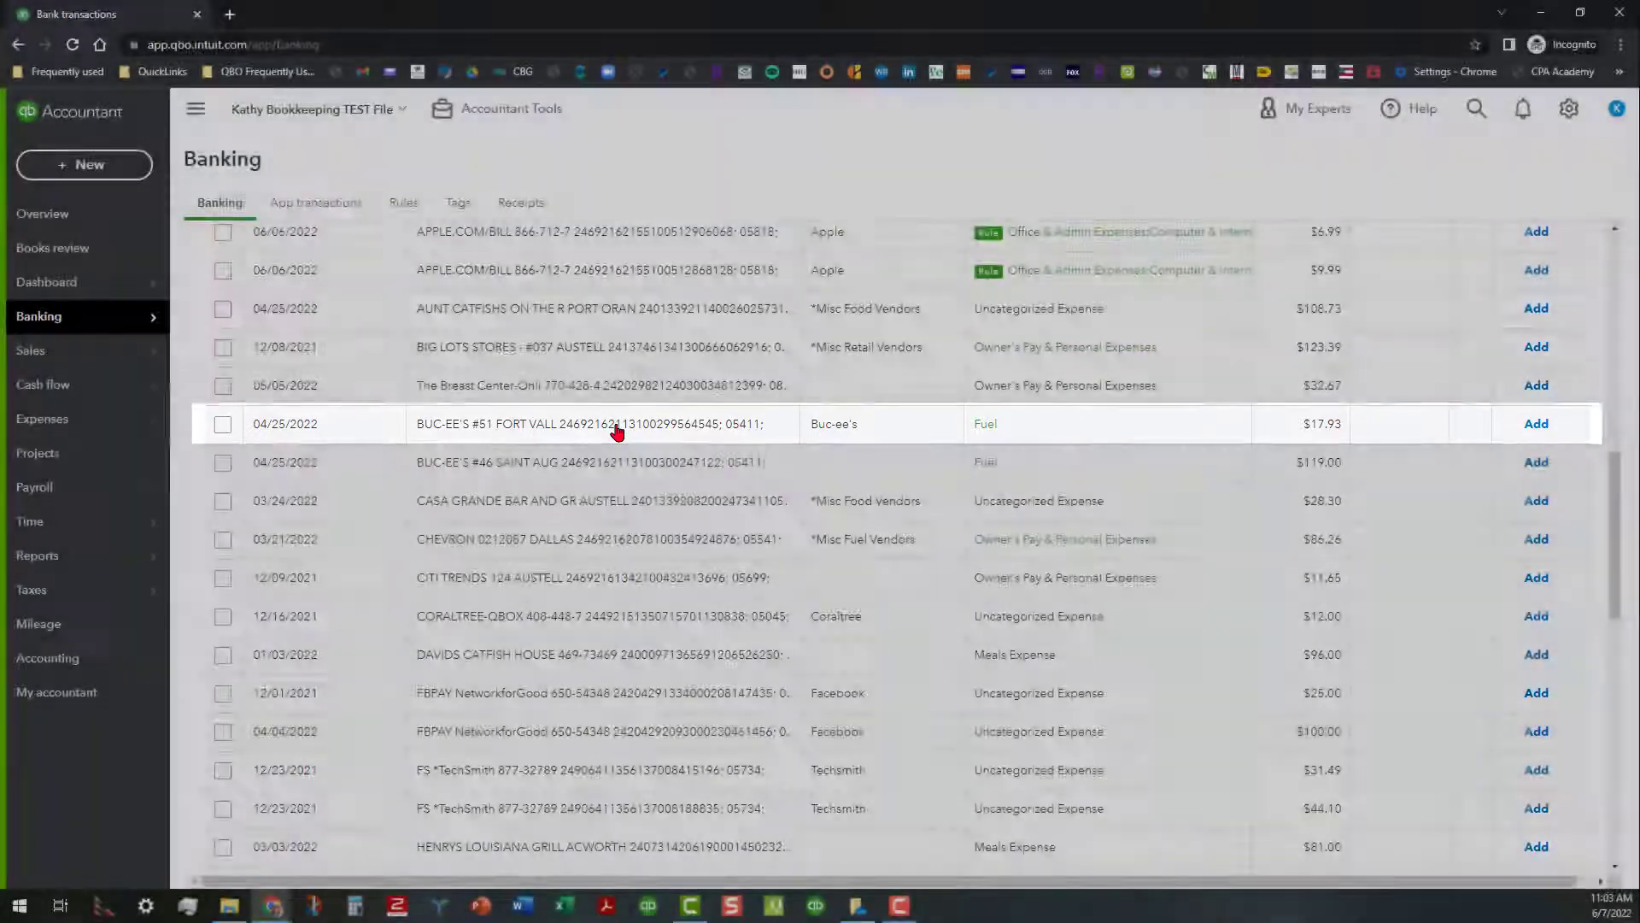
left_click(617, 427)
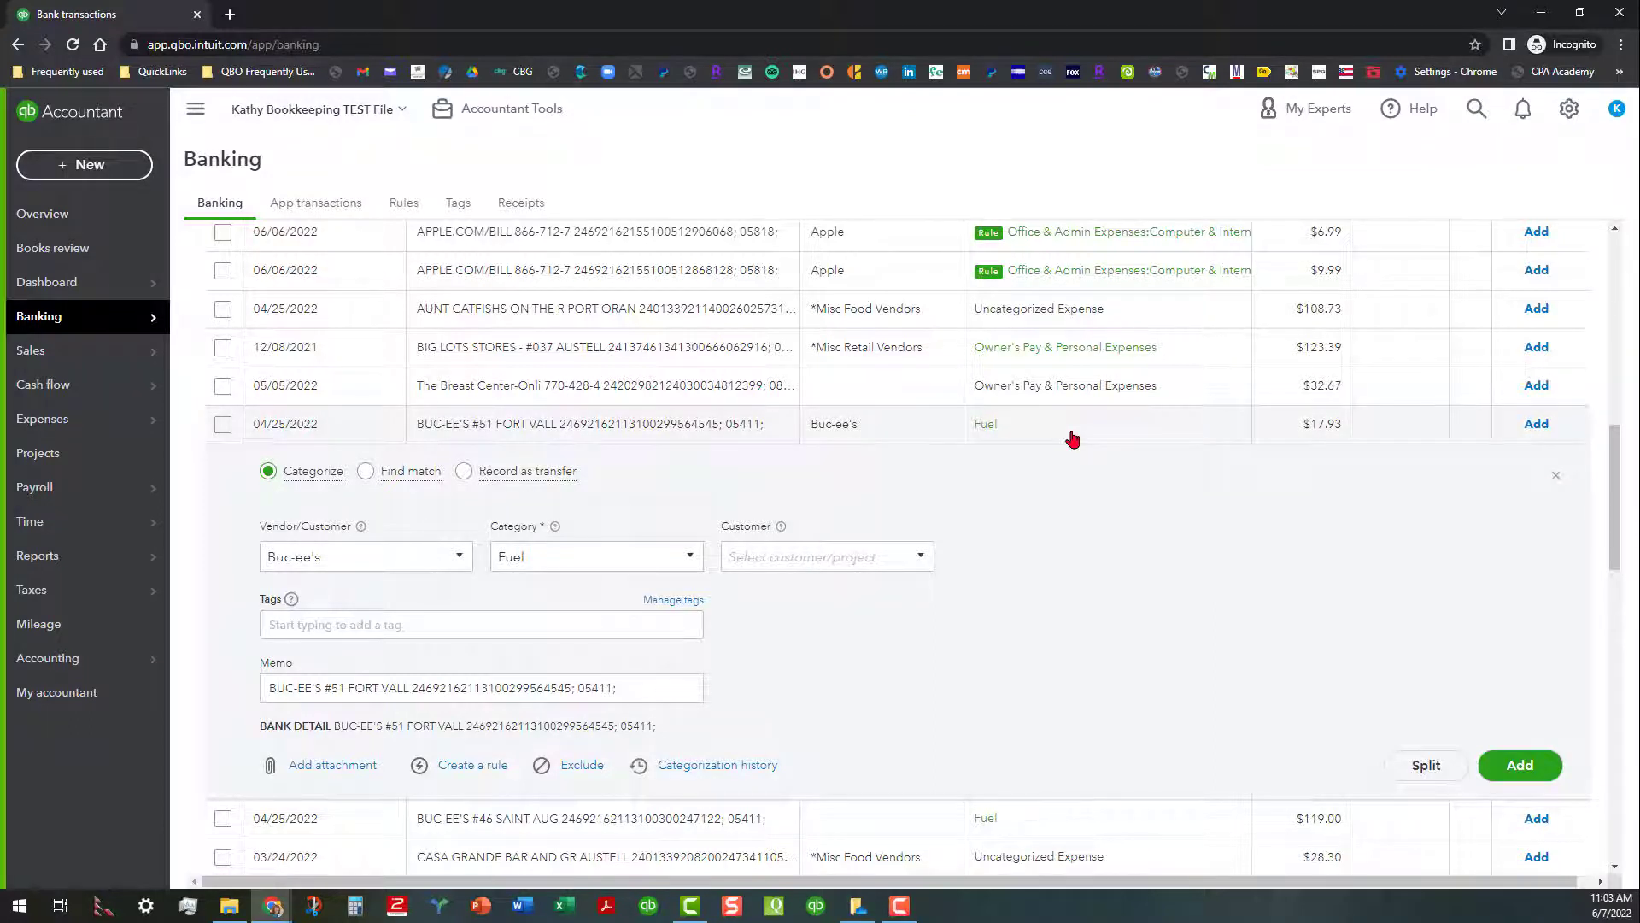
- Add the $17.93 Buc-ee's charge as Fuel and close the suggested rule without saving it
left_click(1518, 766)
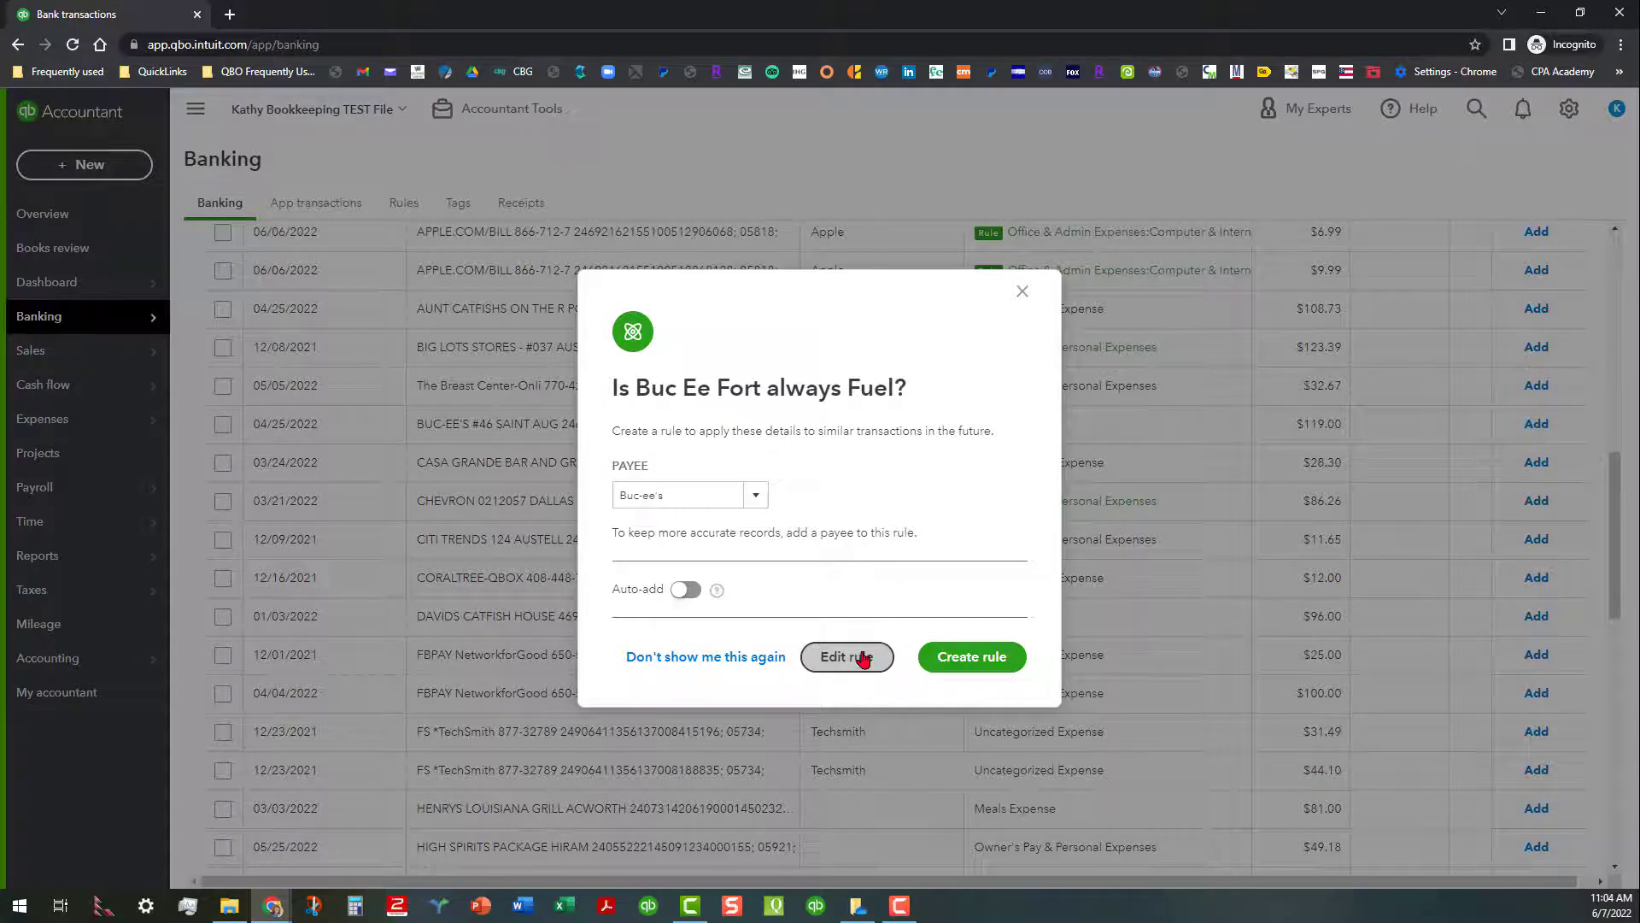
left_click(863, 658)
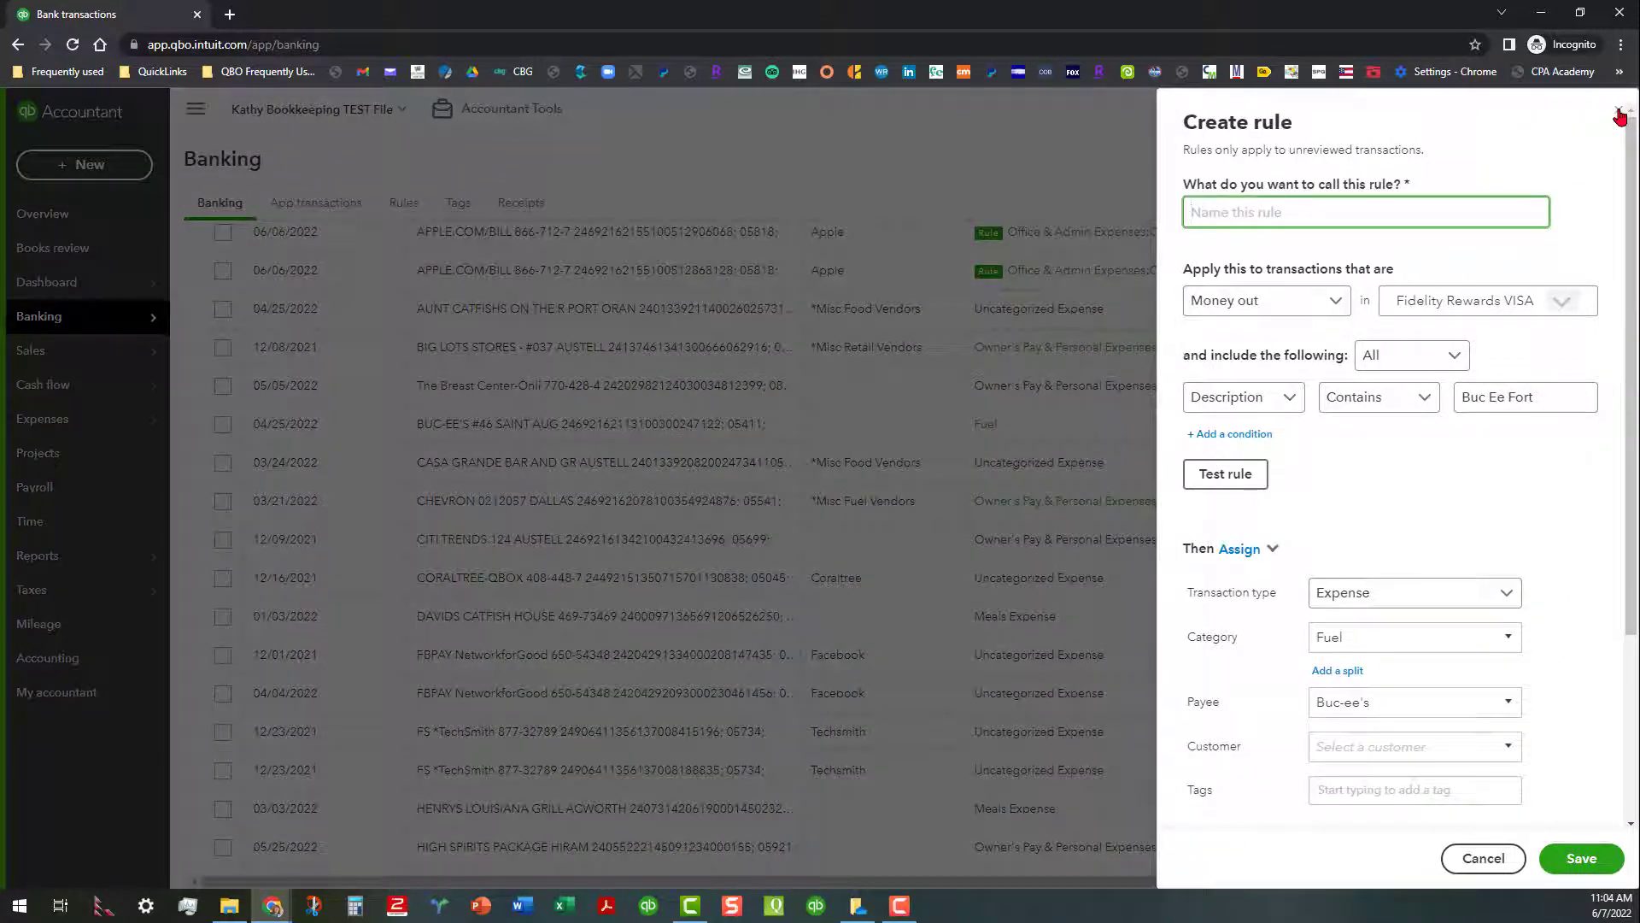
left_click(1619, 116)
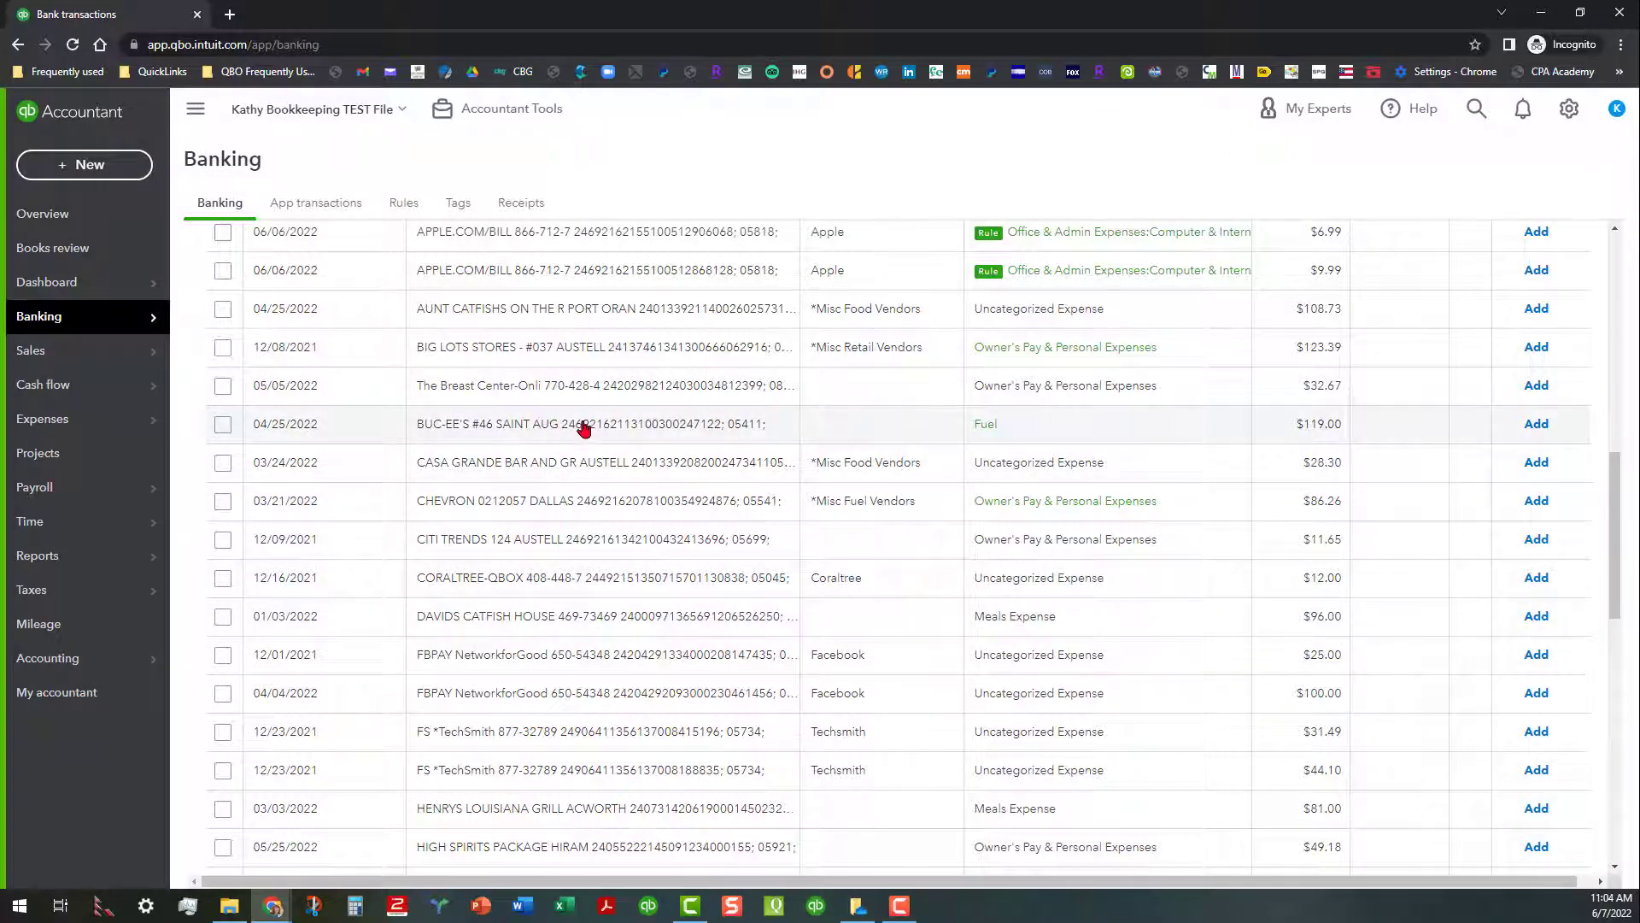
- Set vendor Buc-ee's on the $119.00 BUC-EE'S #46 charge and add it as Fuel
left_click(584, 429)
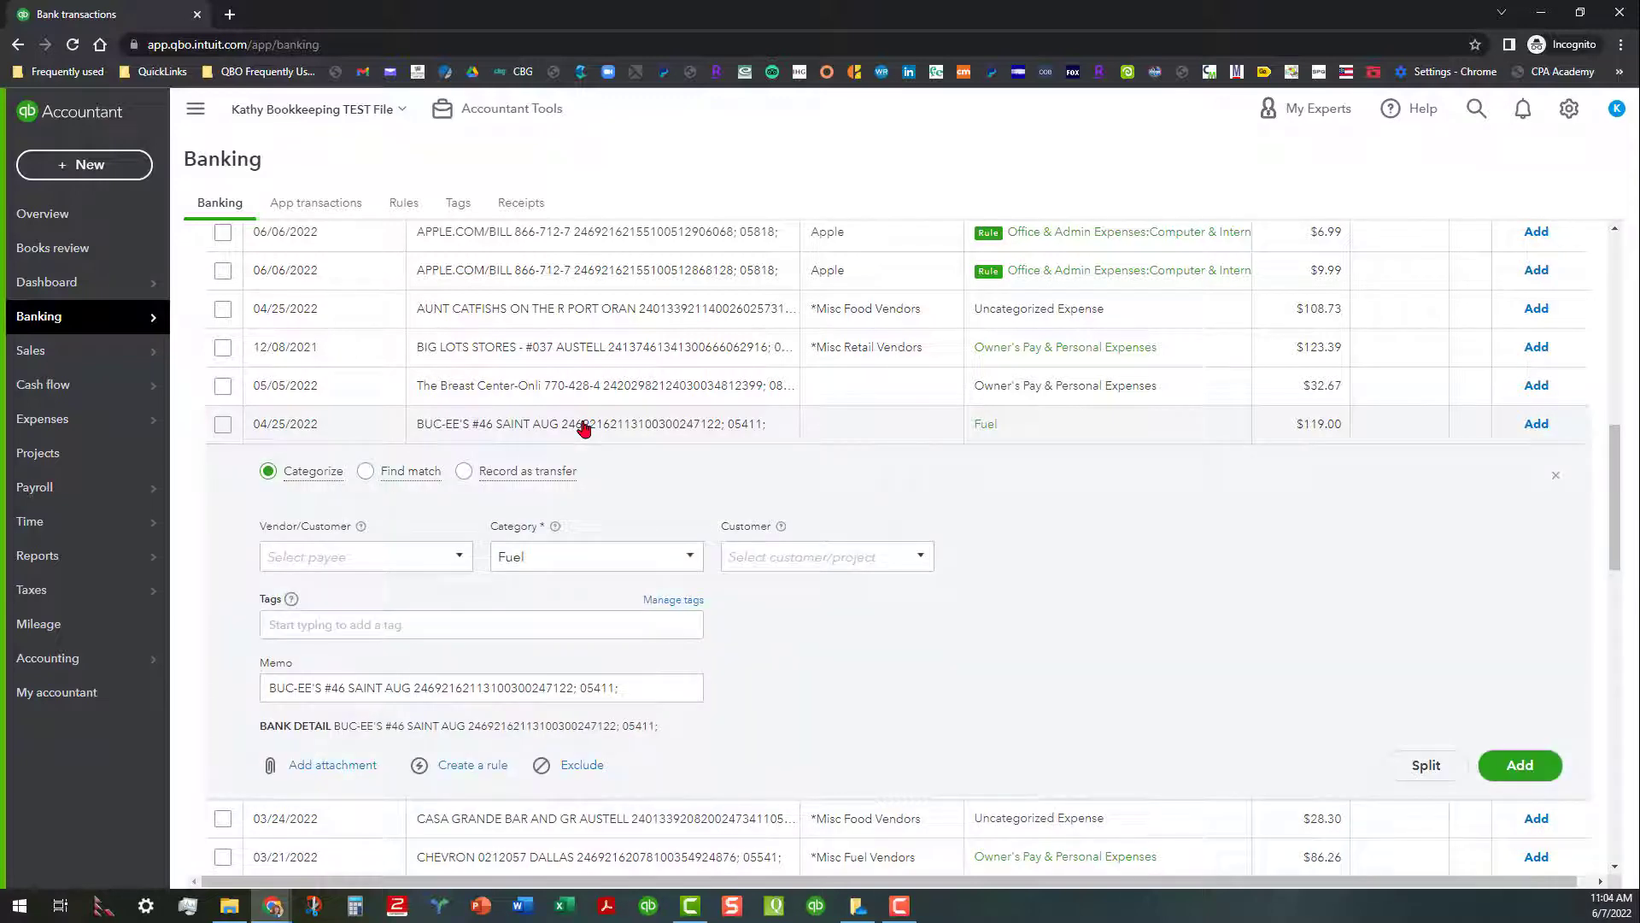
left_click(457, 558)
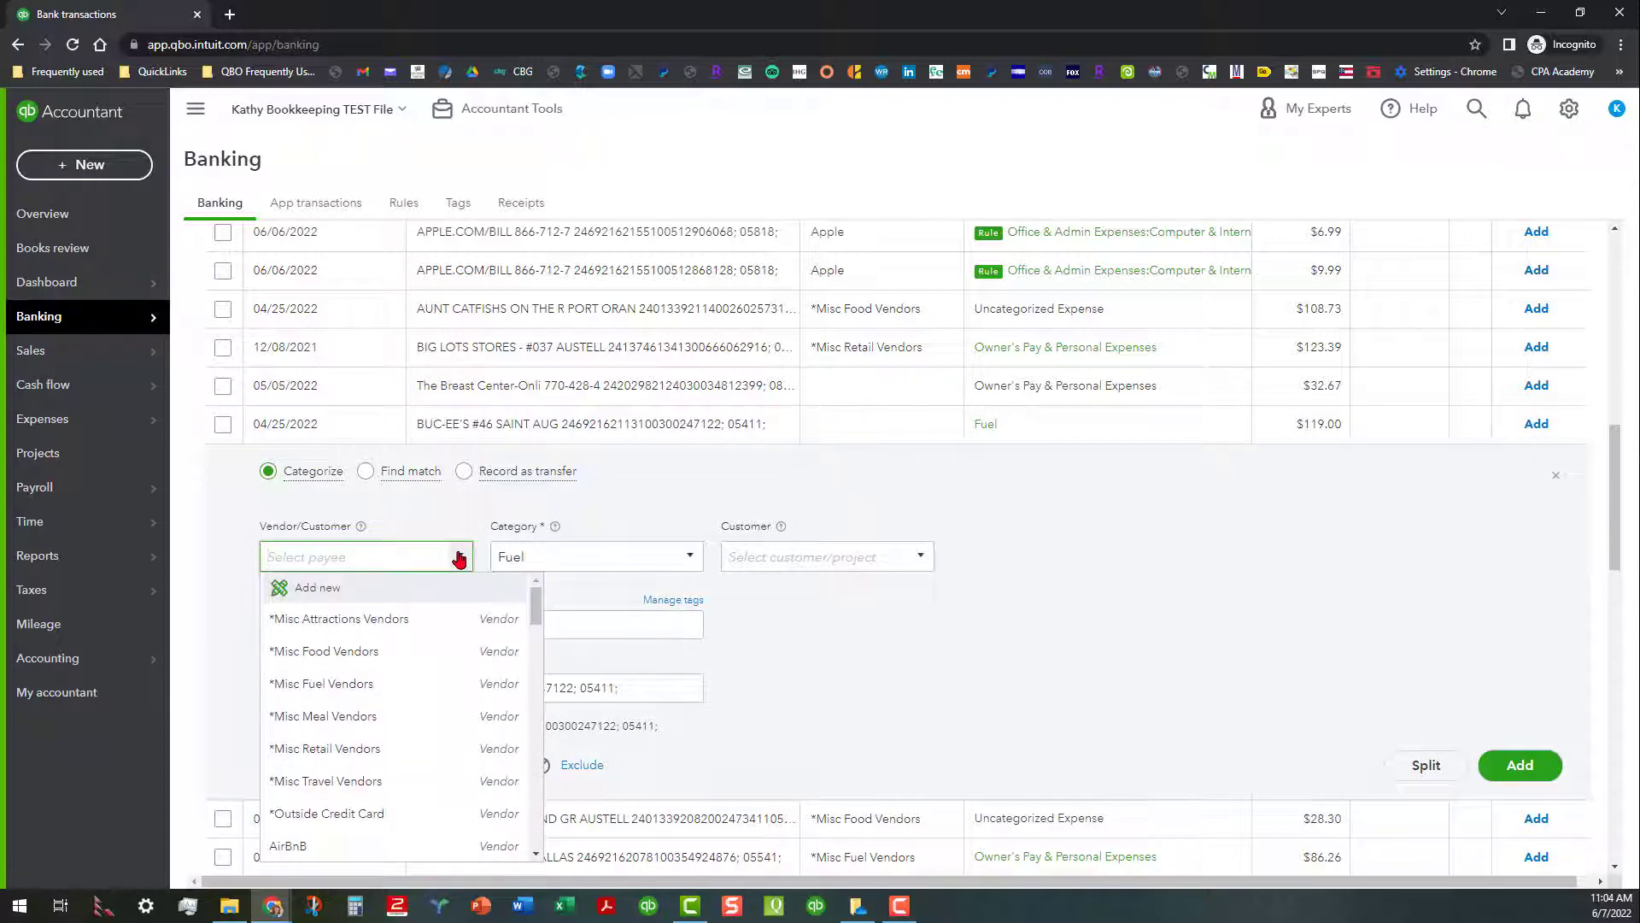
type("Buc-ee's")
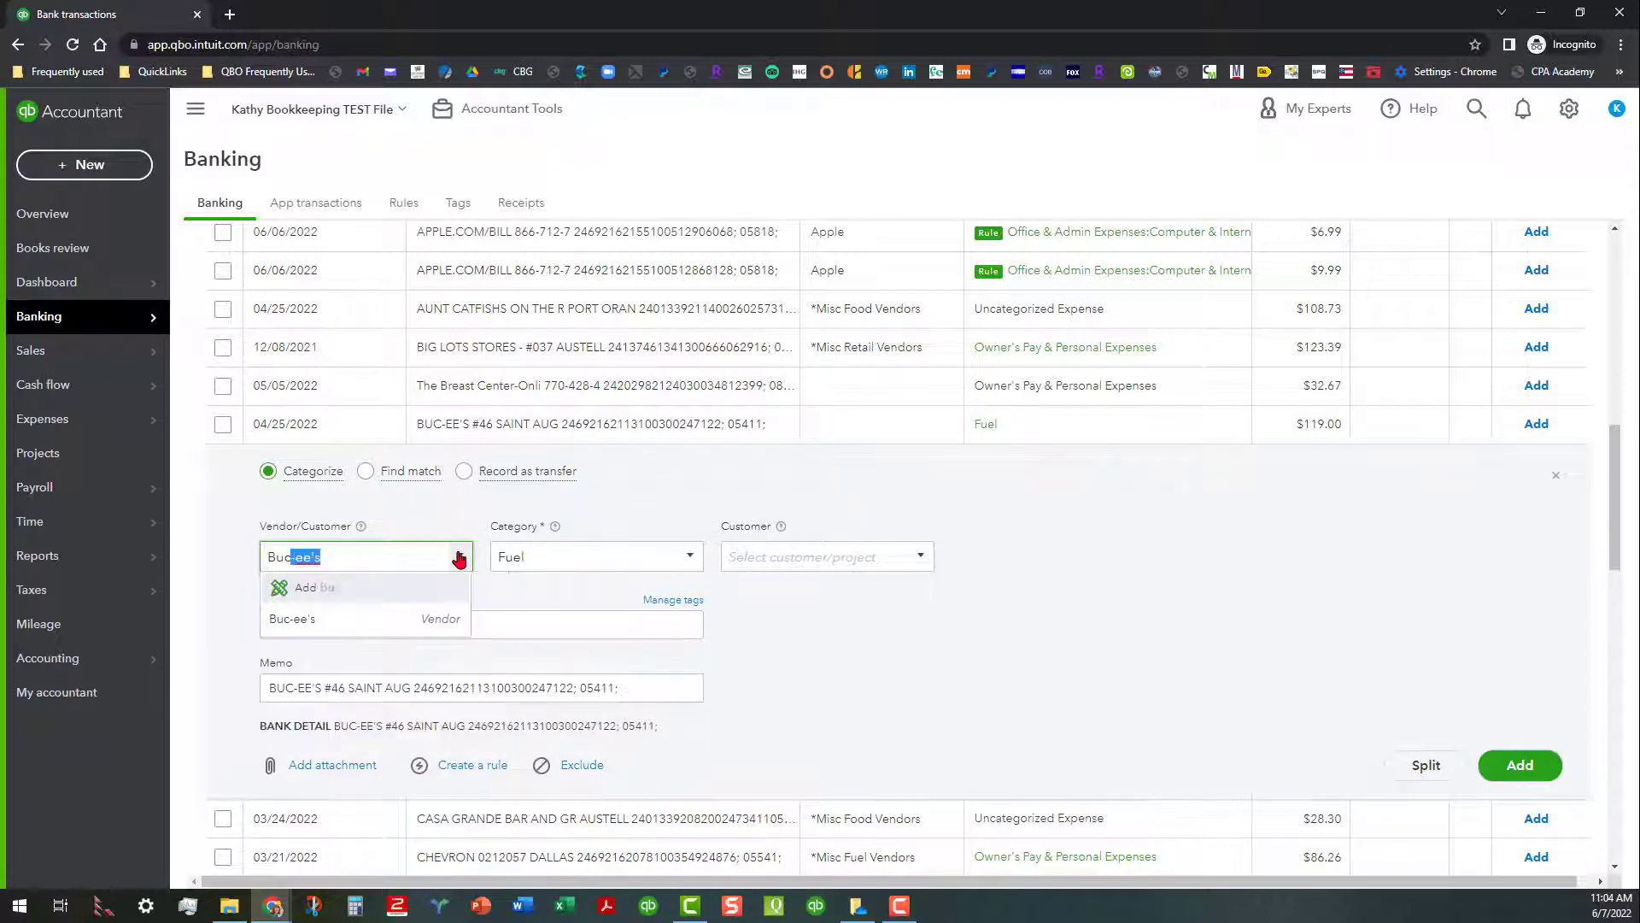
left_click(451, 624)
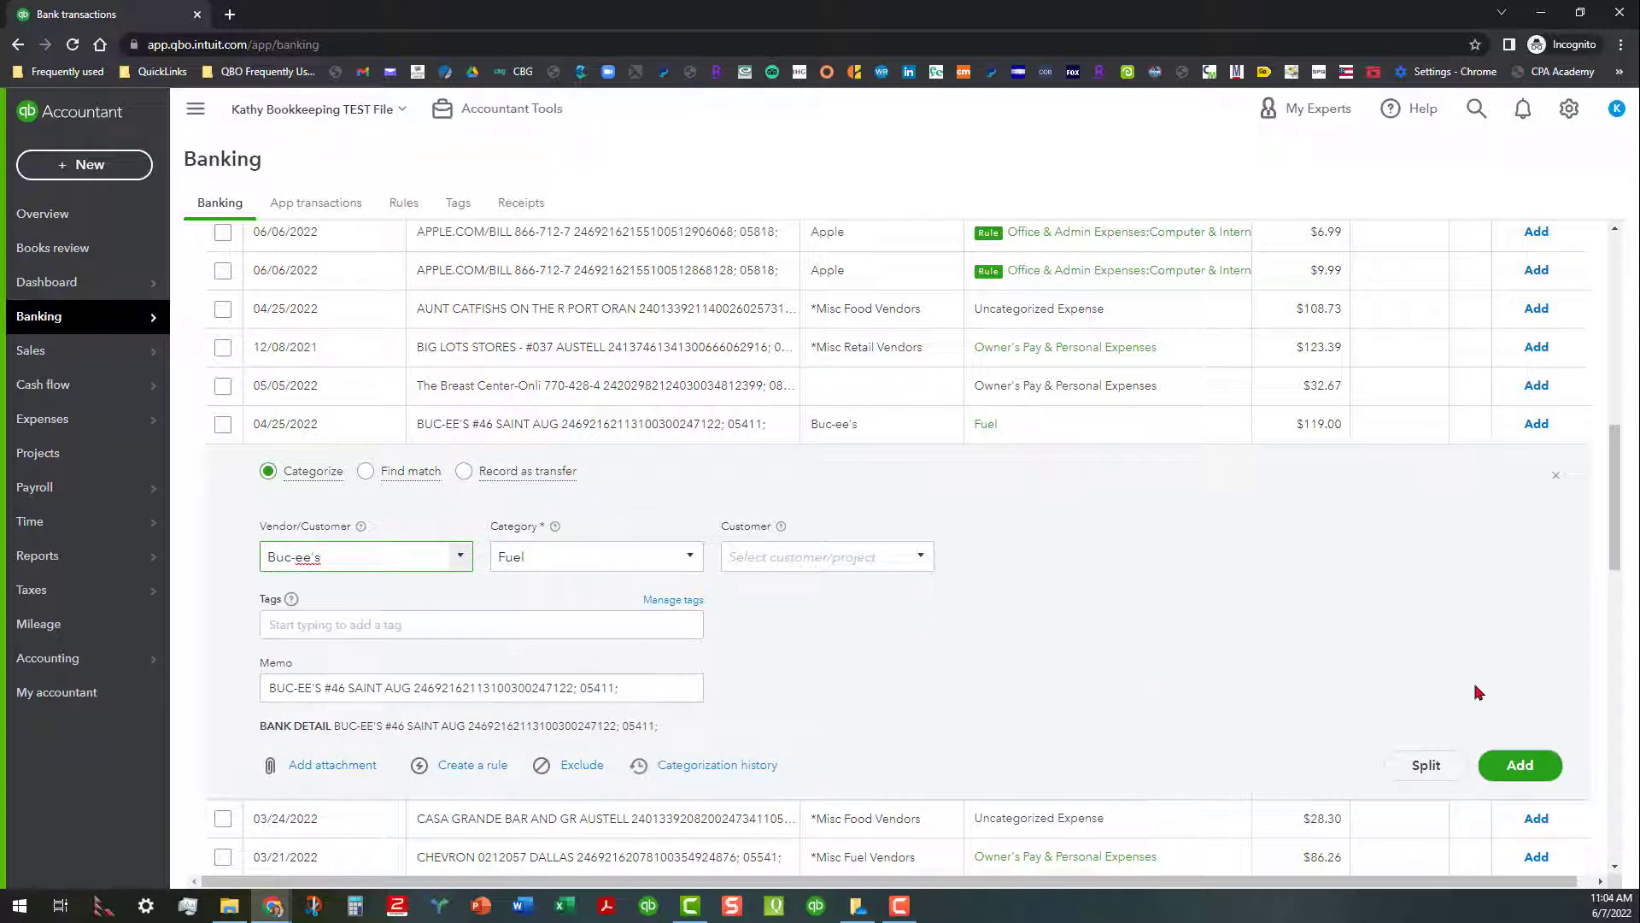
left_click(1527, 768)
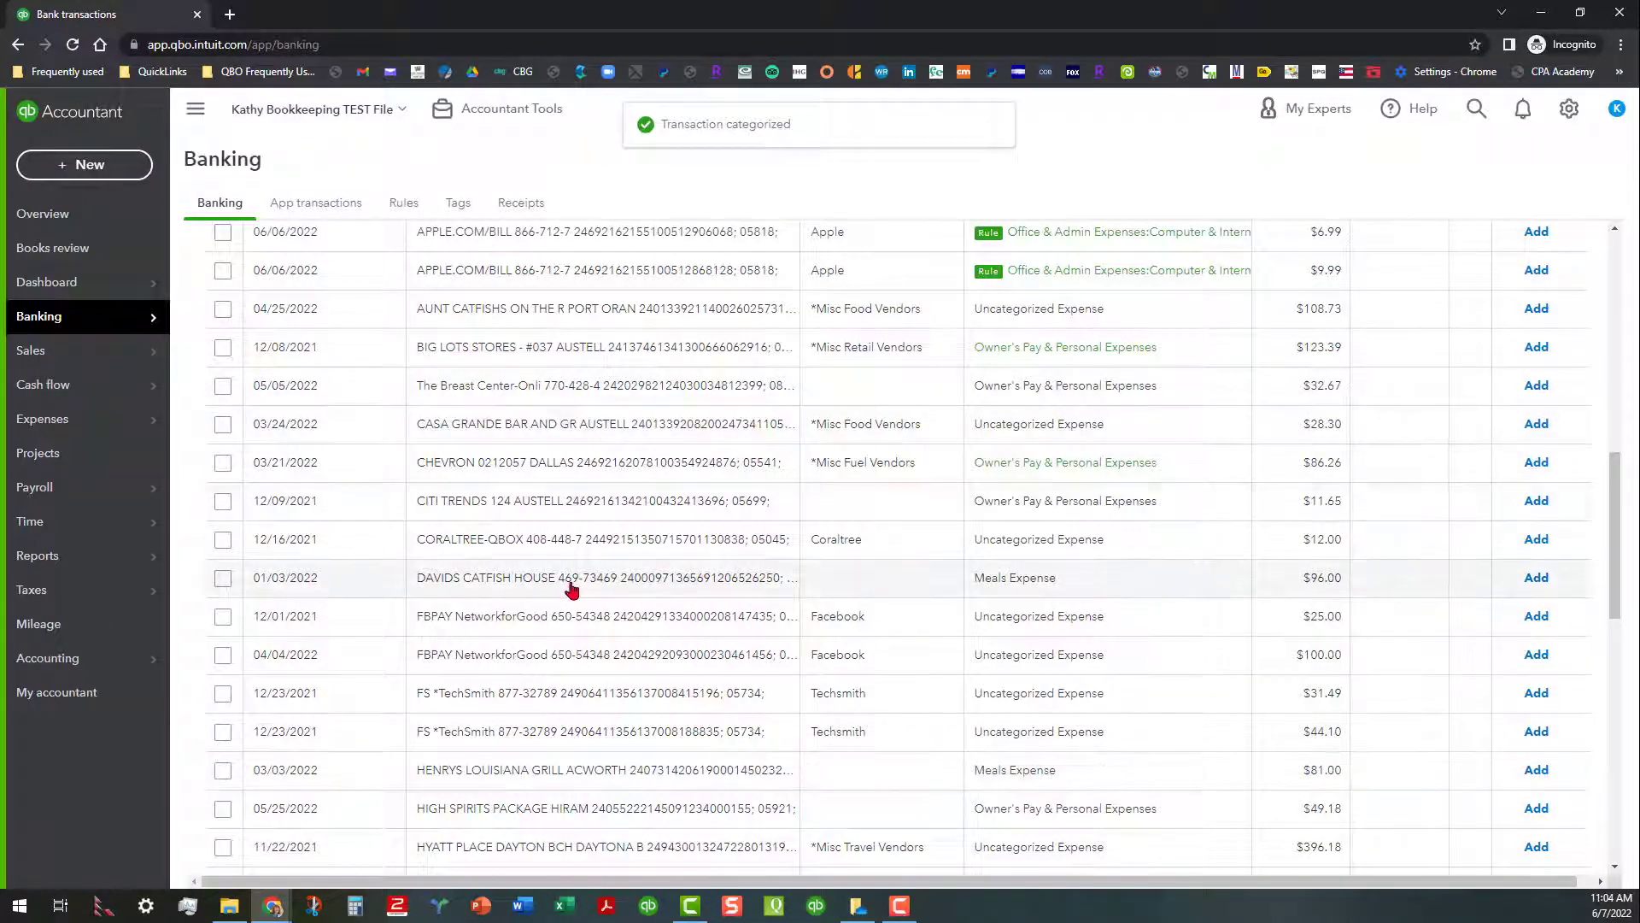
scroll(571, 565, "up", 10)
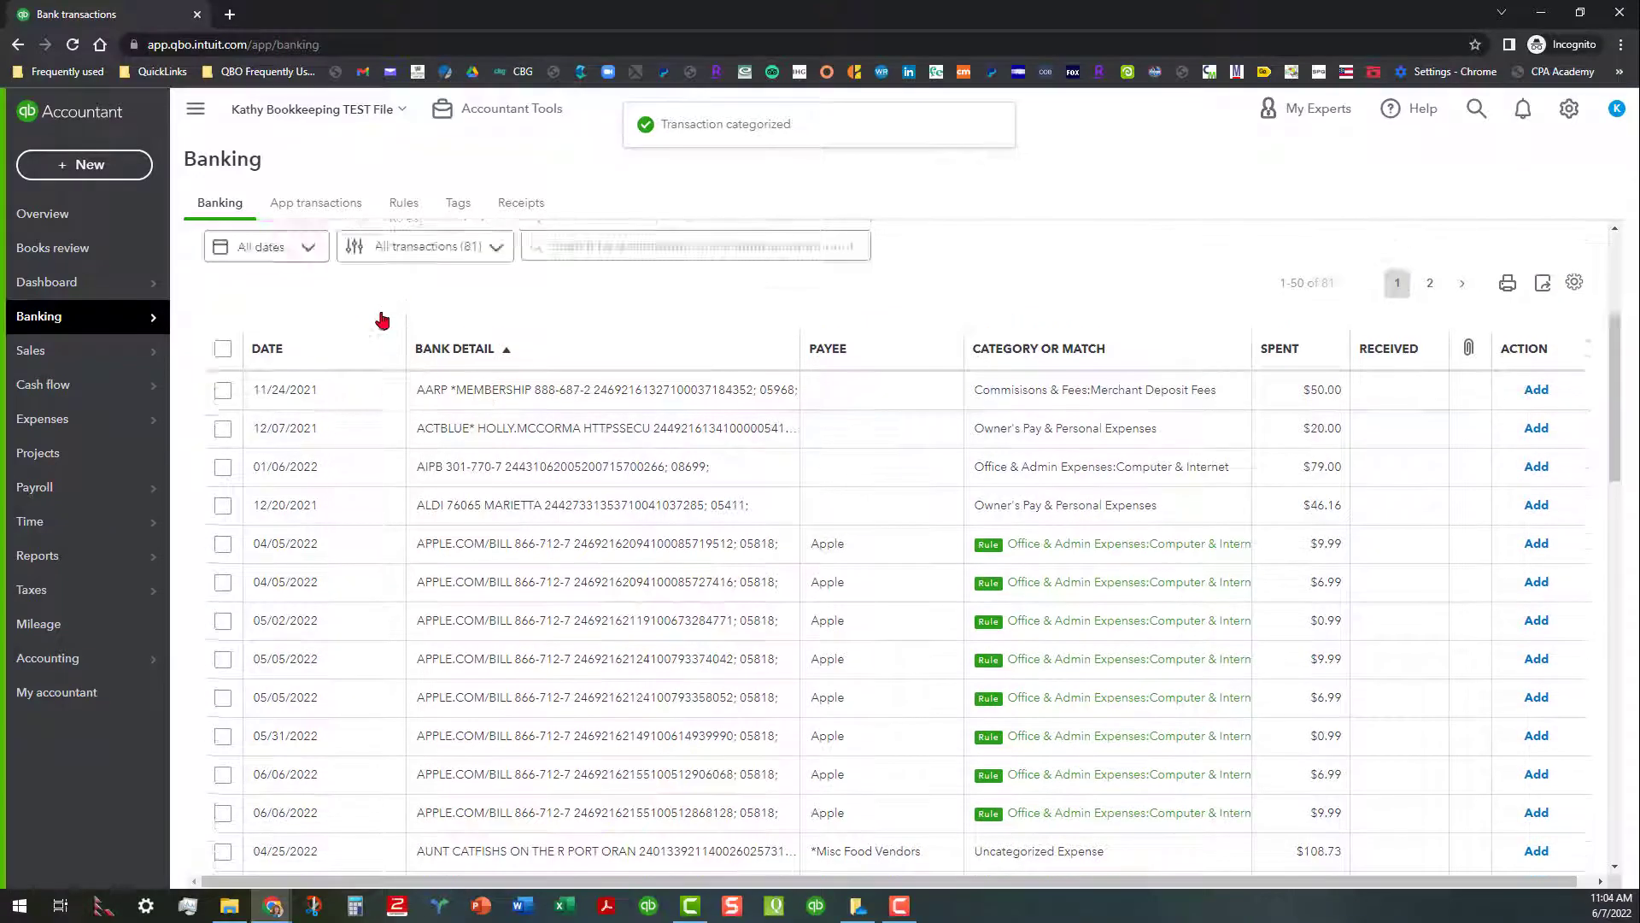
left_click(411, 416)
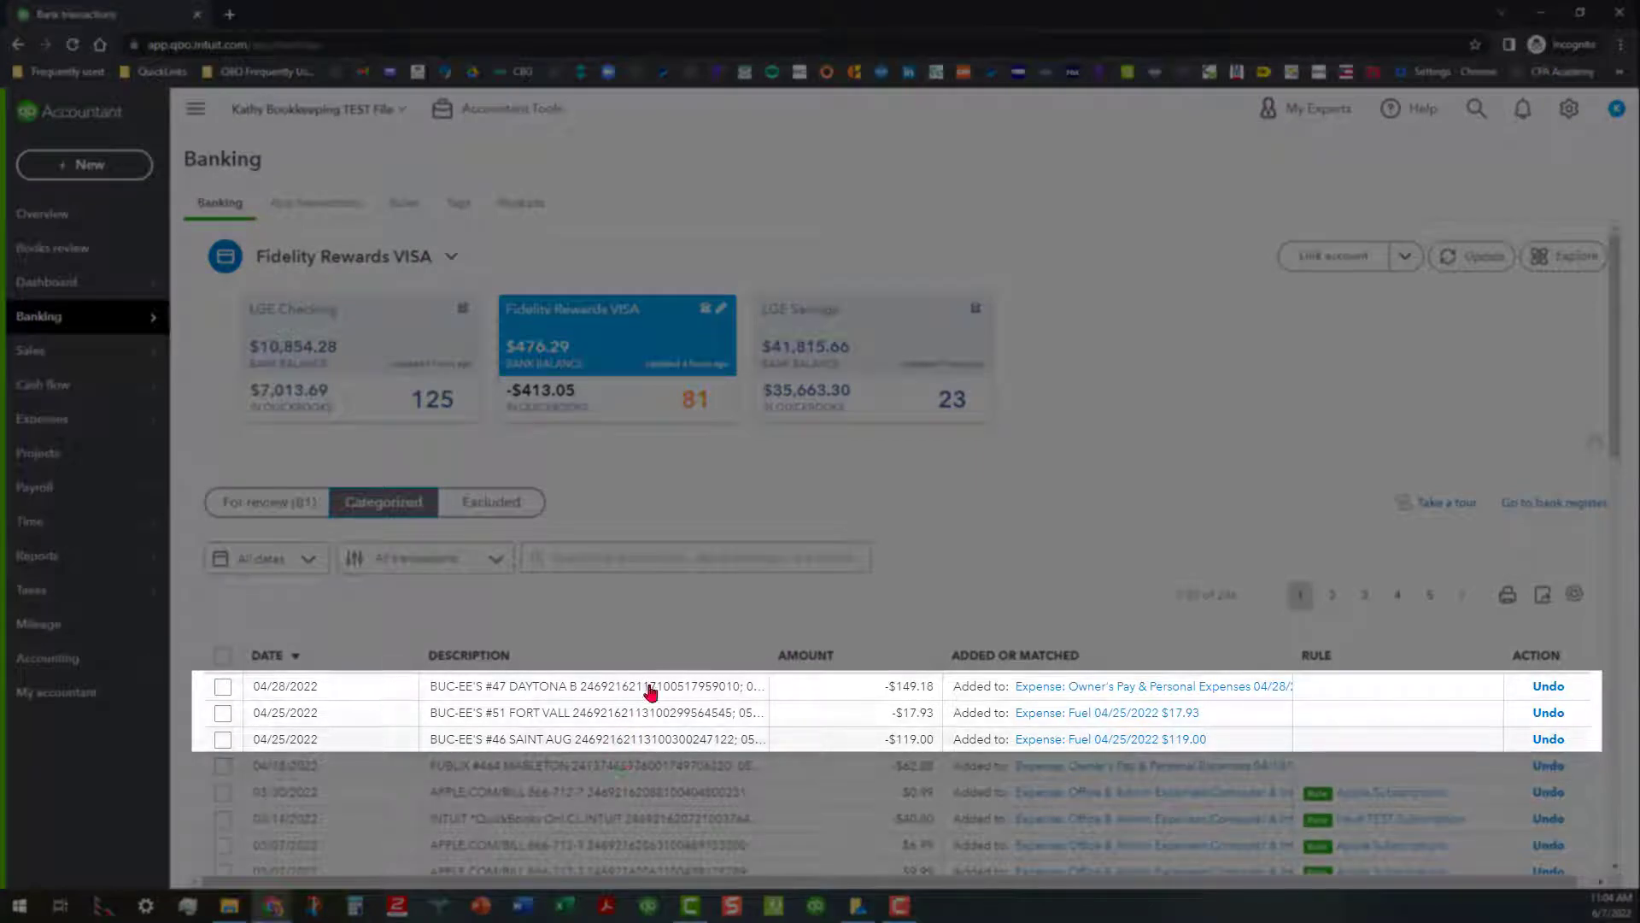
left_click(402, 204)
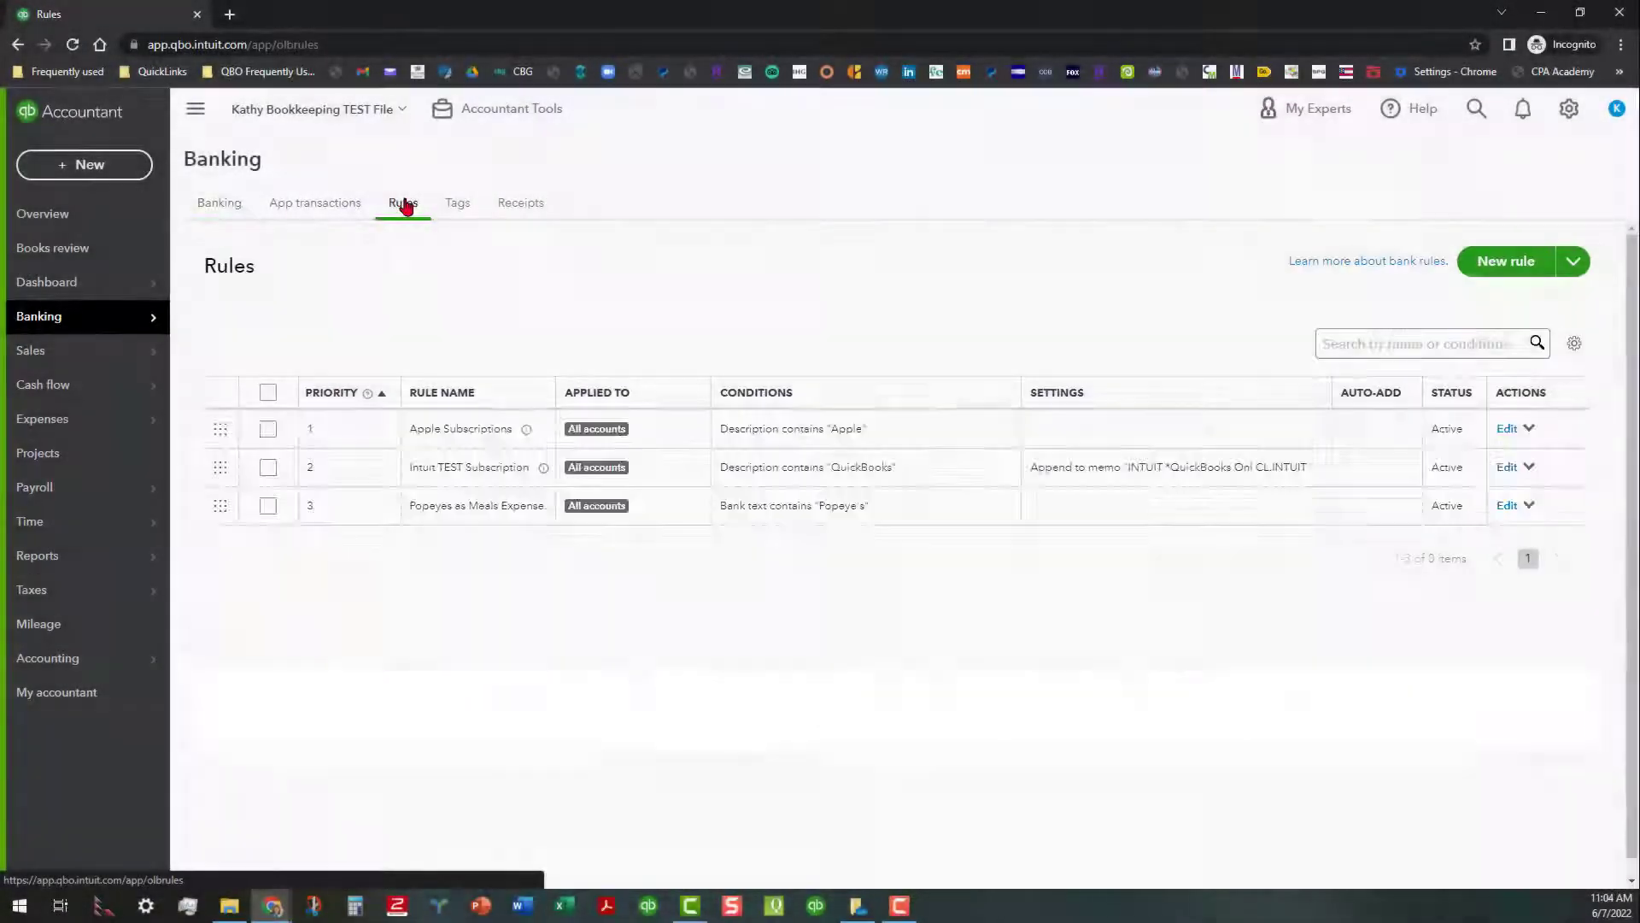
left_click(219, 203)
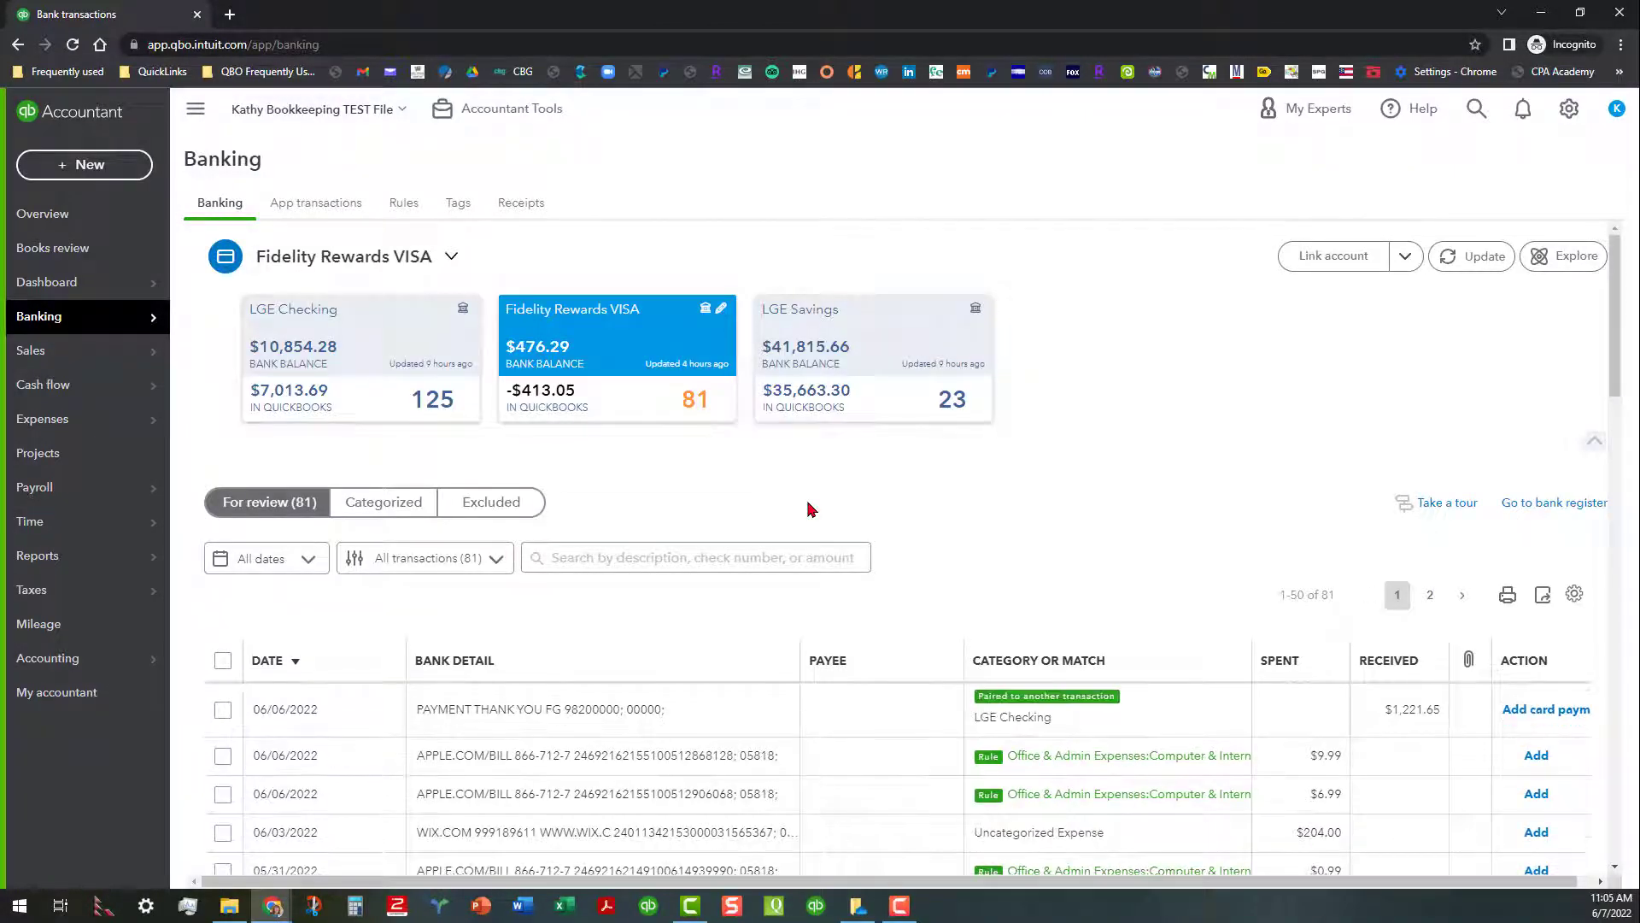
- Sort the review list by Bank Detail ascending and scroll down to the two IKEA charges
scroll(597, 773, "down", 4)
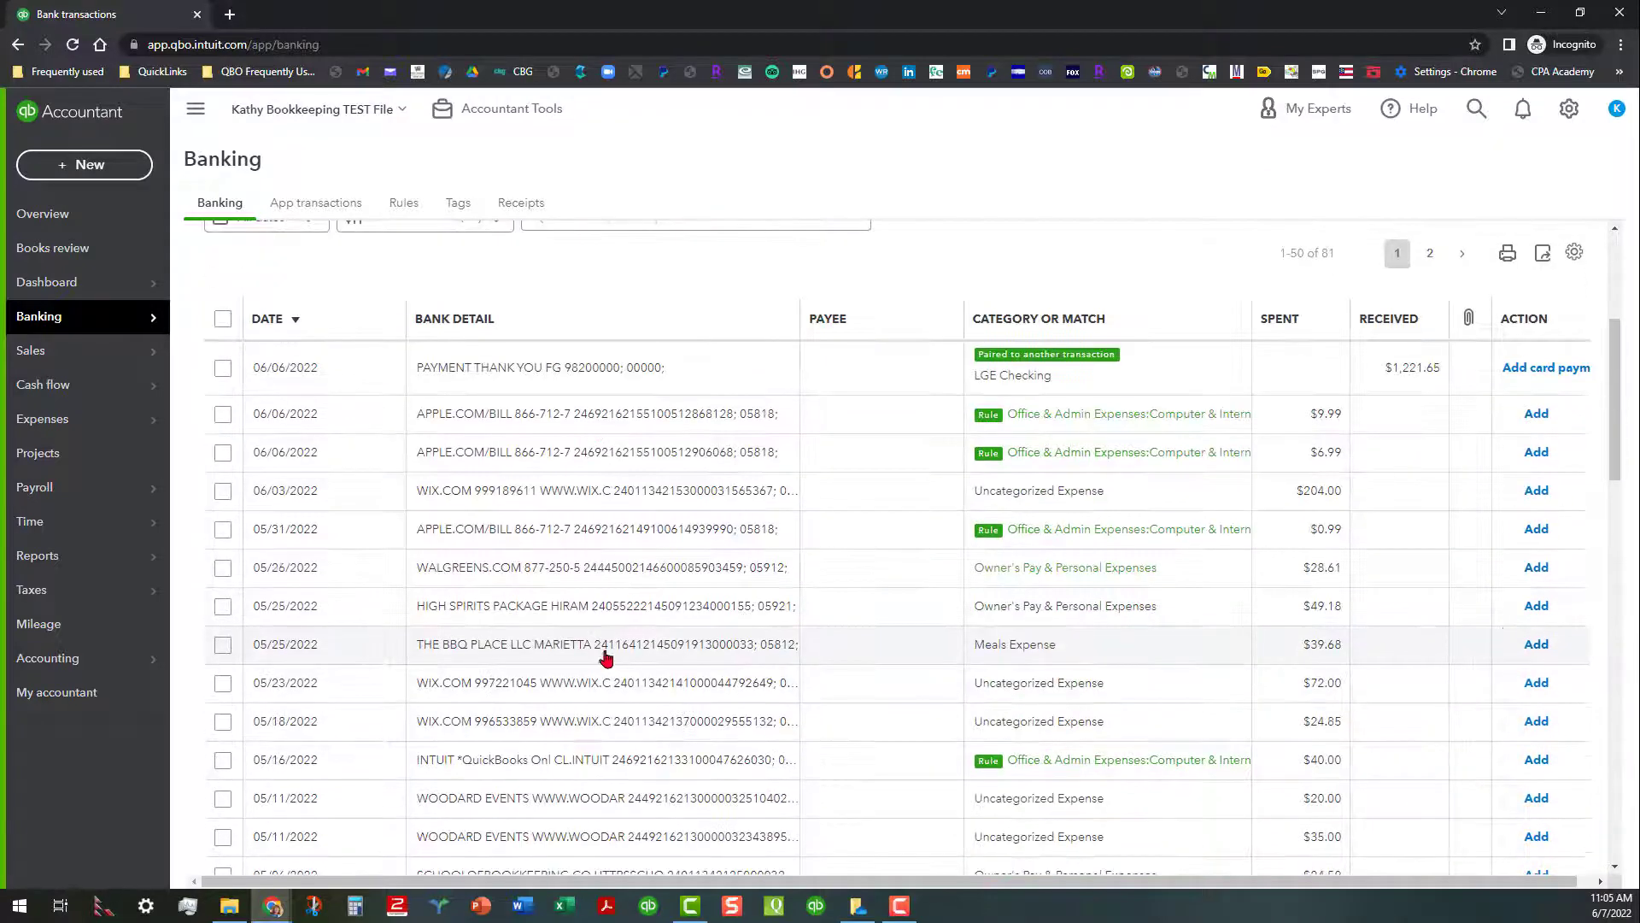
scroll(598, 660, "down", 1)
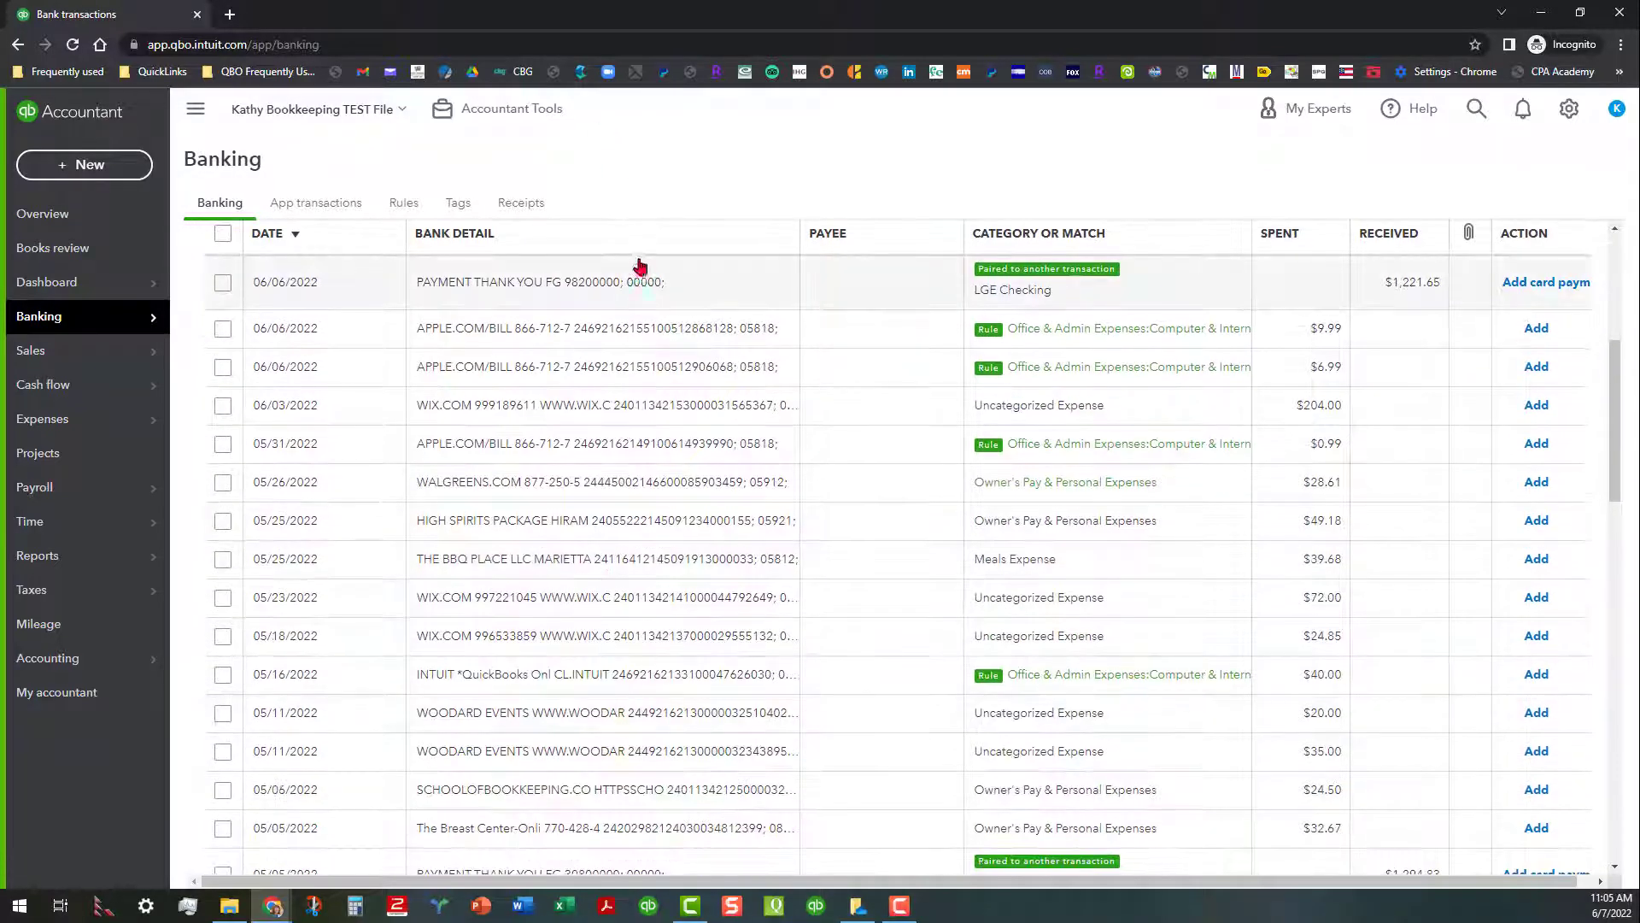
scroll(656, 282, "up", 1)
left_click(644, 322)
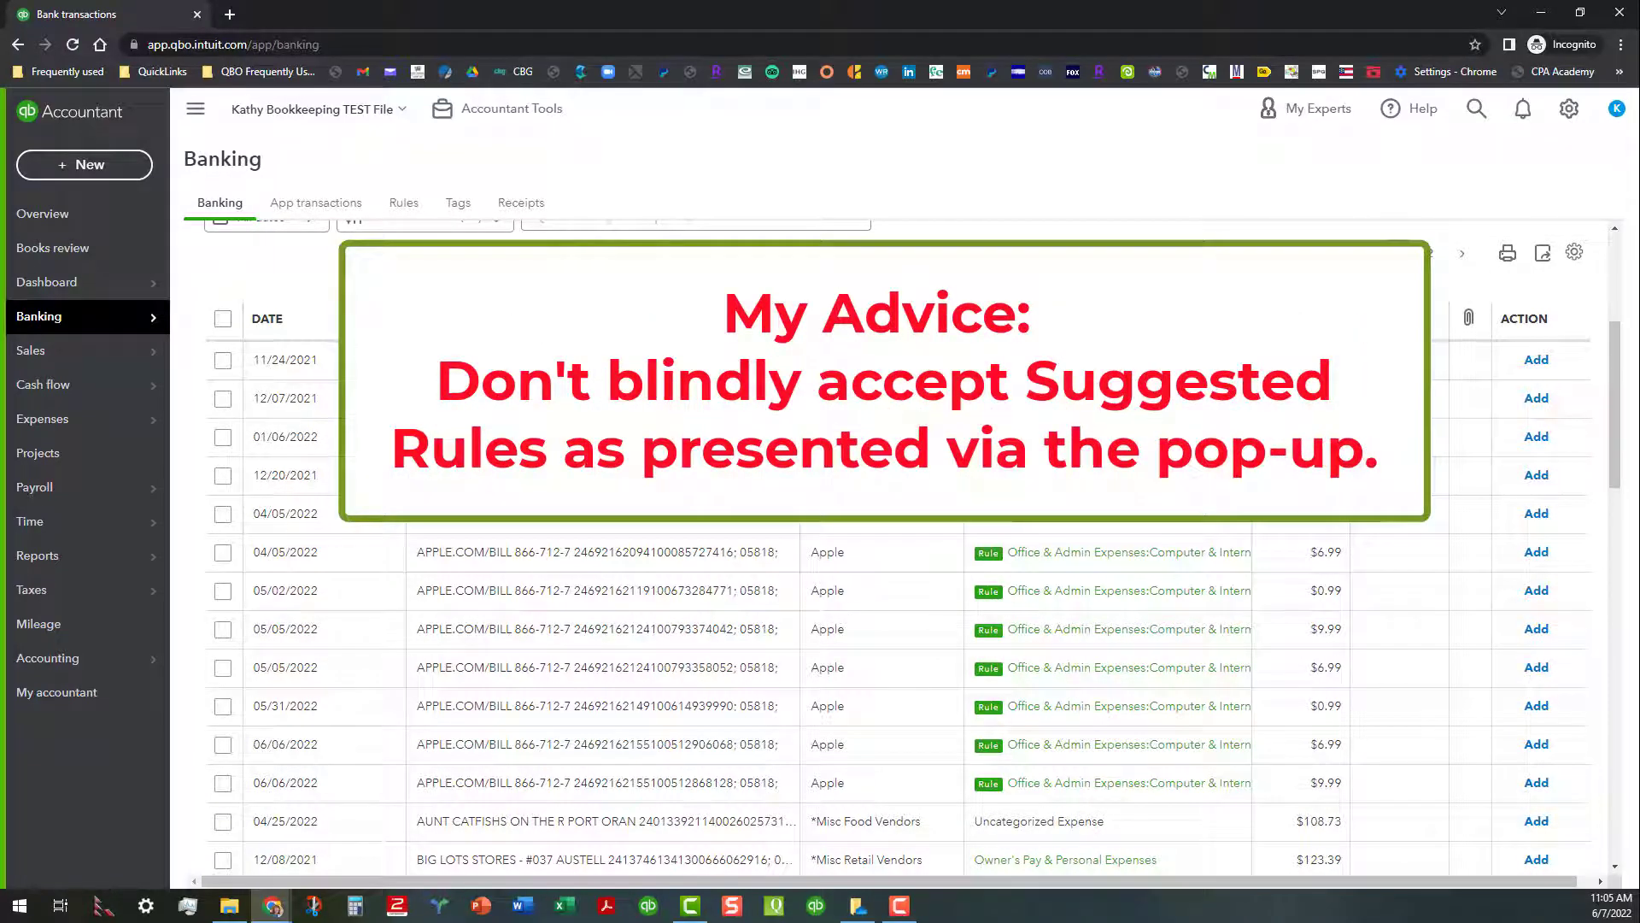
scroll(636, 572, "down", 3)
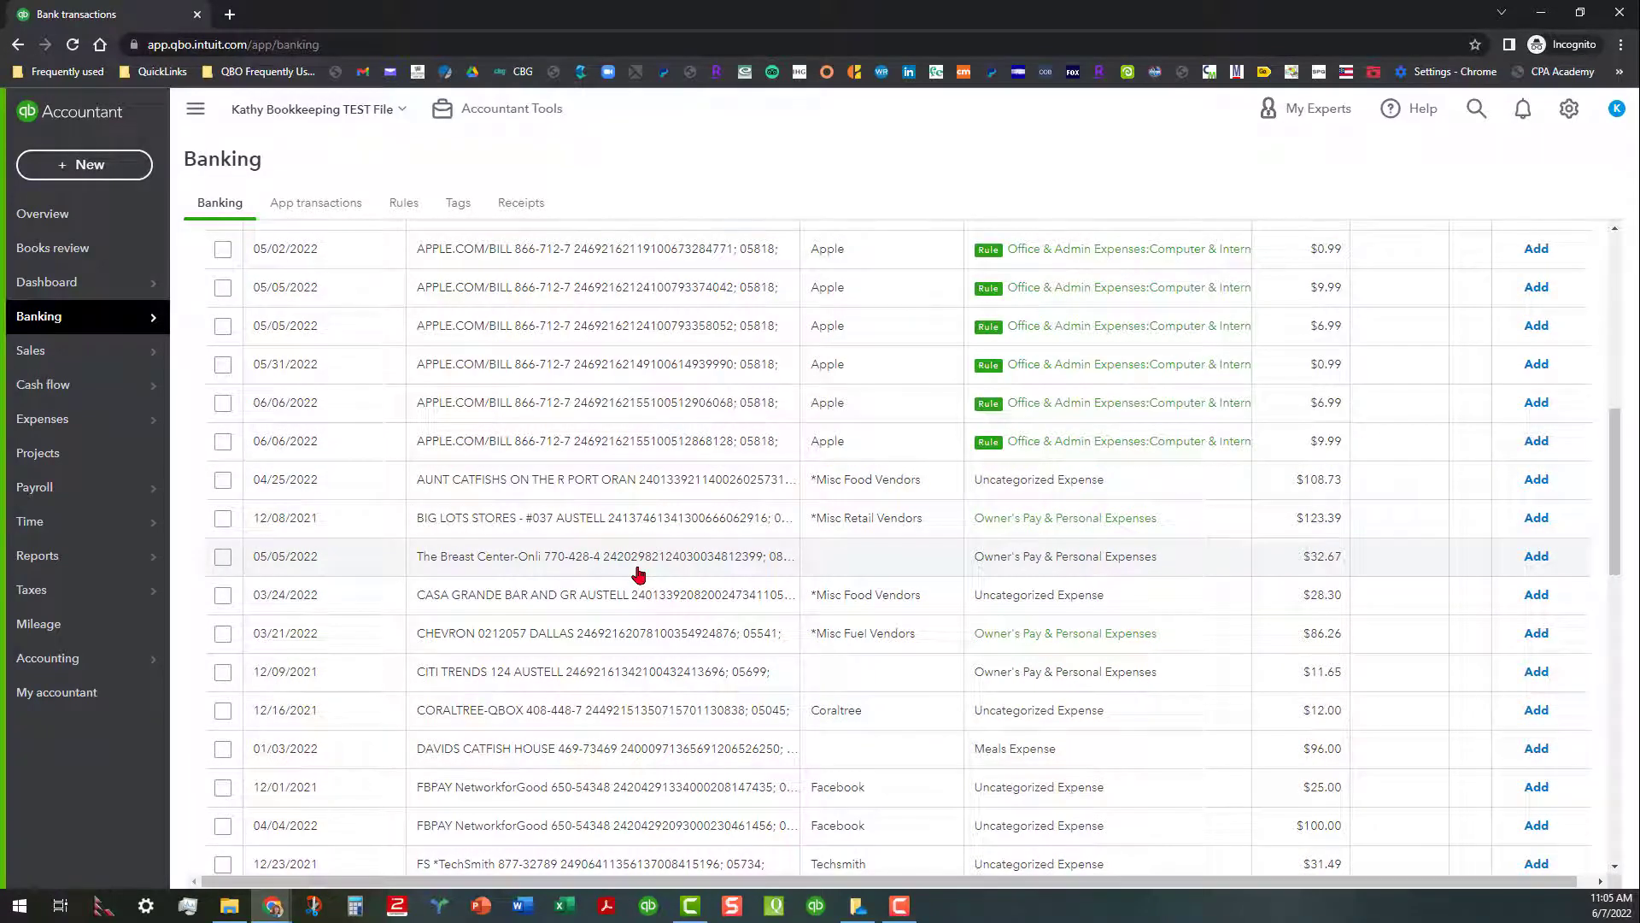
scroll(607, 718, "down", 1)
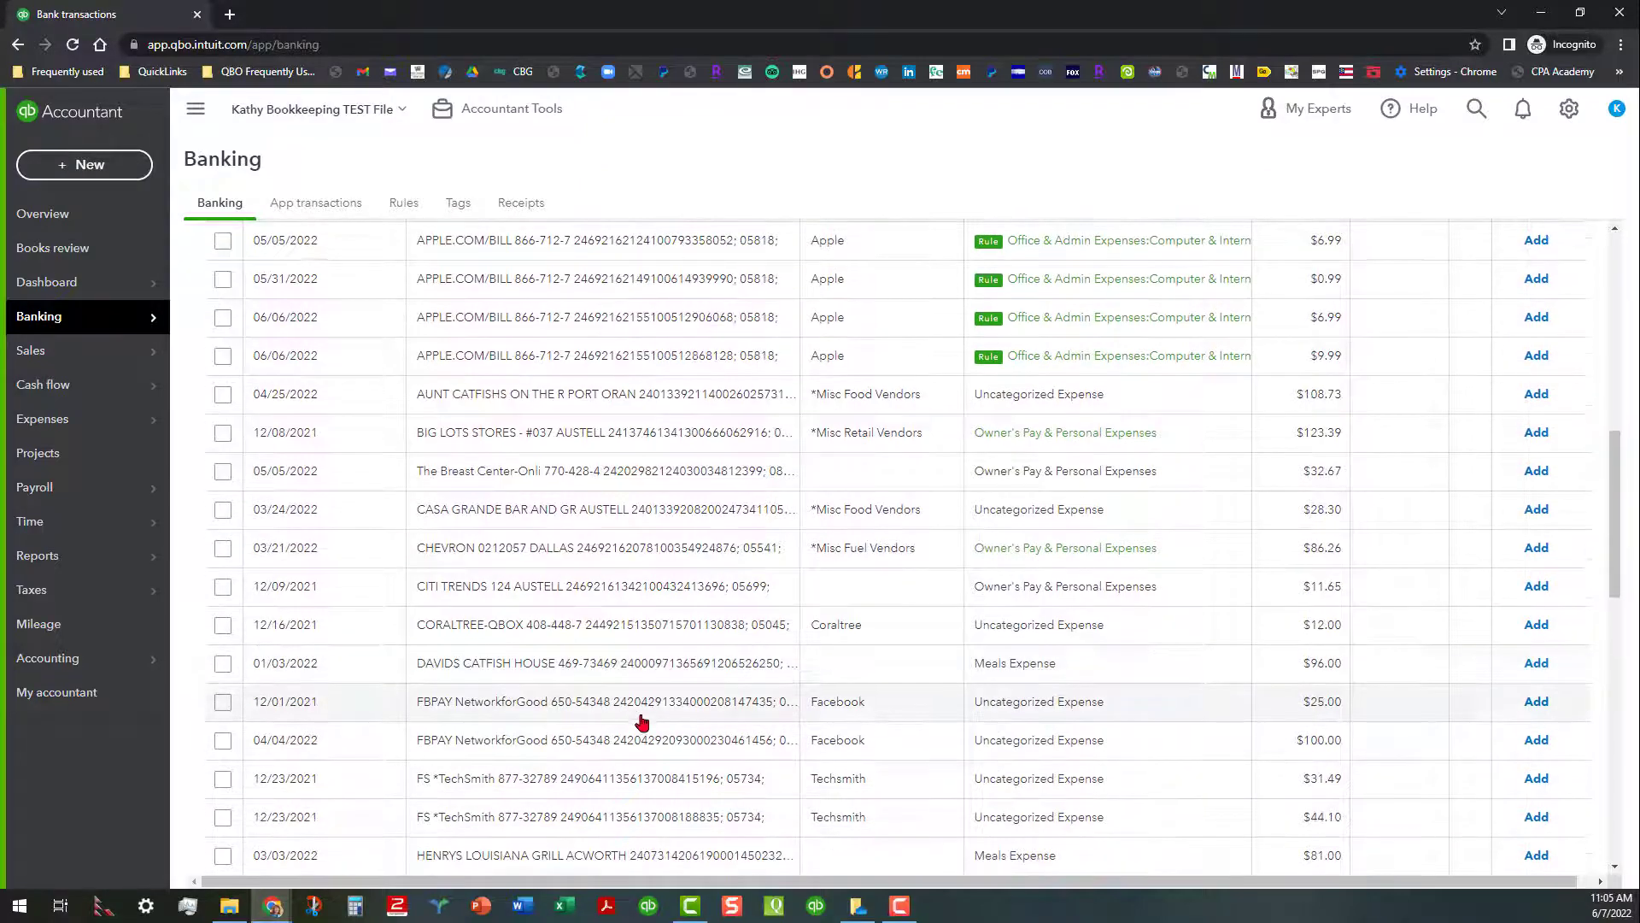
scroll(644, 692, "down", 2)
scroll(644, 683, "down", 1)
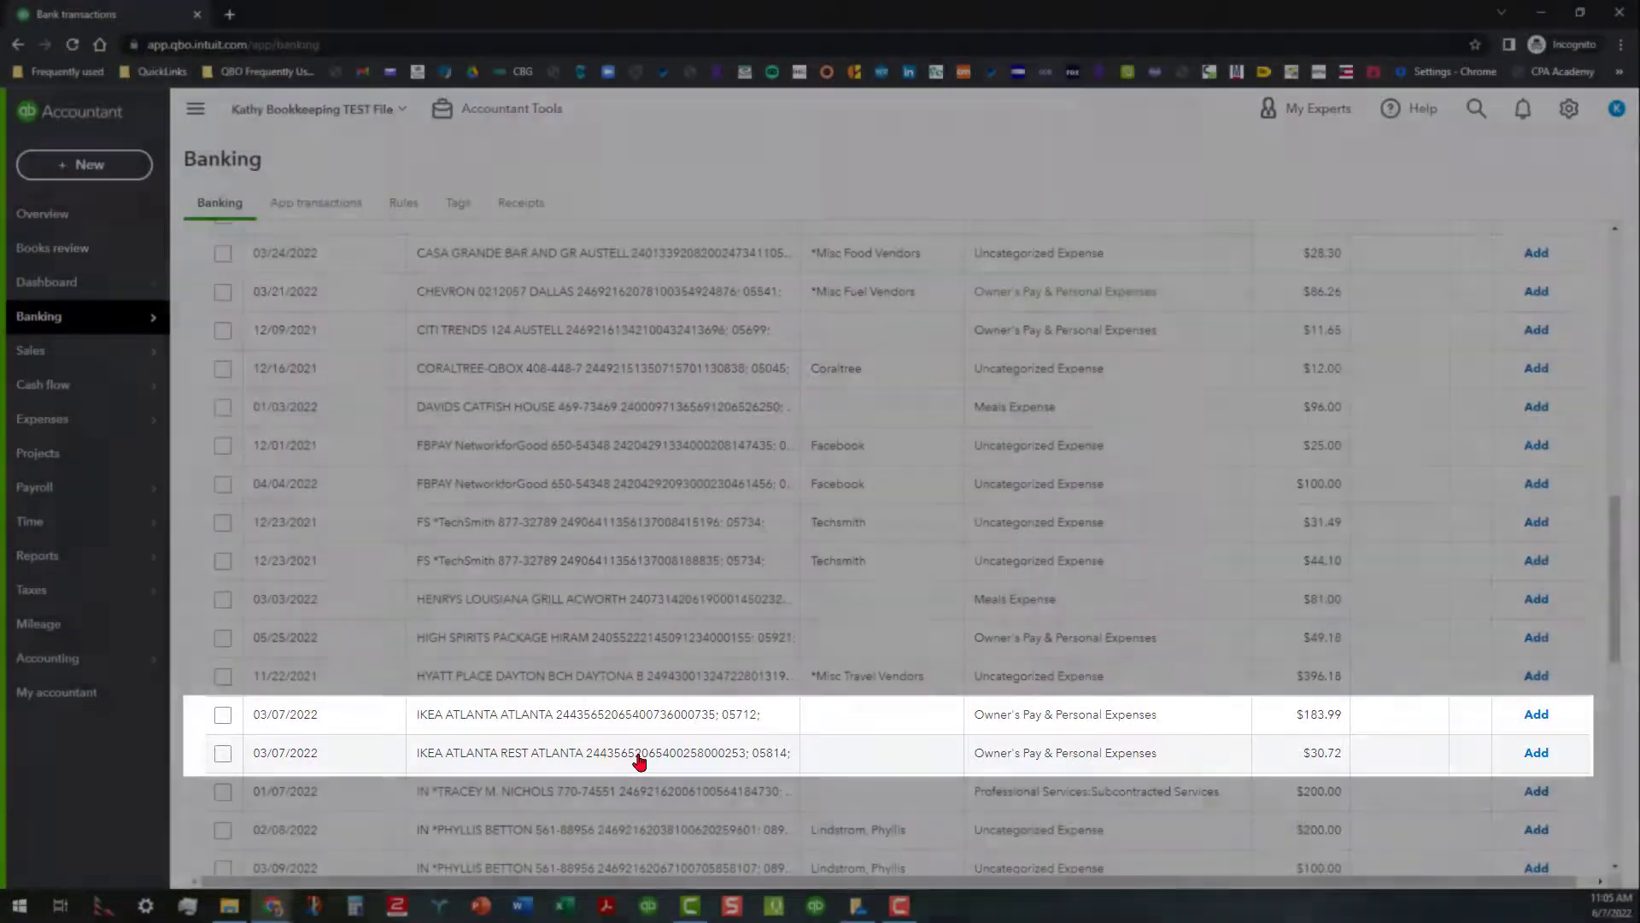
- Create a new vendor IKEA as payee on the $30.72 IKEA Atlanta Rest charge
left_click(639, 758)
scroll(657, 782, "down", 2)
left_click(444, 716)
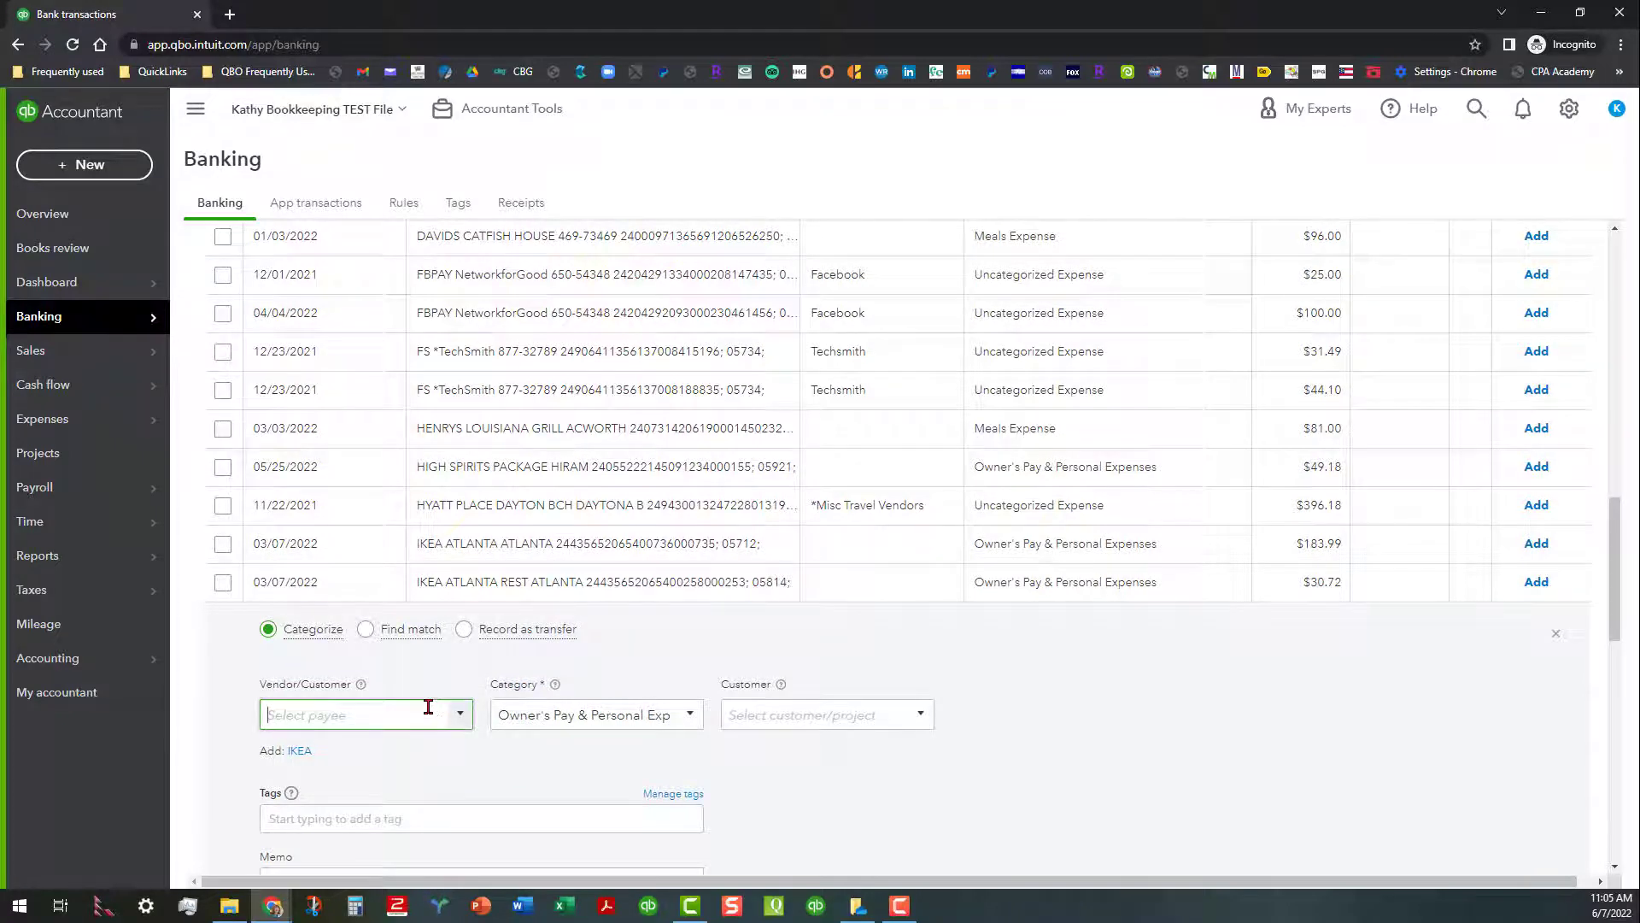
left_click(428, 706)
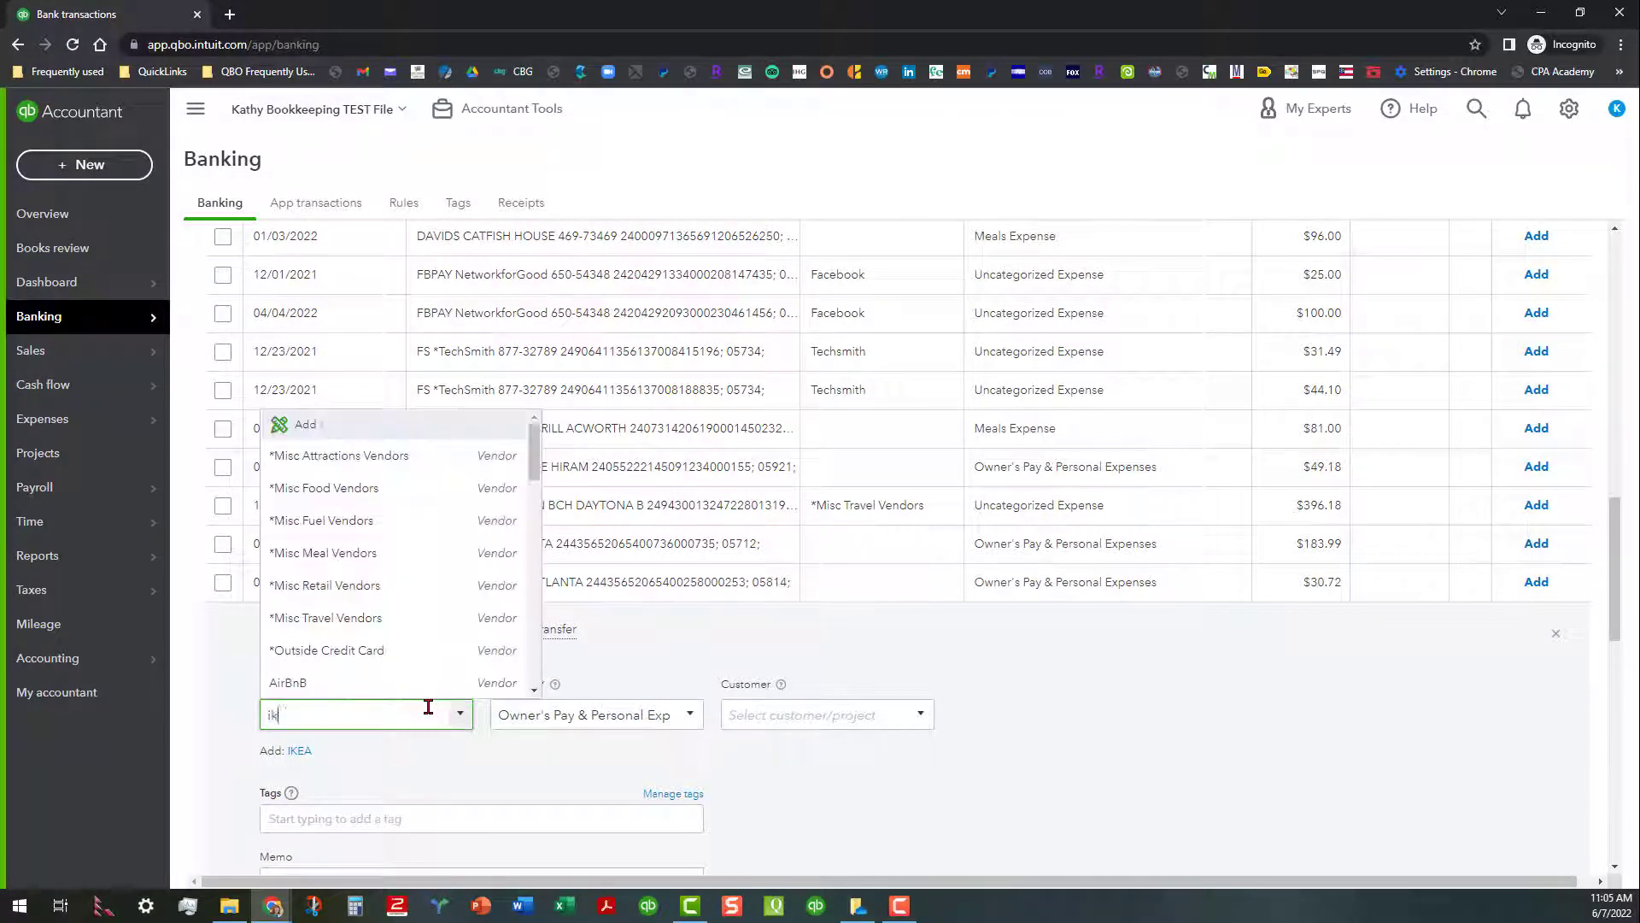
left_click(300, 752)
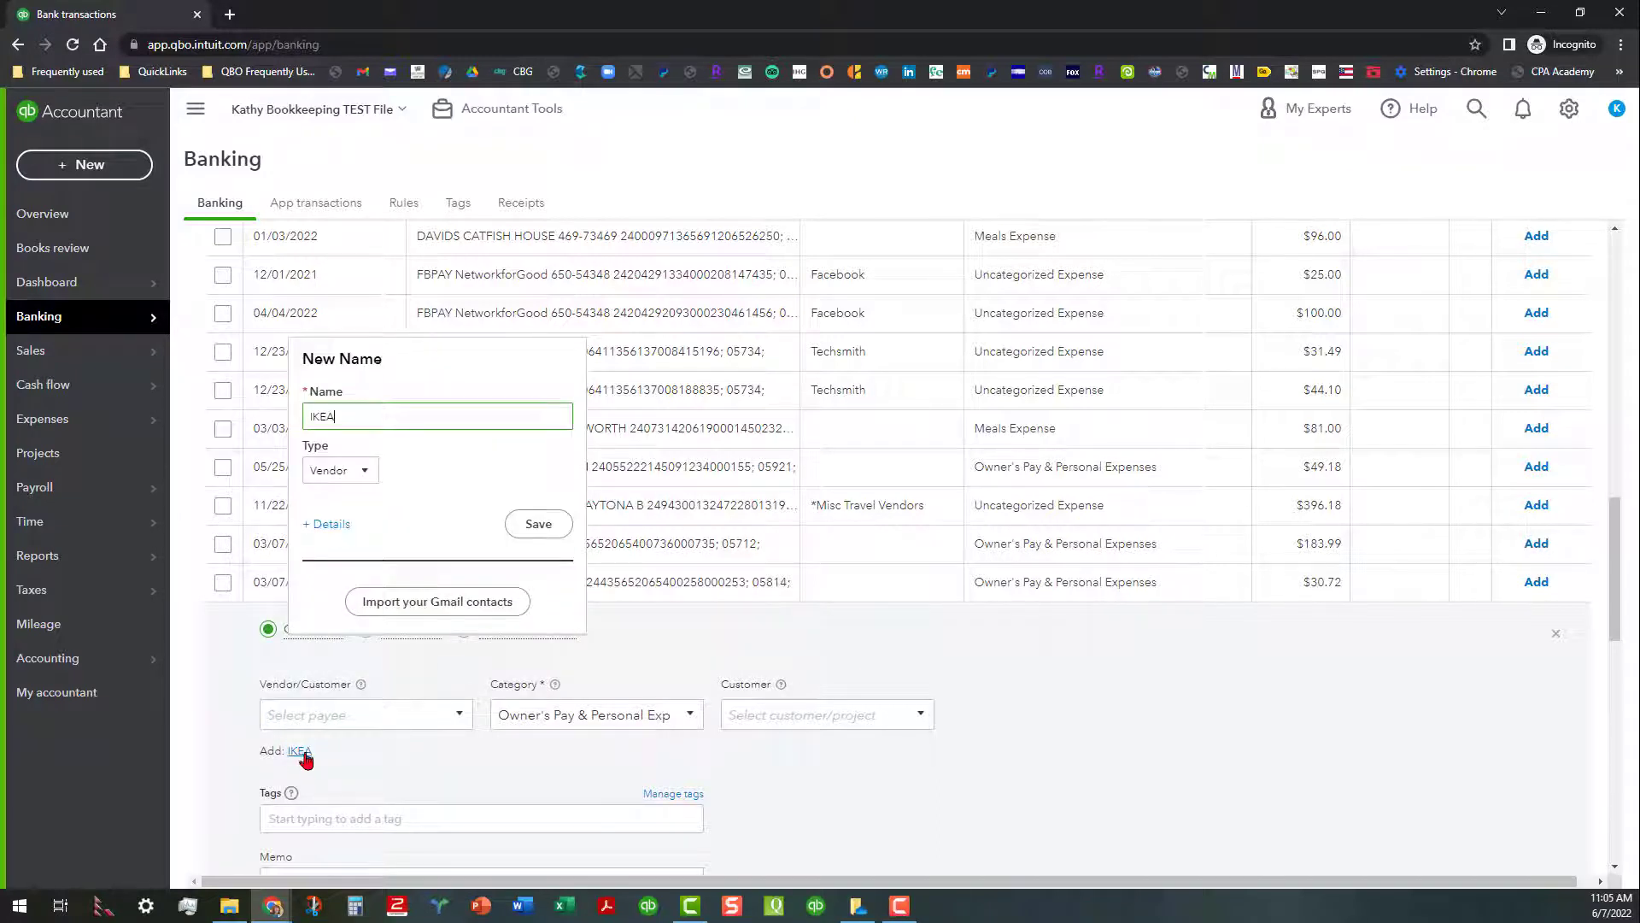
left_click(539, 524)
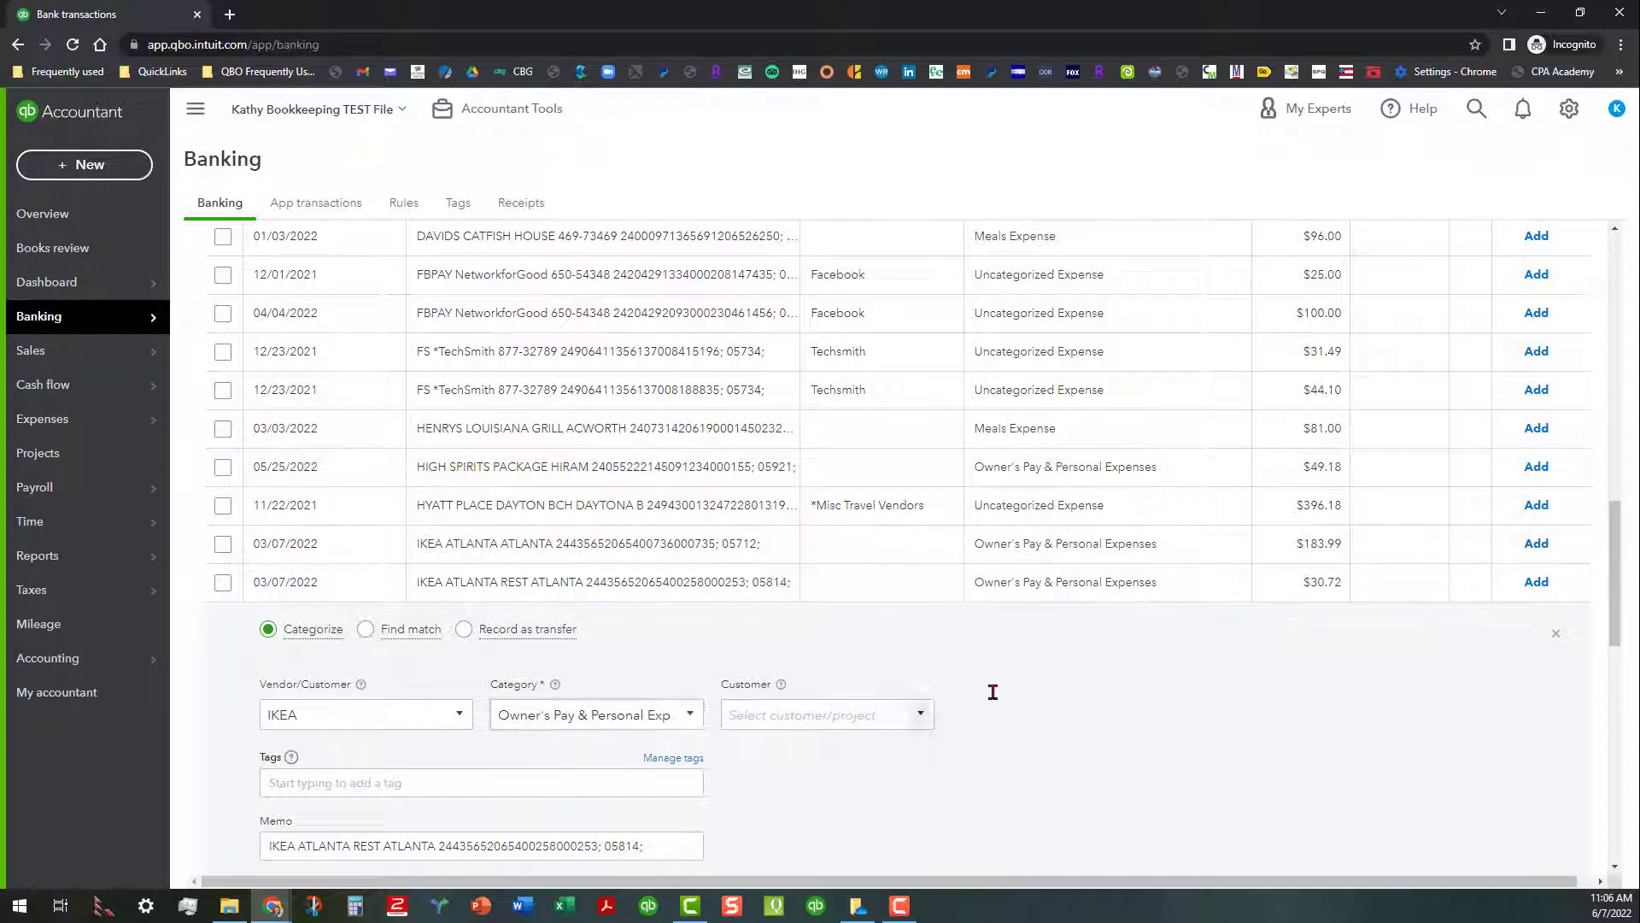
- Add the $30.72 IKEA charge as Owner's Pay & Personal Expenses
scroll(1055, 679, "down", 2)
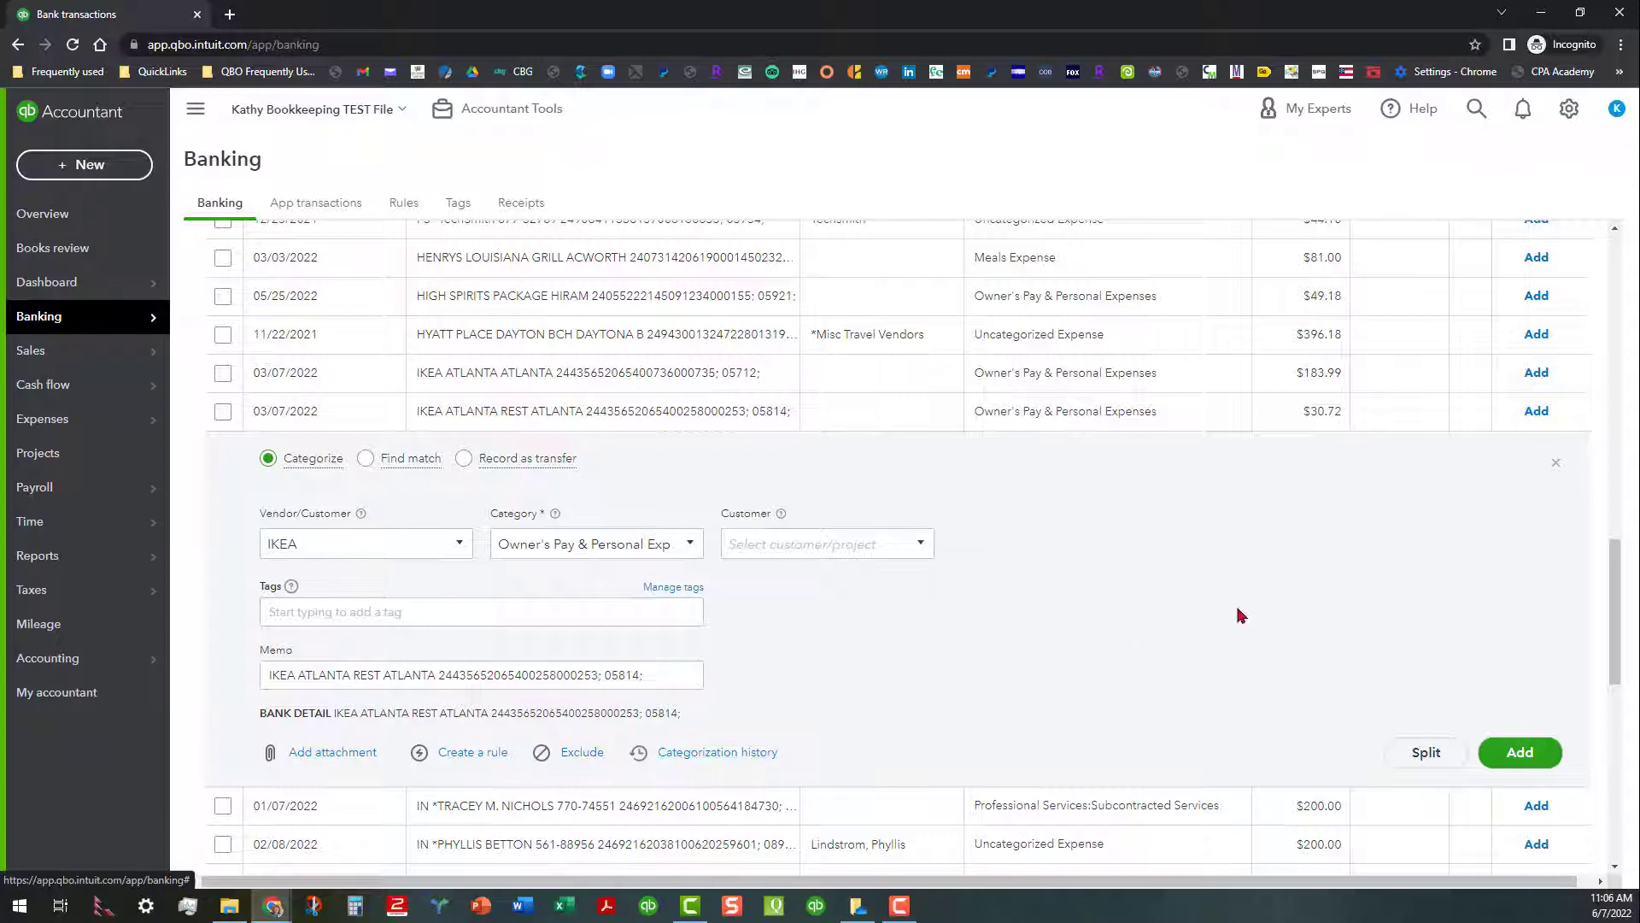
left_click(1538, 756)
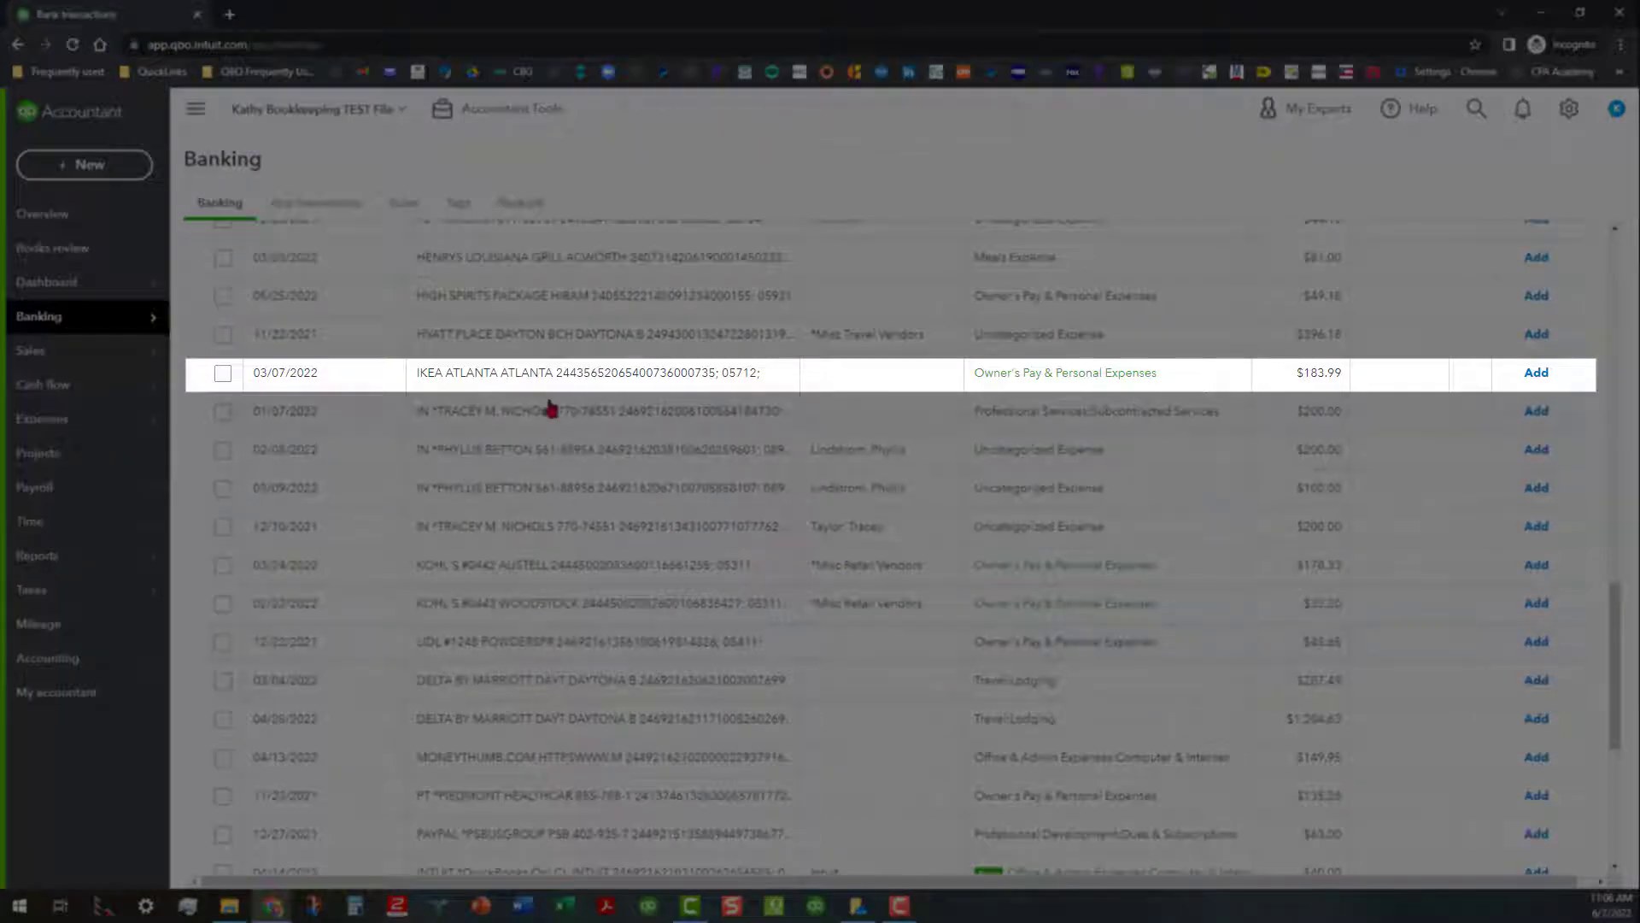
left_click(556, 379)
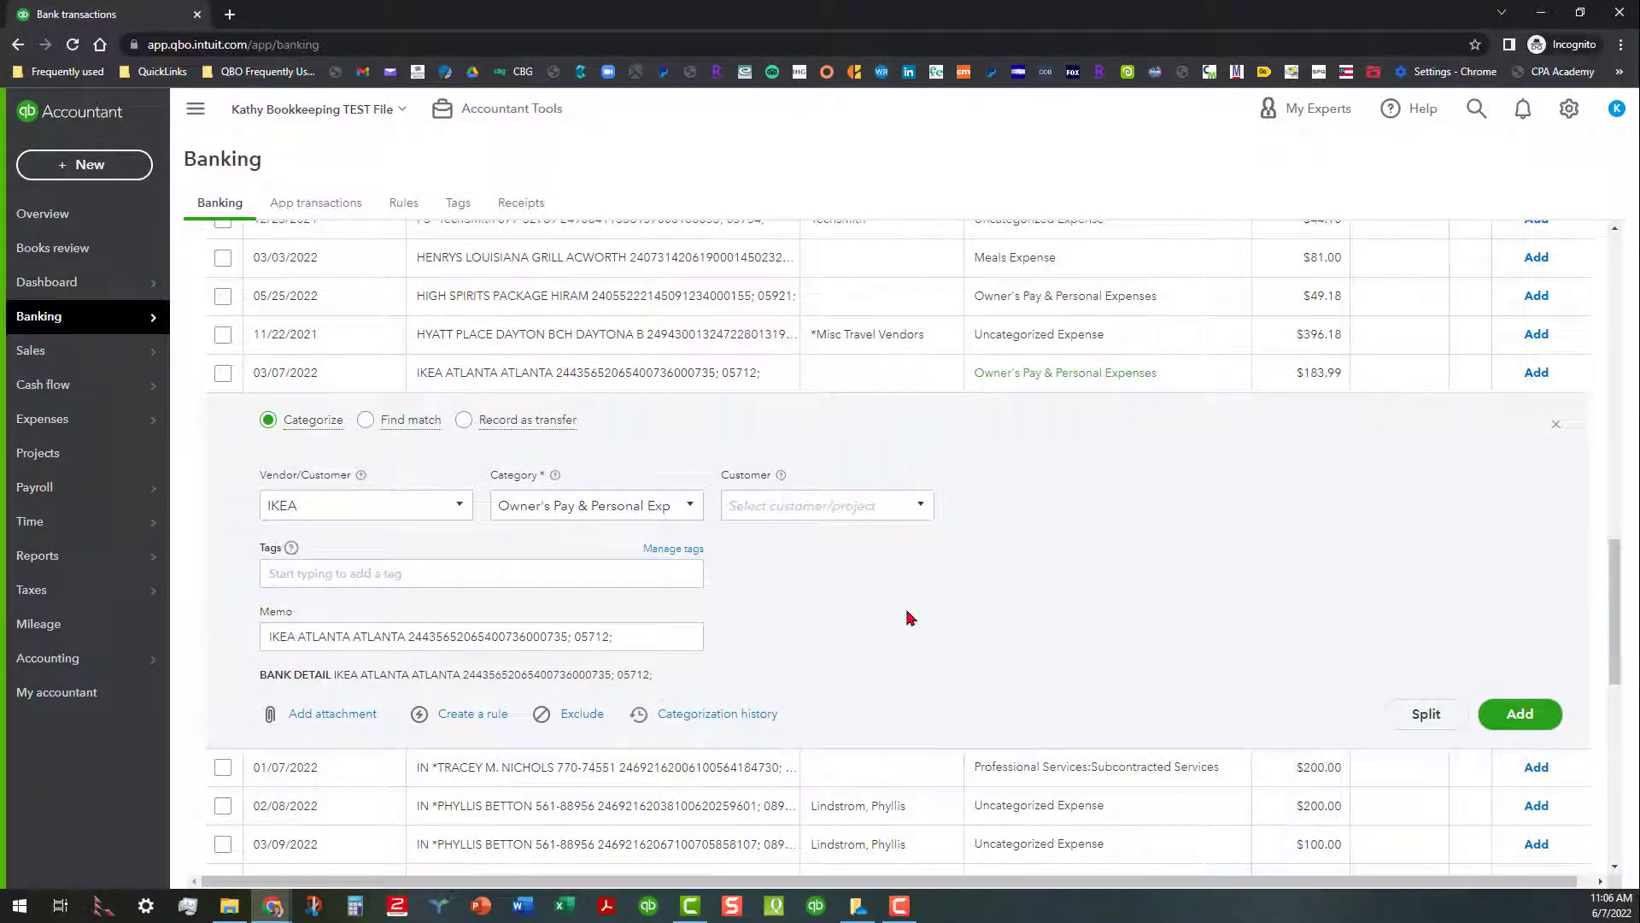
left_click(1521, 714)
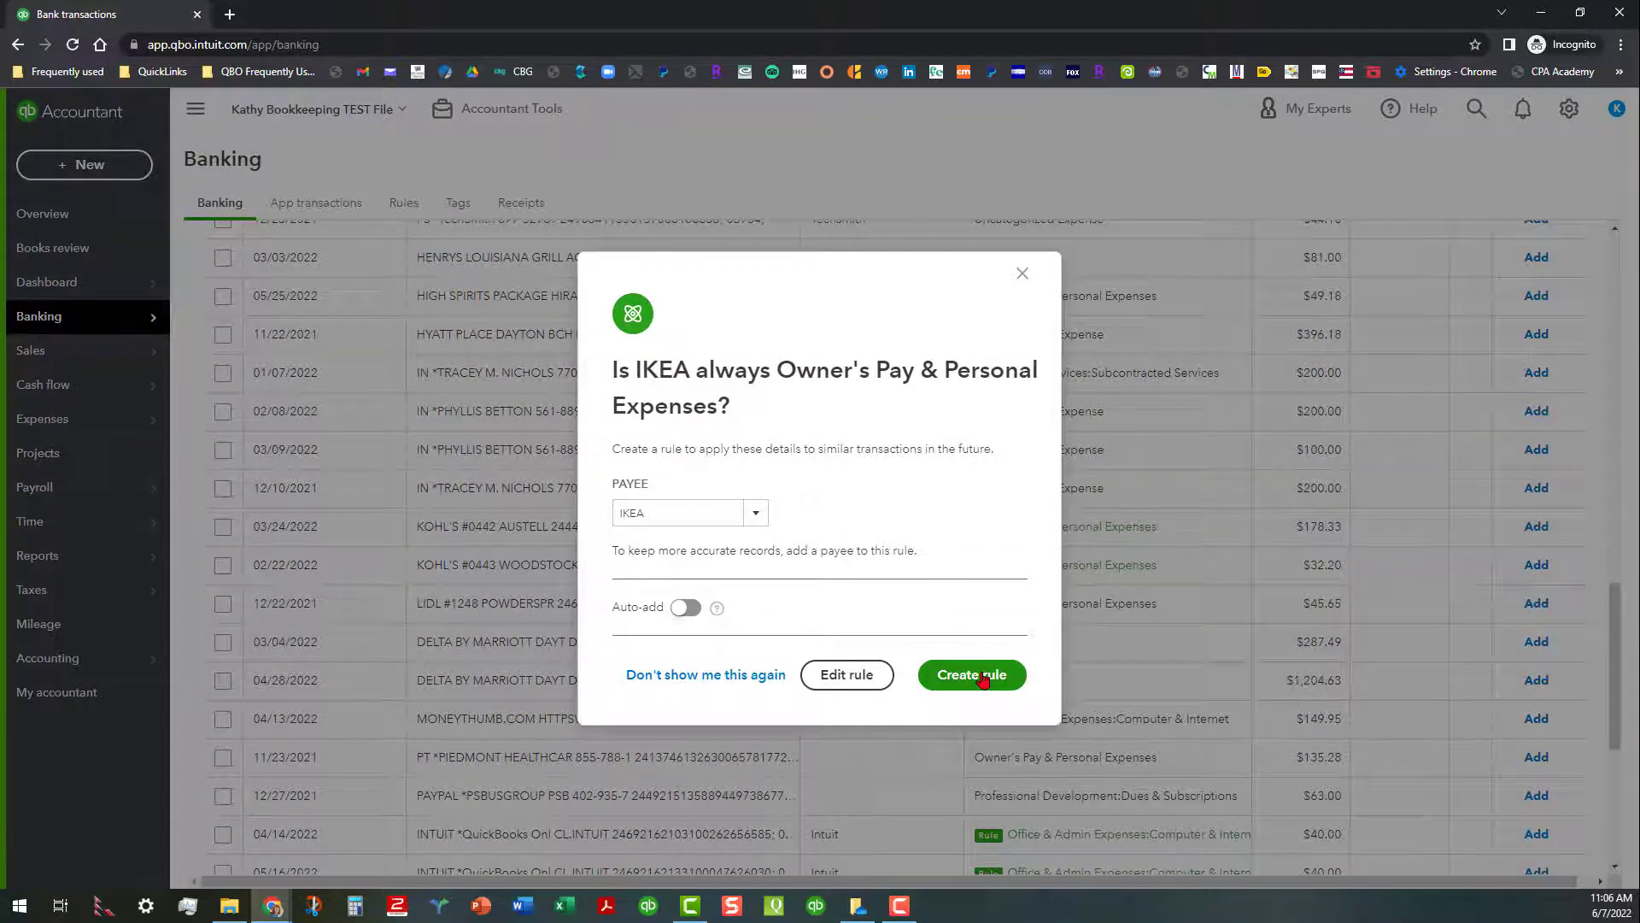
left_click(982, 677)
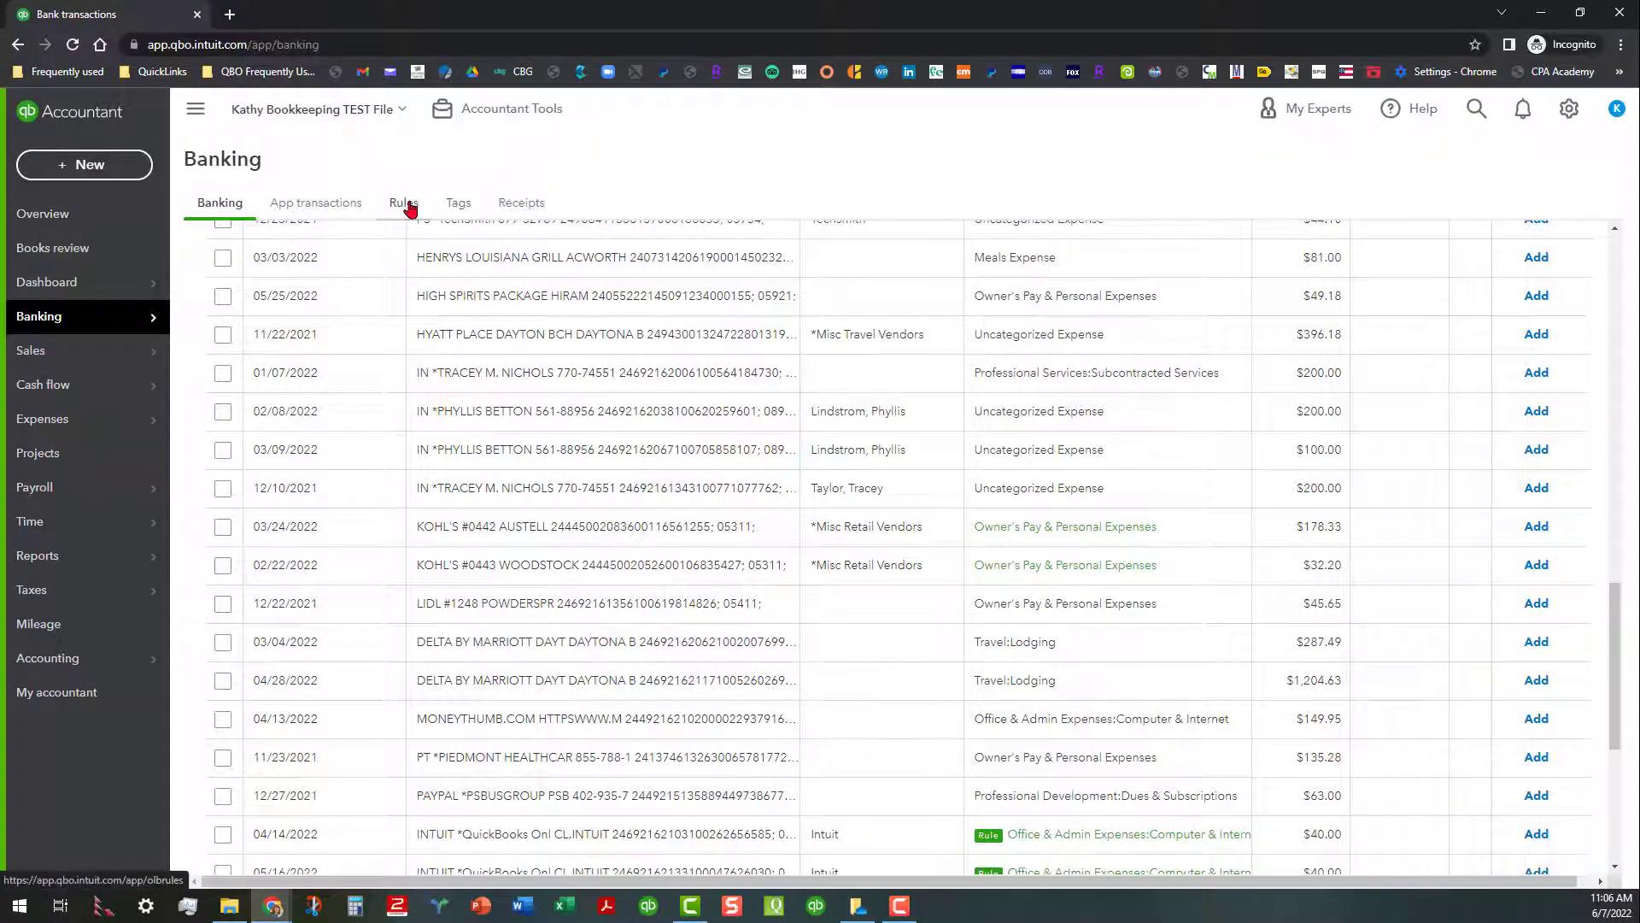
left_click(413, 207)
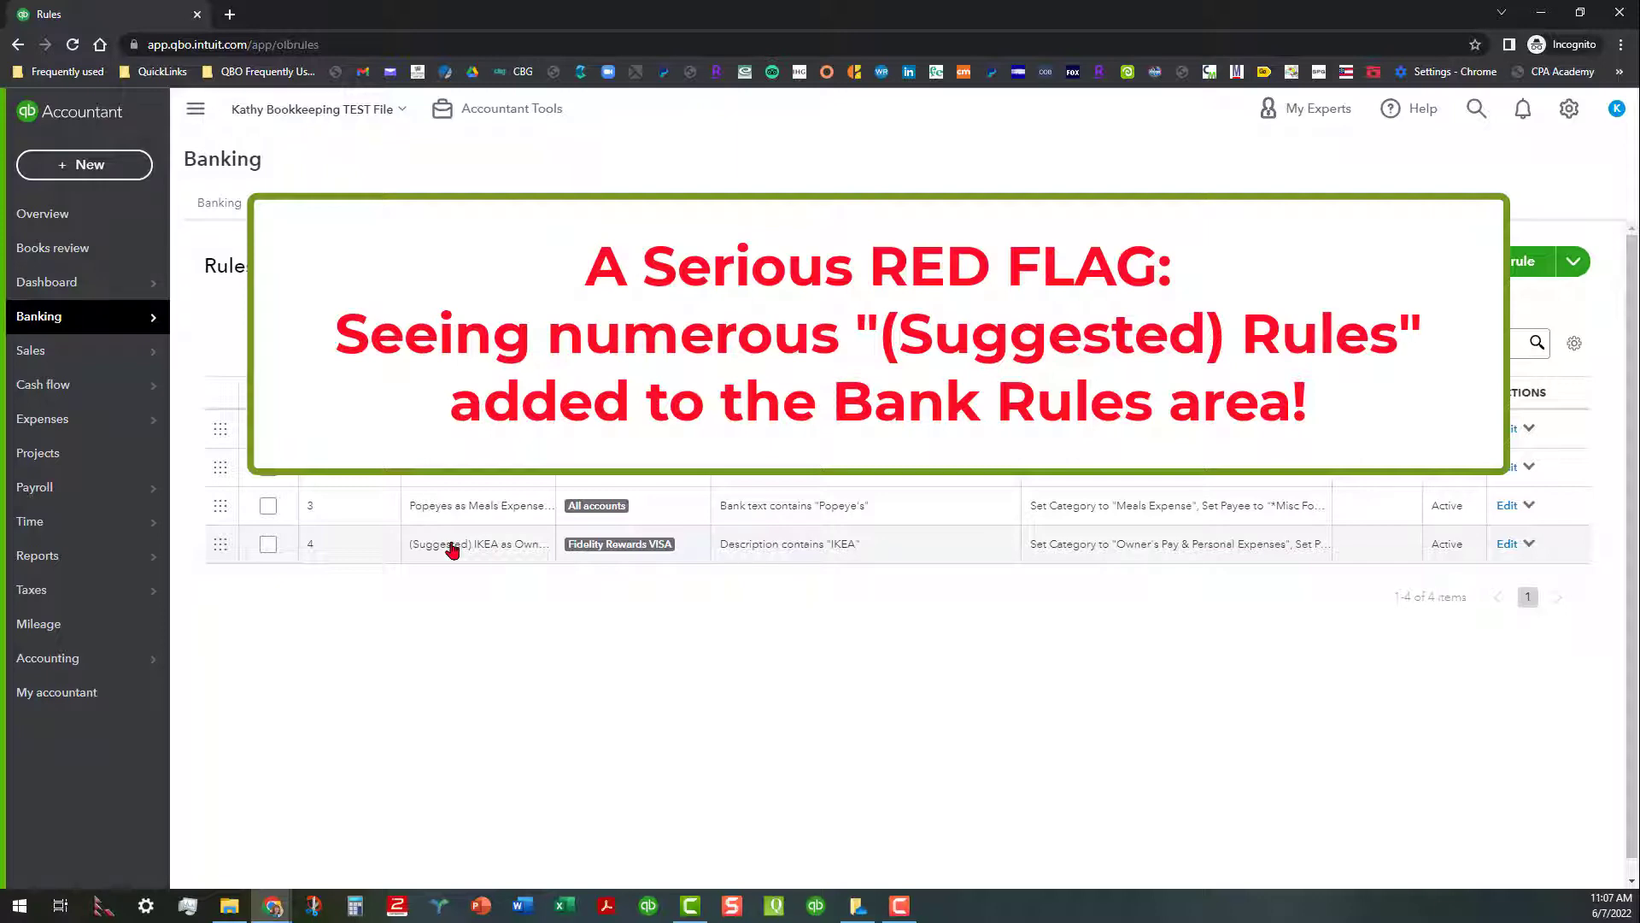
left_click(220, 206)
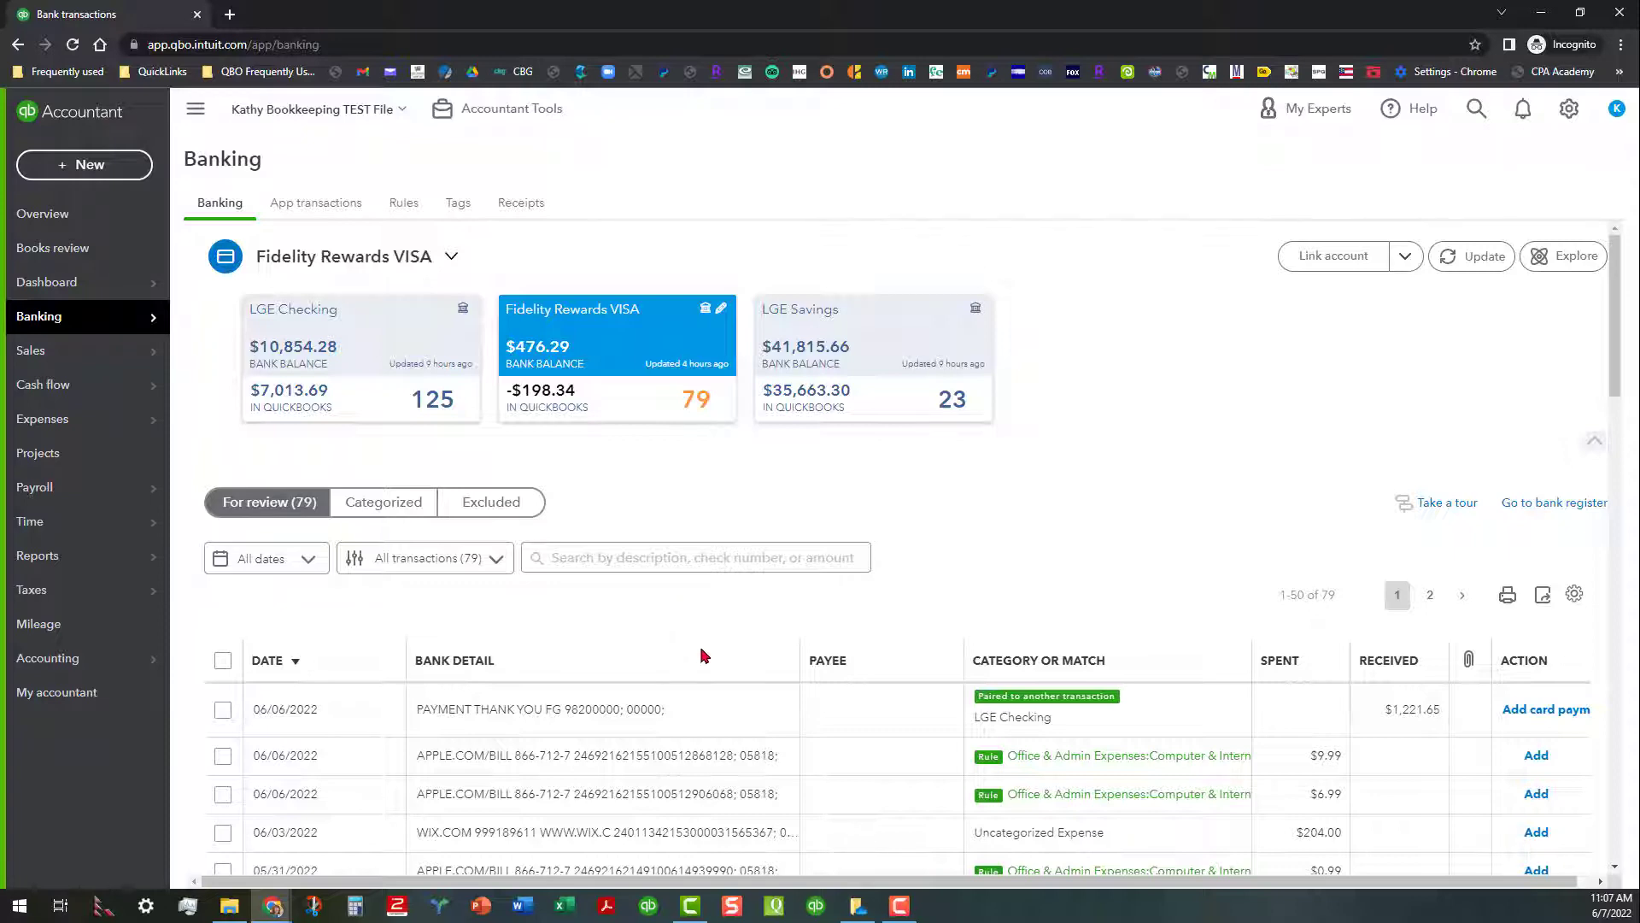
scroll(710, 714, "down", 1)
scroll(697, 633, "down", 2)
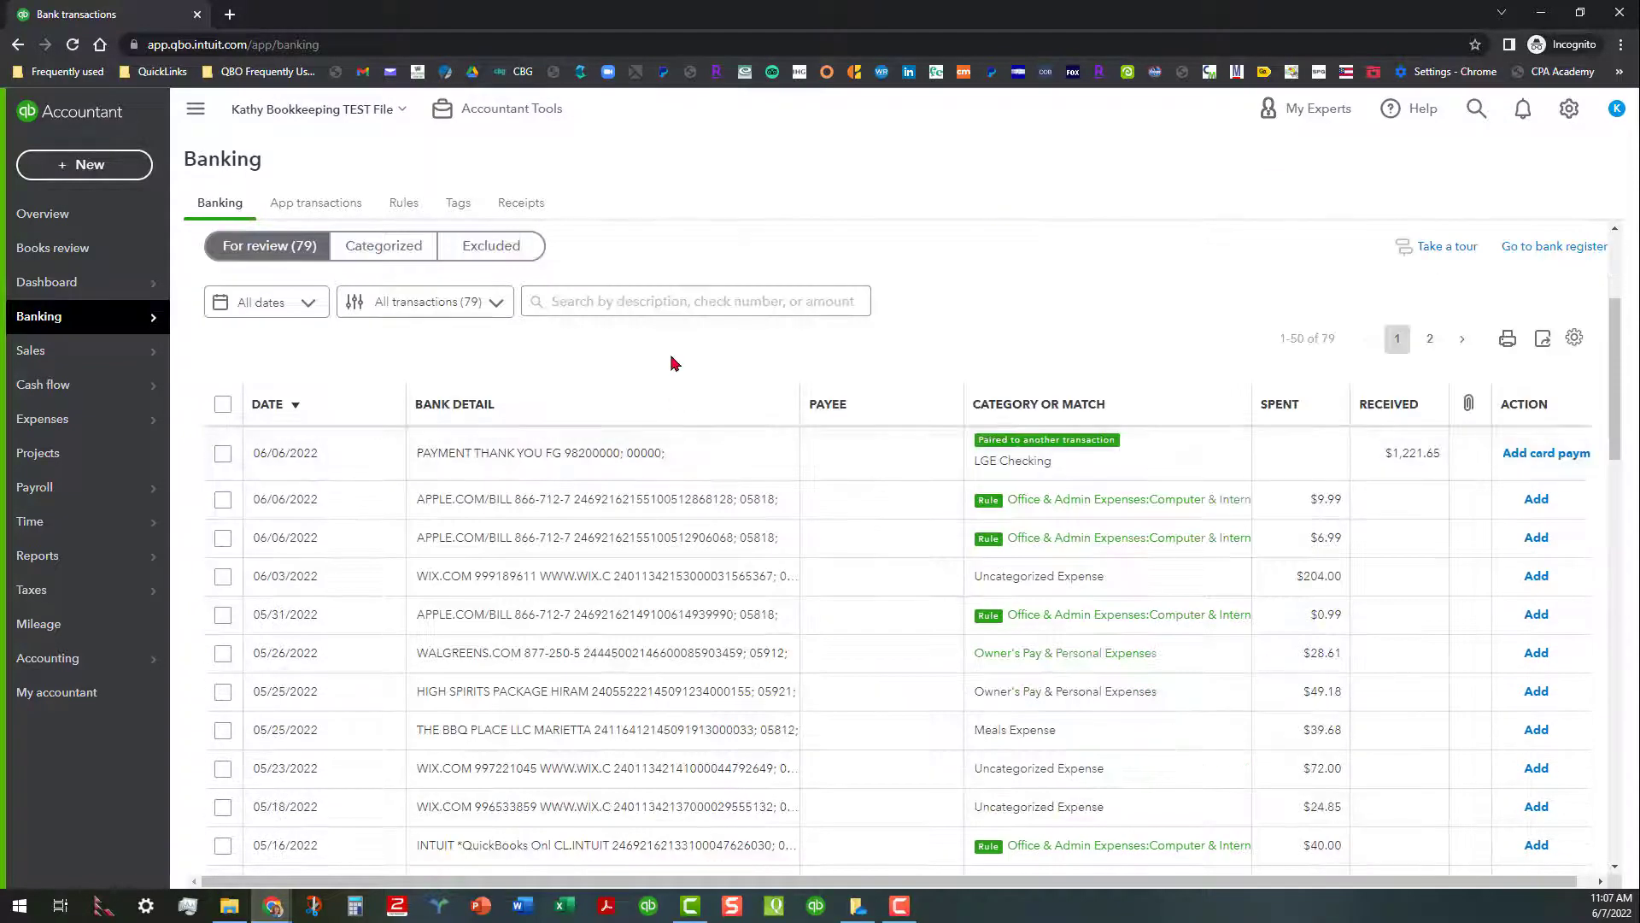
scroll(654, 410, "up", 1)
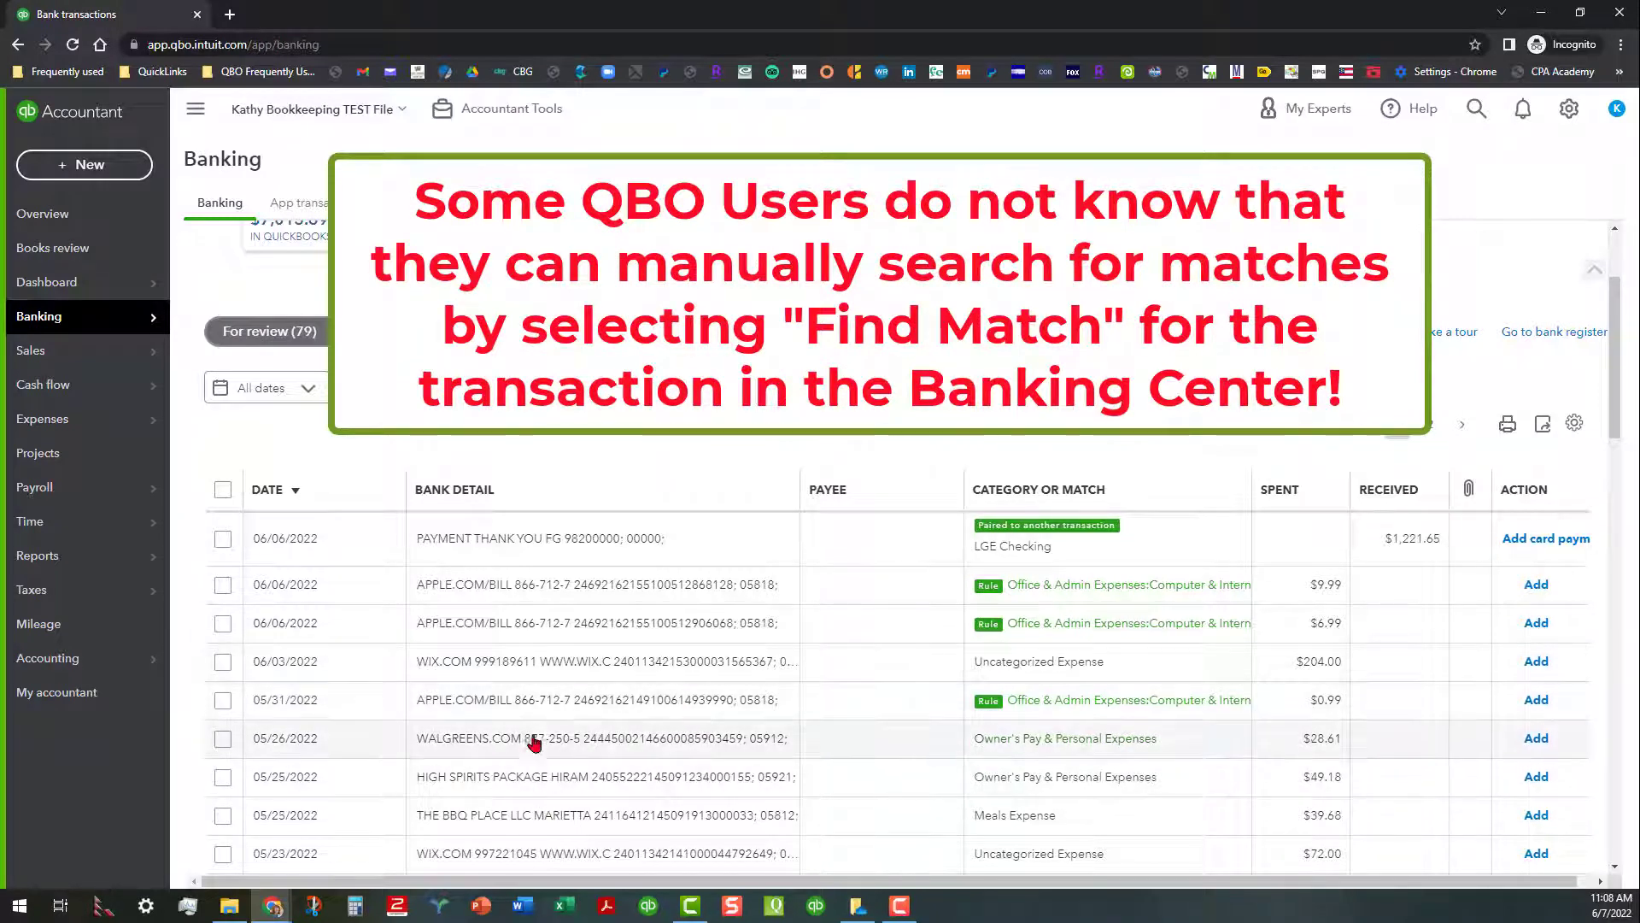
scroll(539, 740, "down", 1)
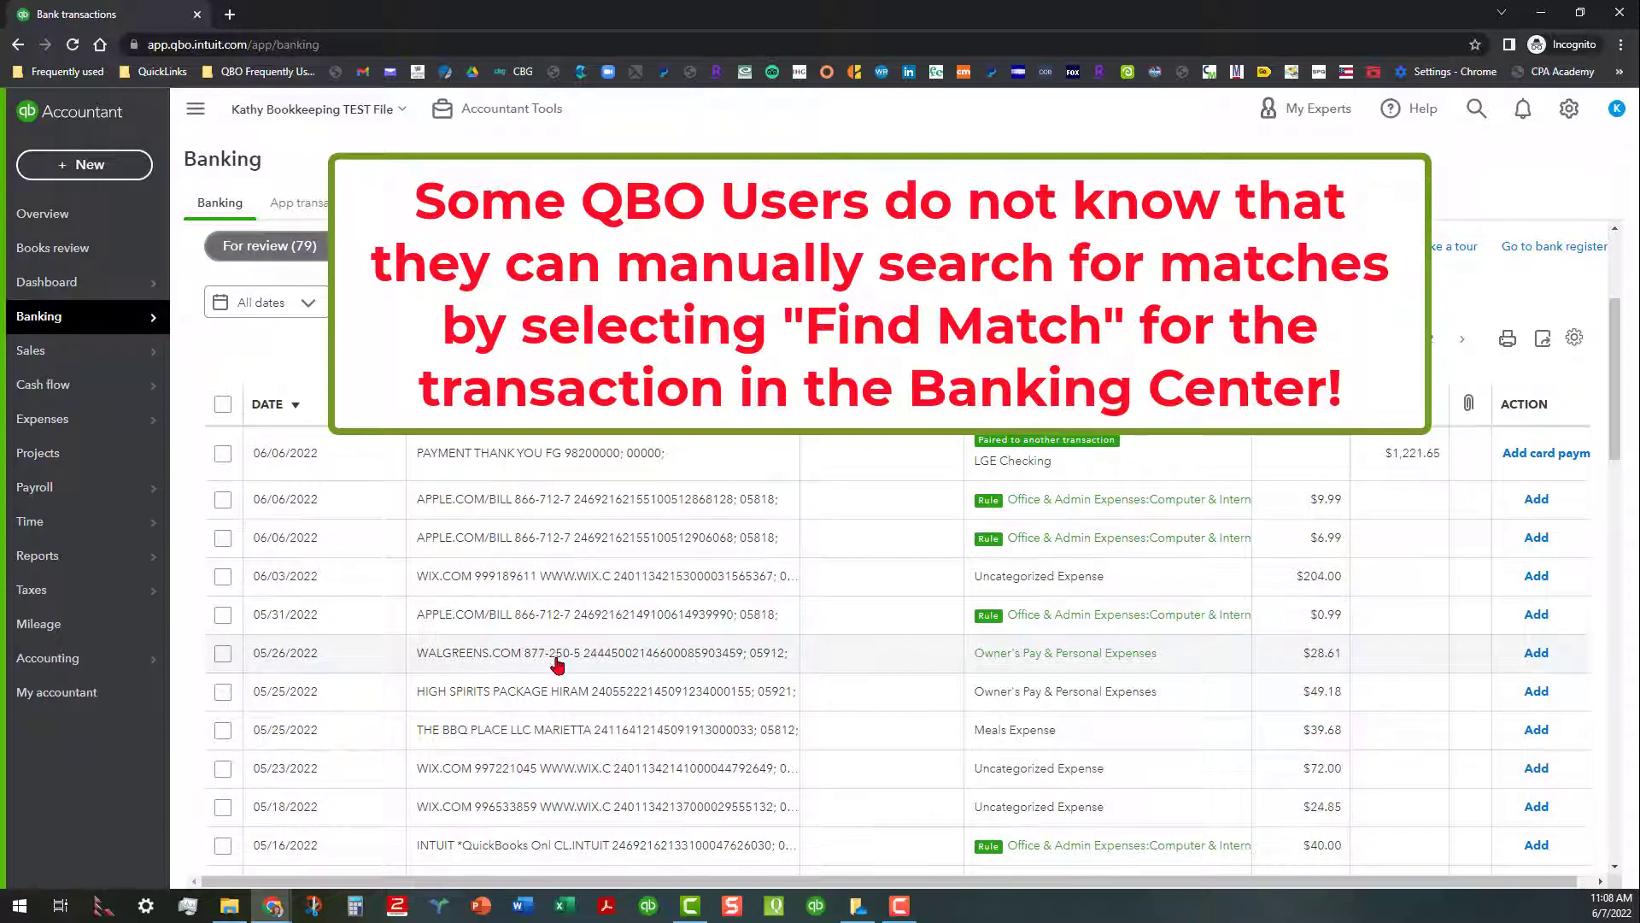
left_click(555, 657)
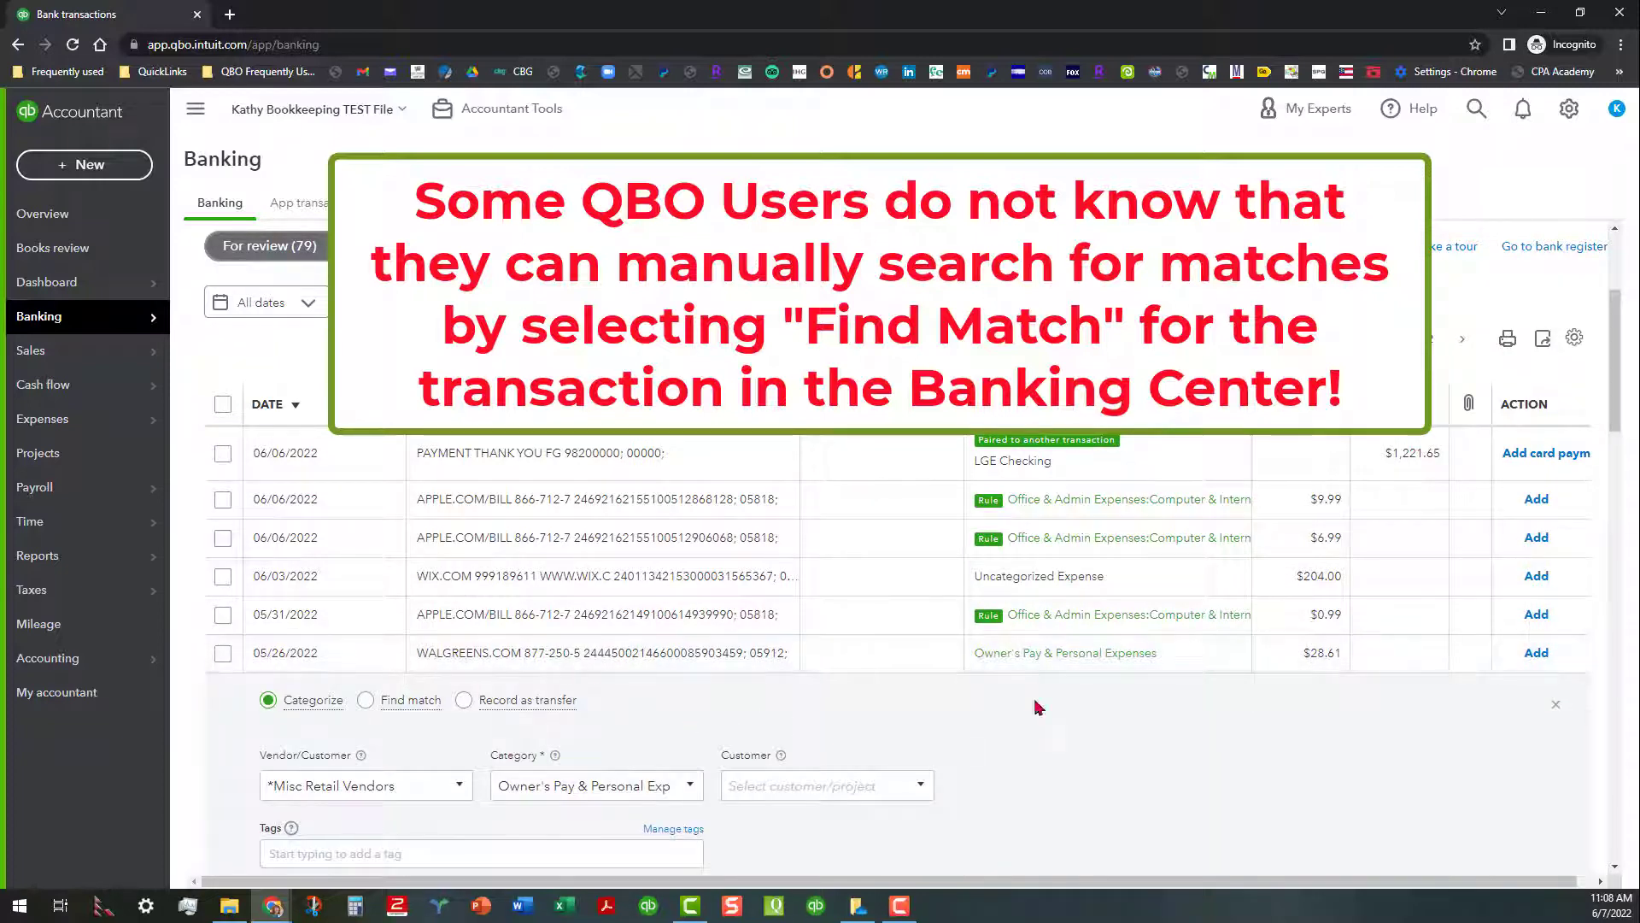
scroll(1059, 705, "down", 1)
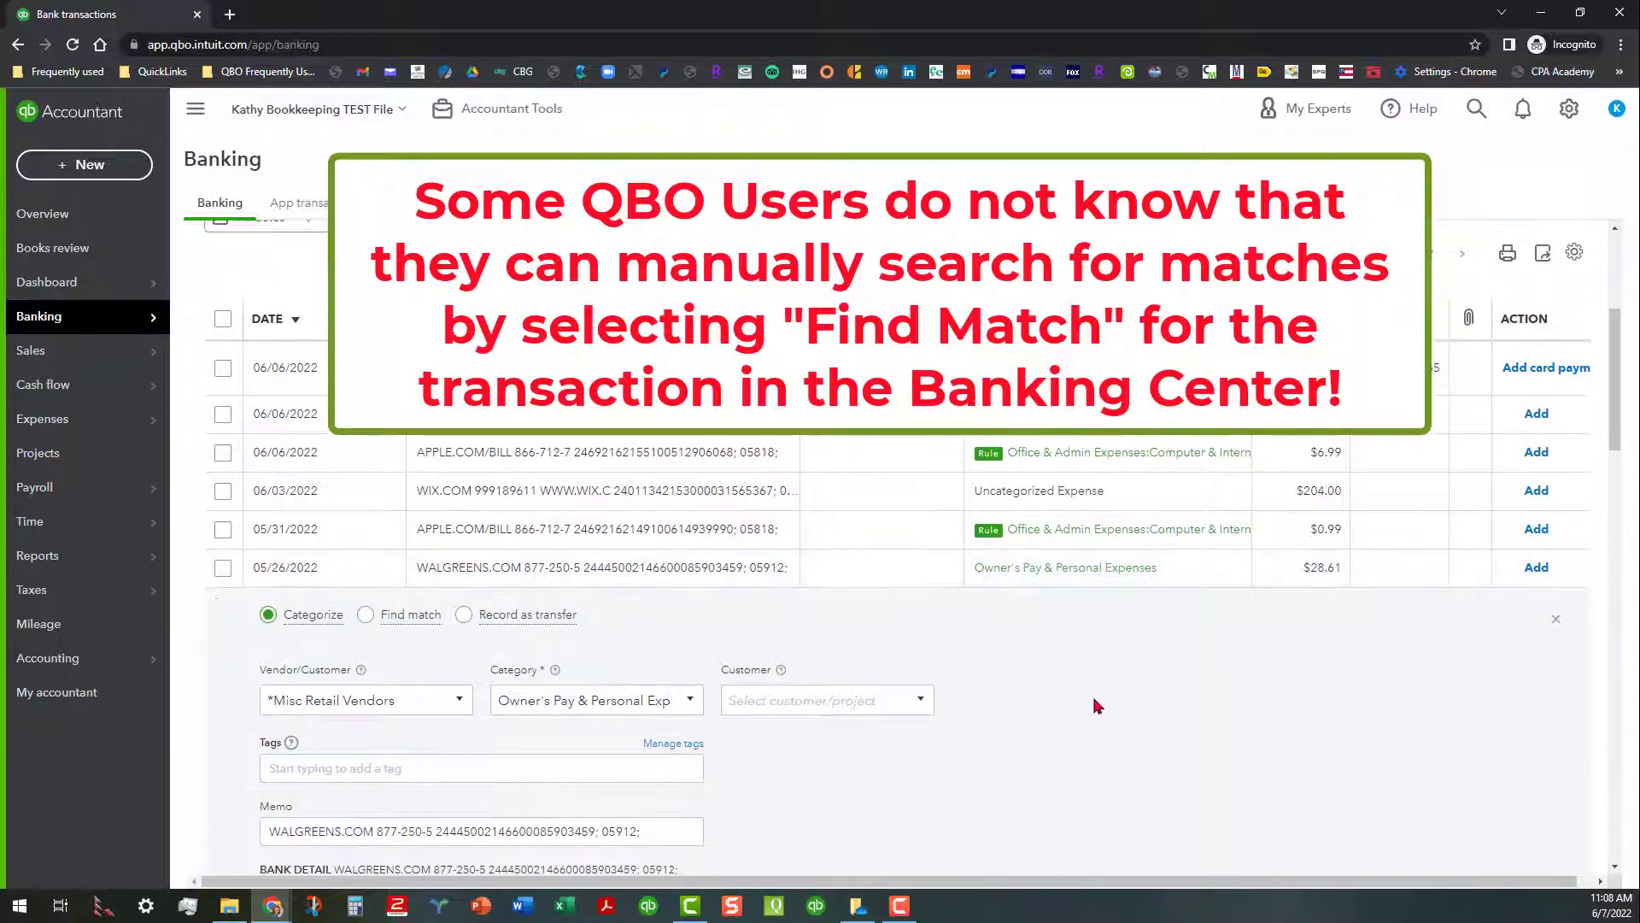
left_click(366, 617)
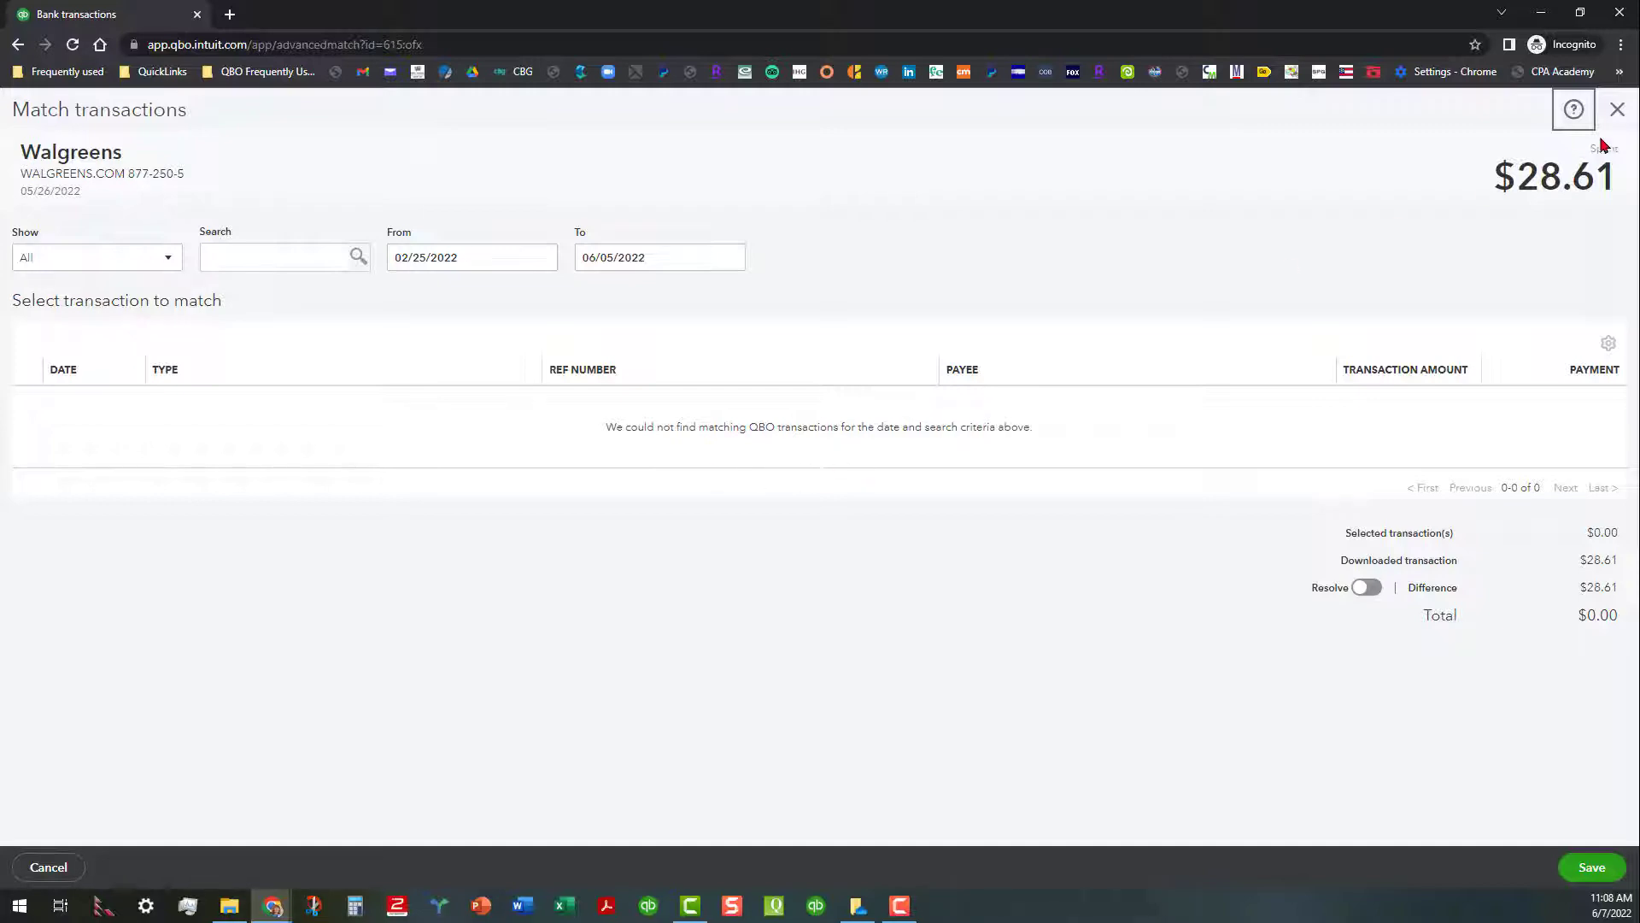
left_click(1618, 112)
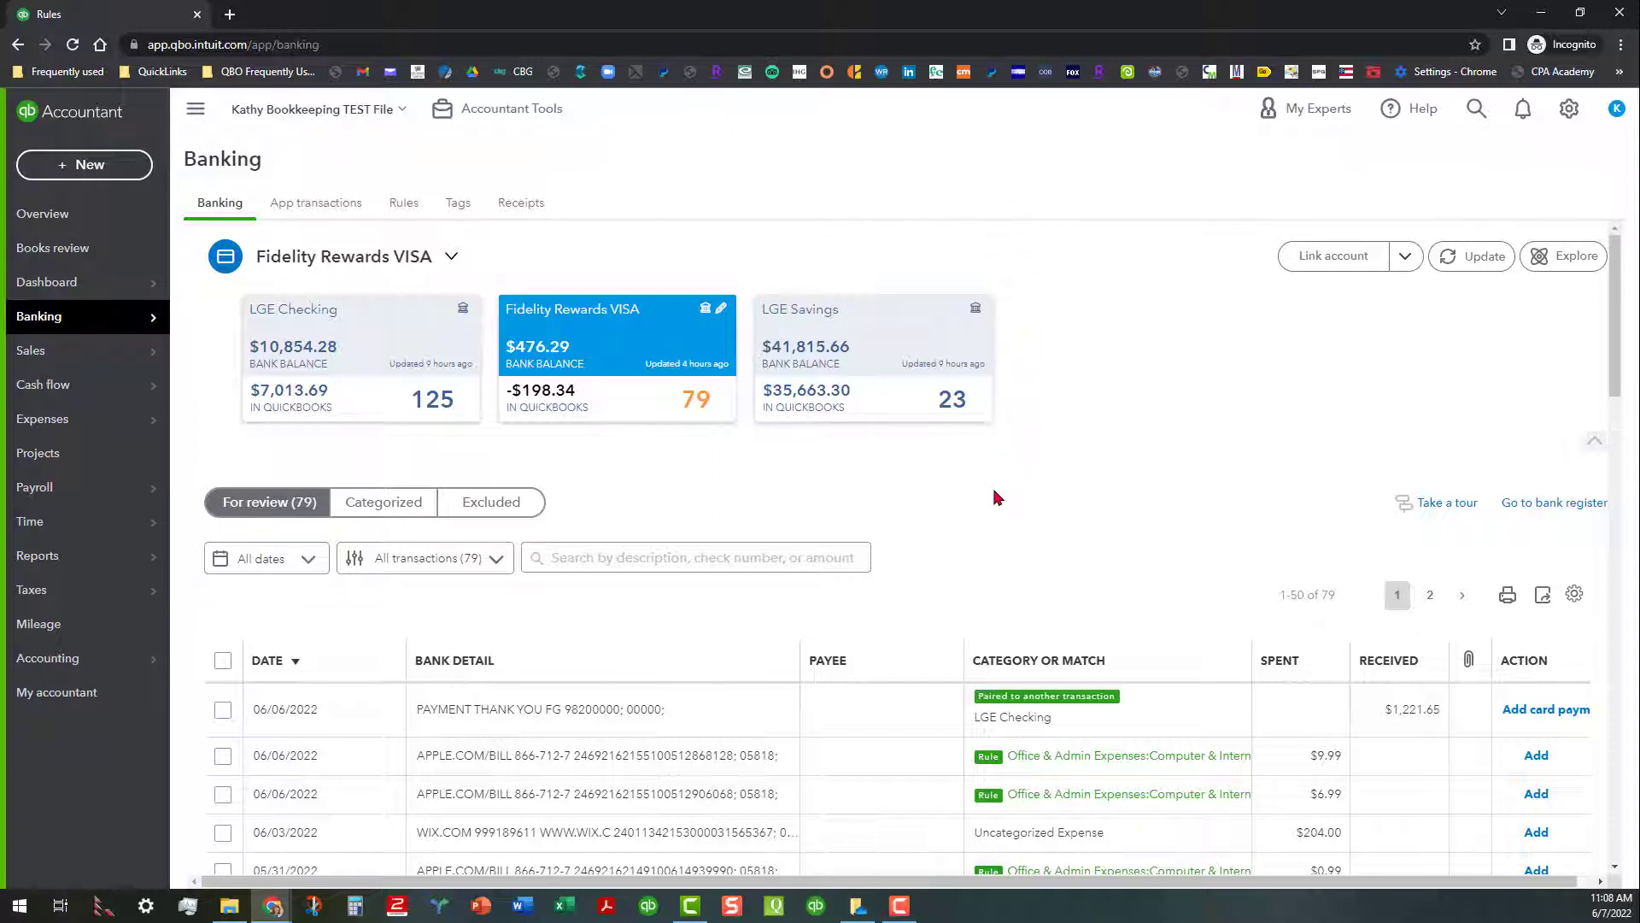
left_click(405, 203)
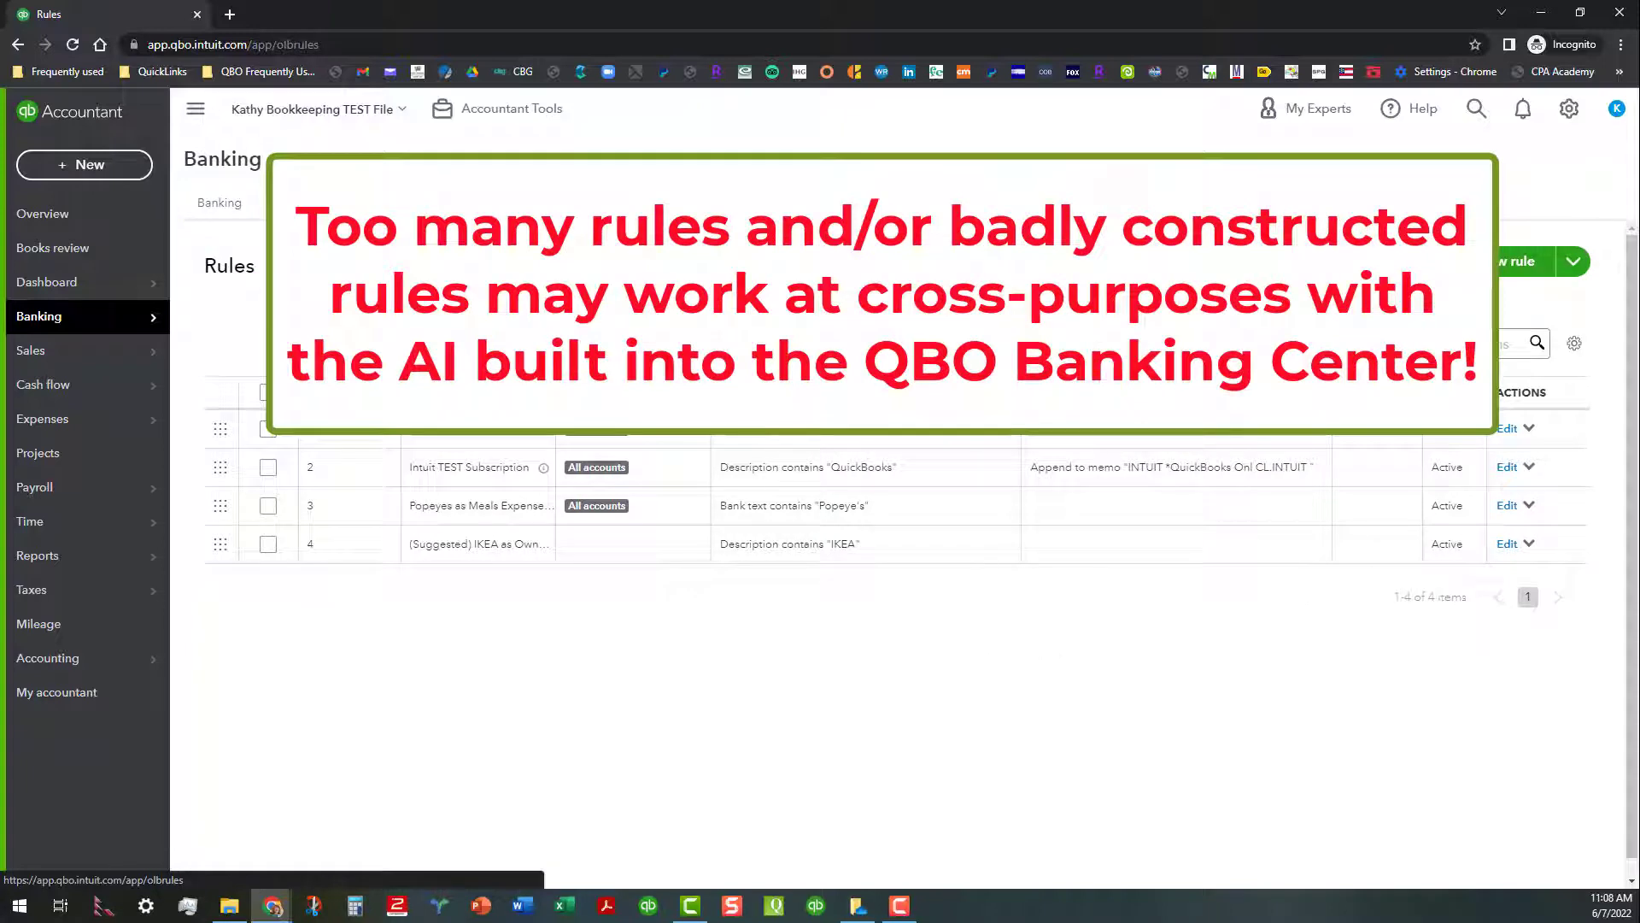
left_click(222, 205)
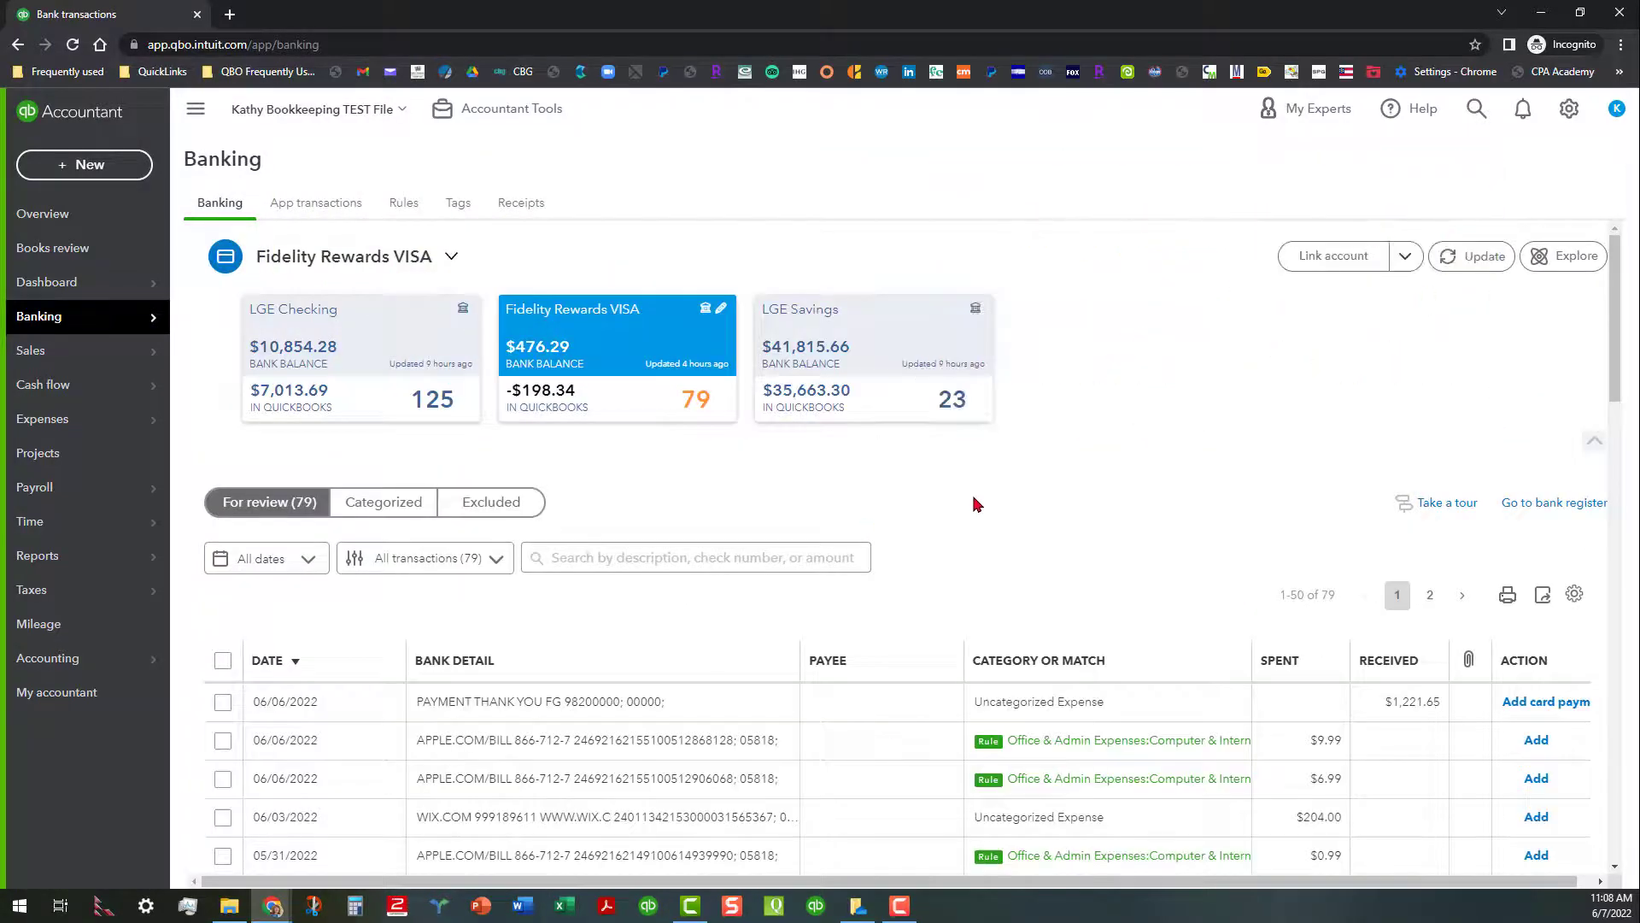
scroll(974, 452, "down", 2)
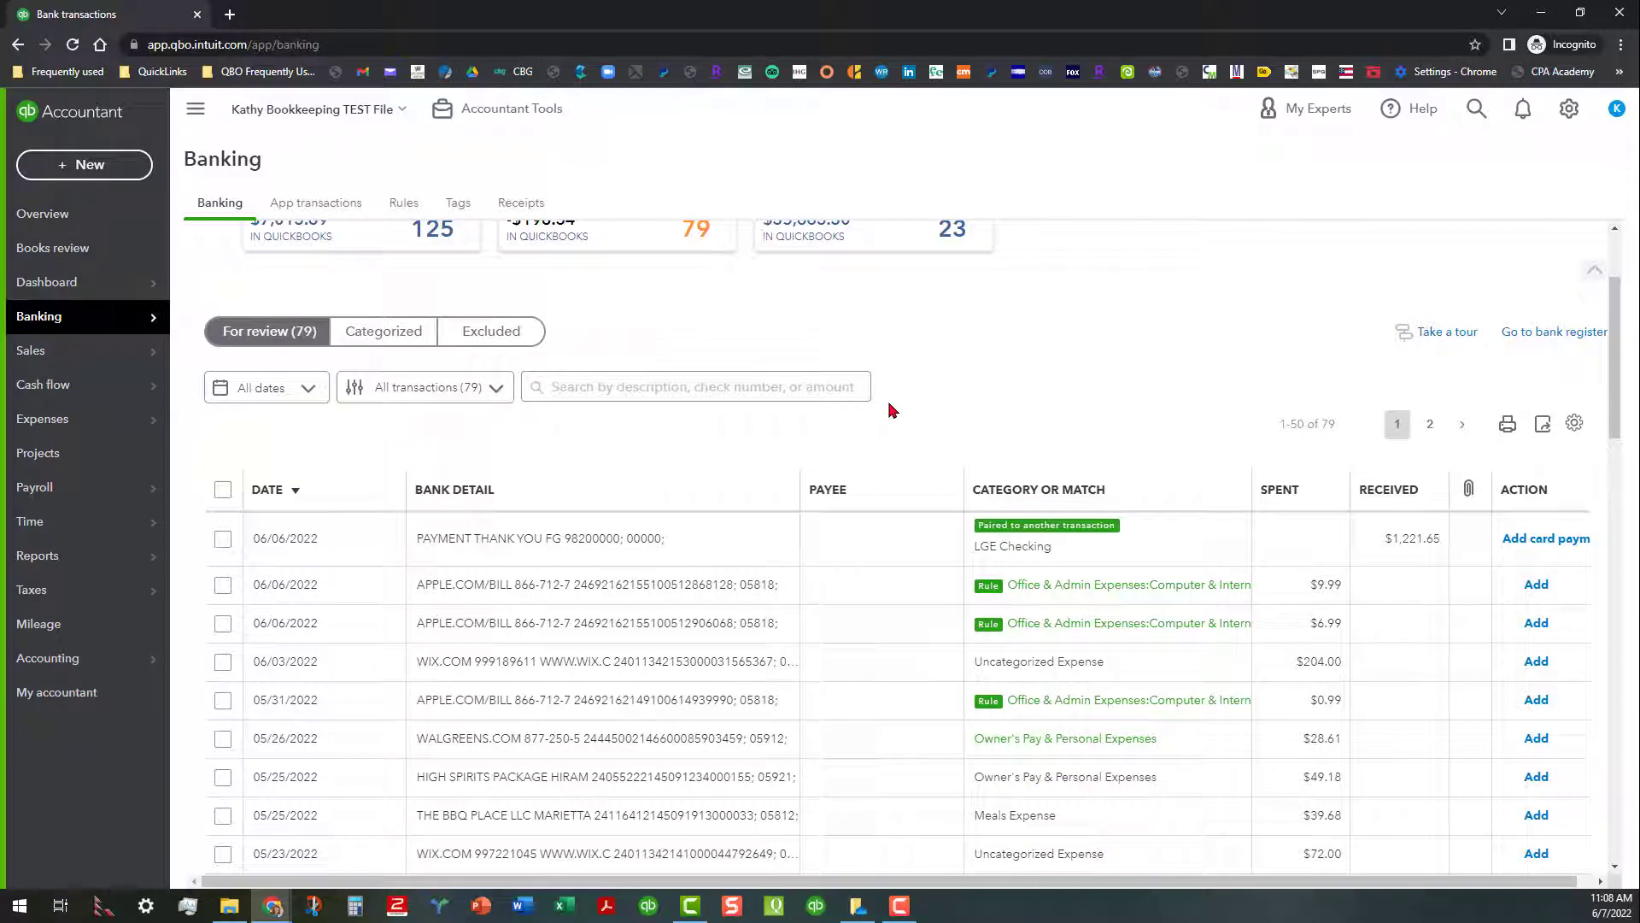
- Uncheck Show suggested rules in the transaction table settings
left_click(1574, 423)
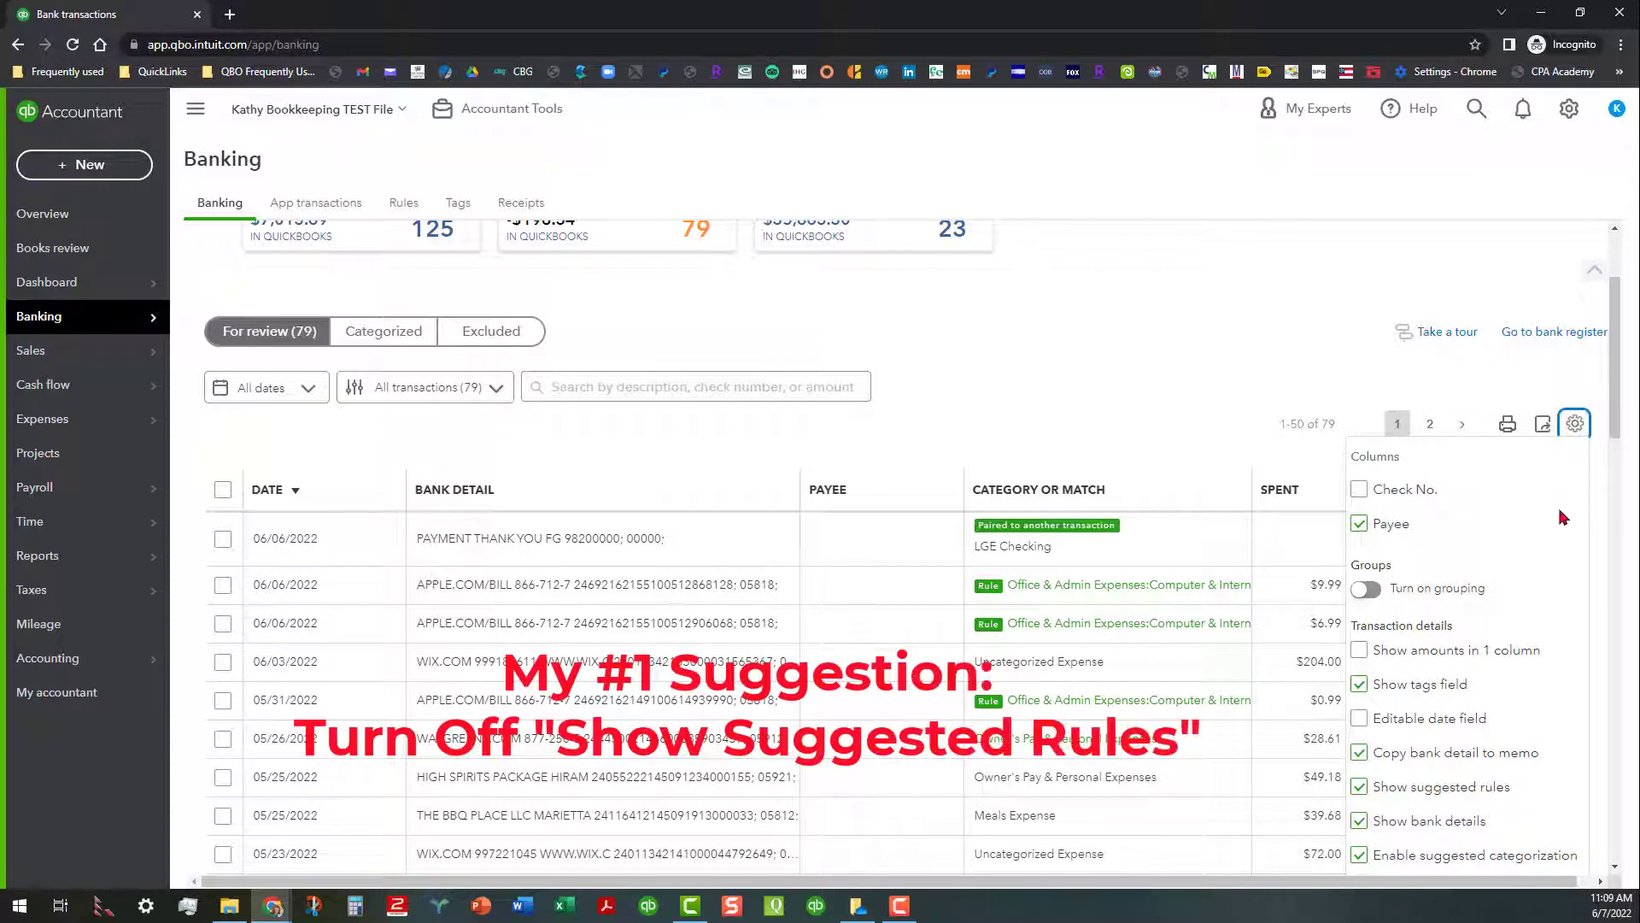
scroll(1562, 517, "down", 1)
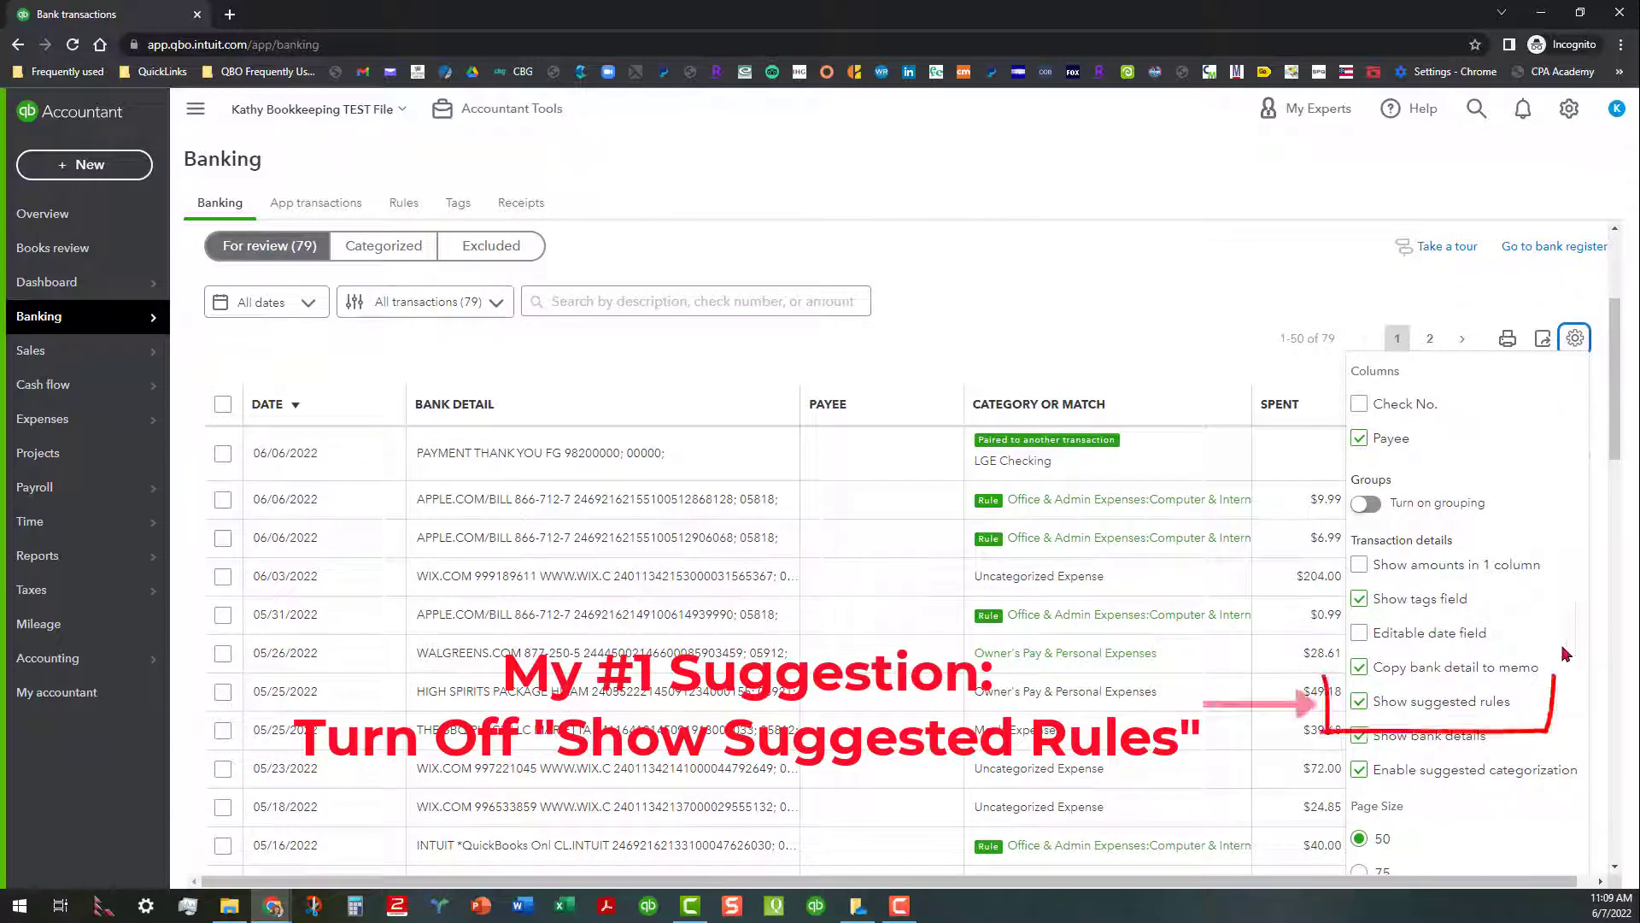
left_click(1358, 704)
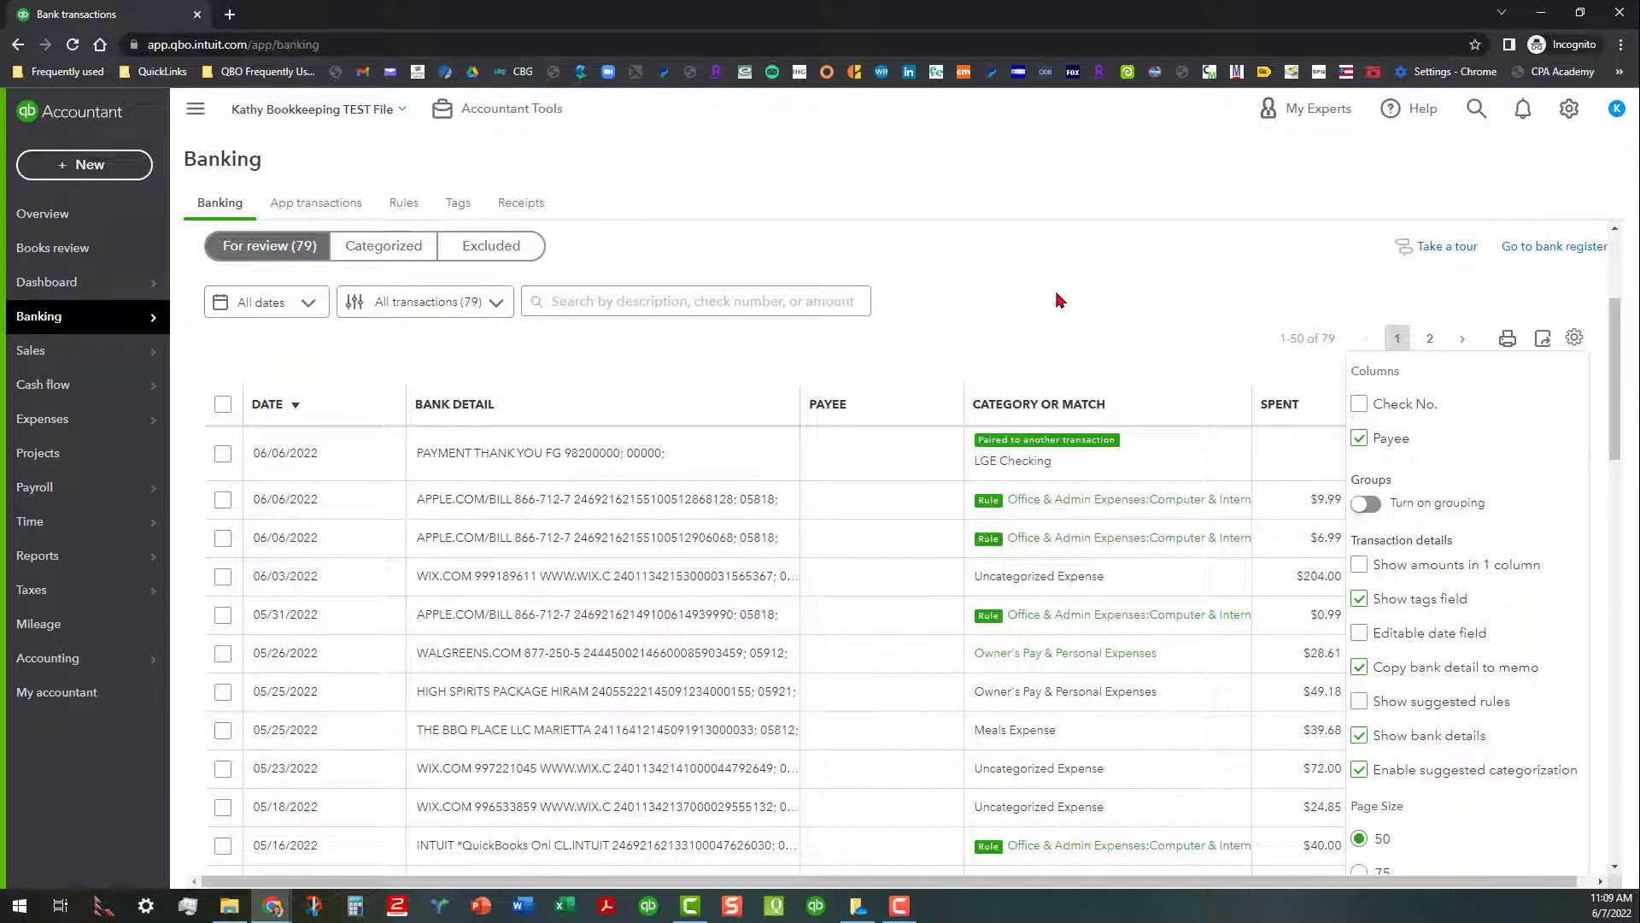
left_click(1000, 272)
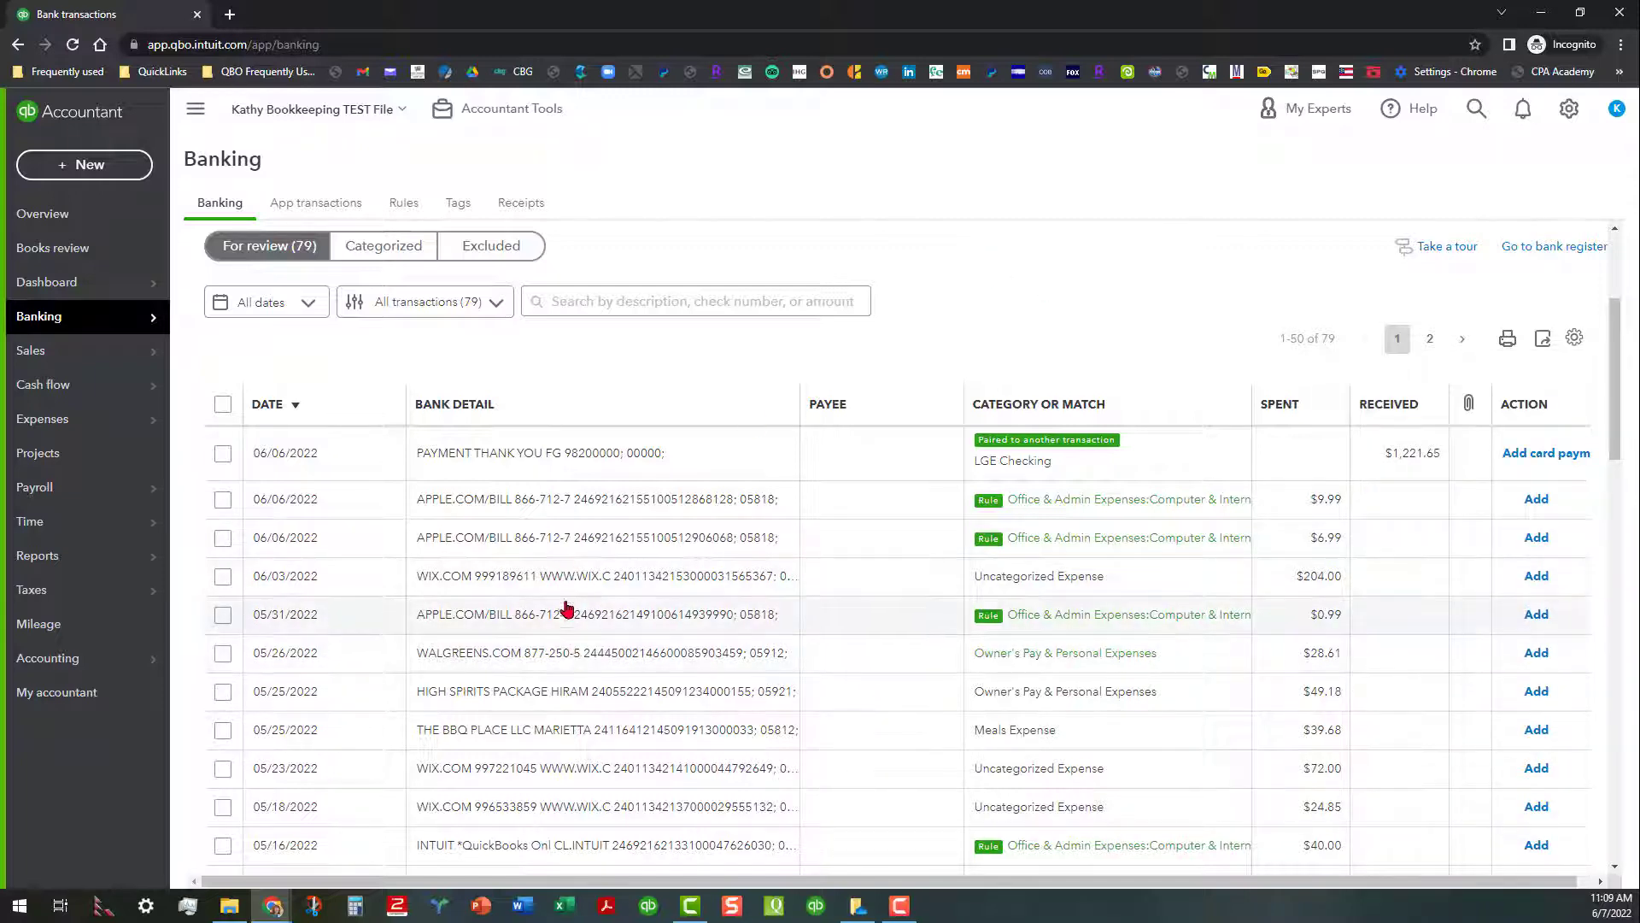
left_click(567, 658)
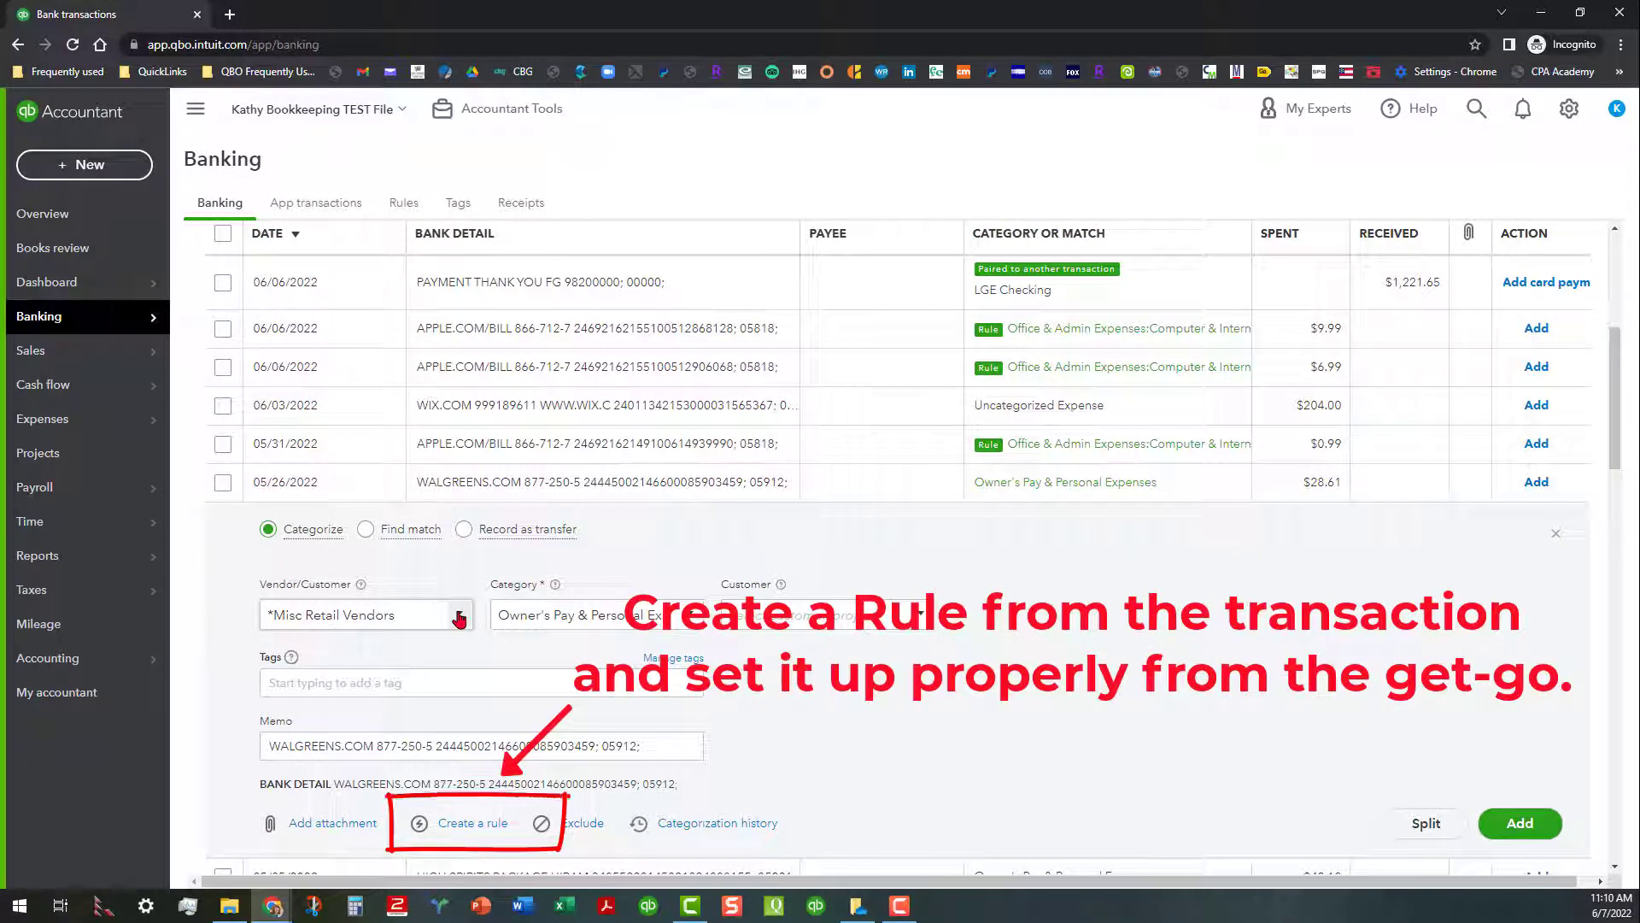
left_click(472, 823)
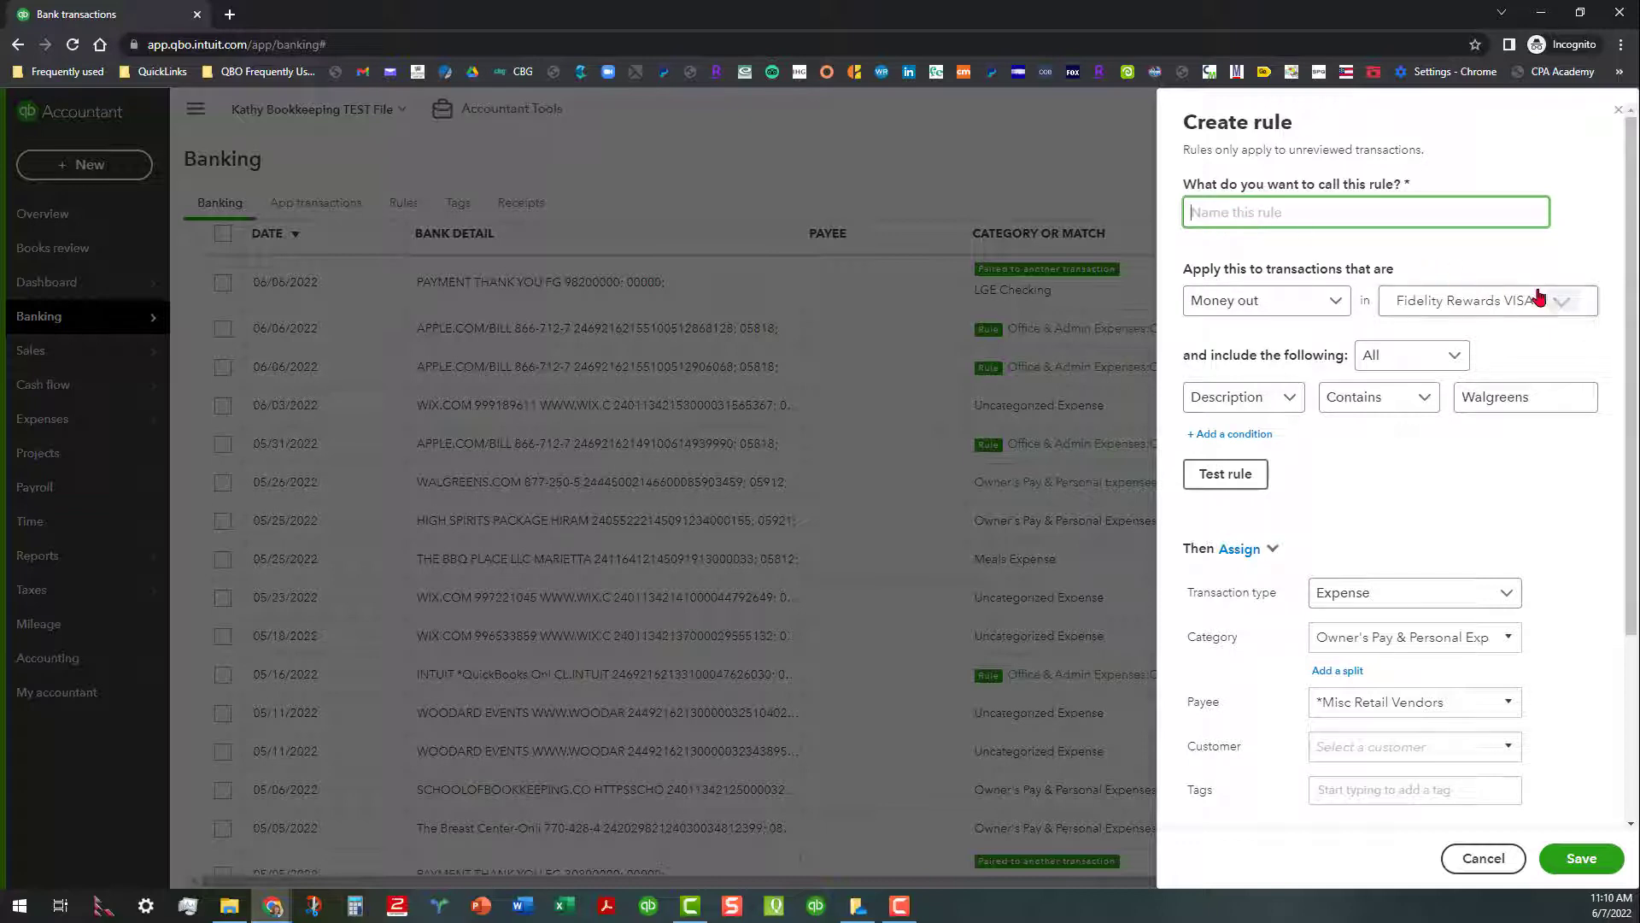
left_click(1452, 359)
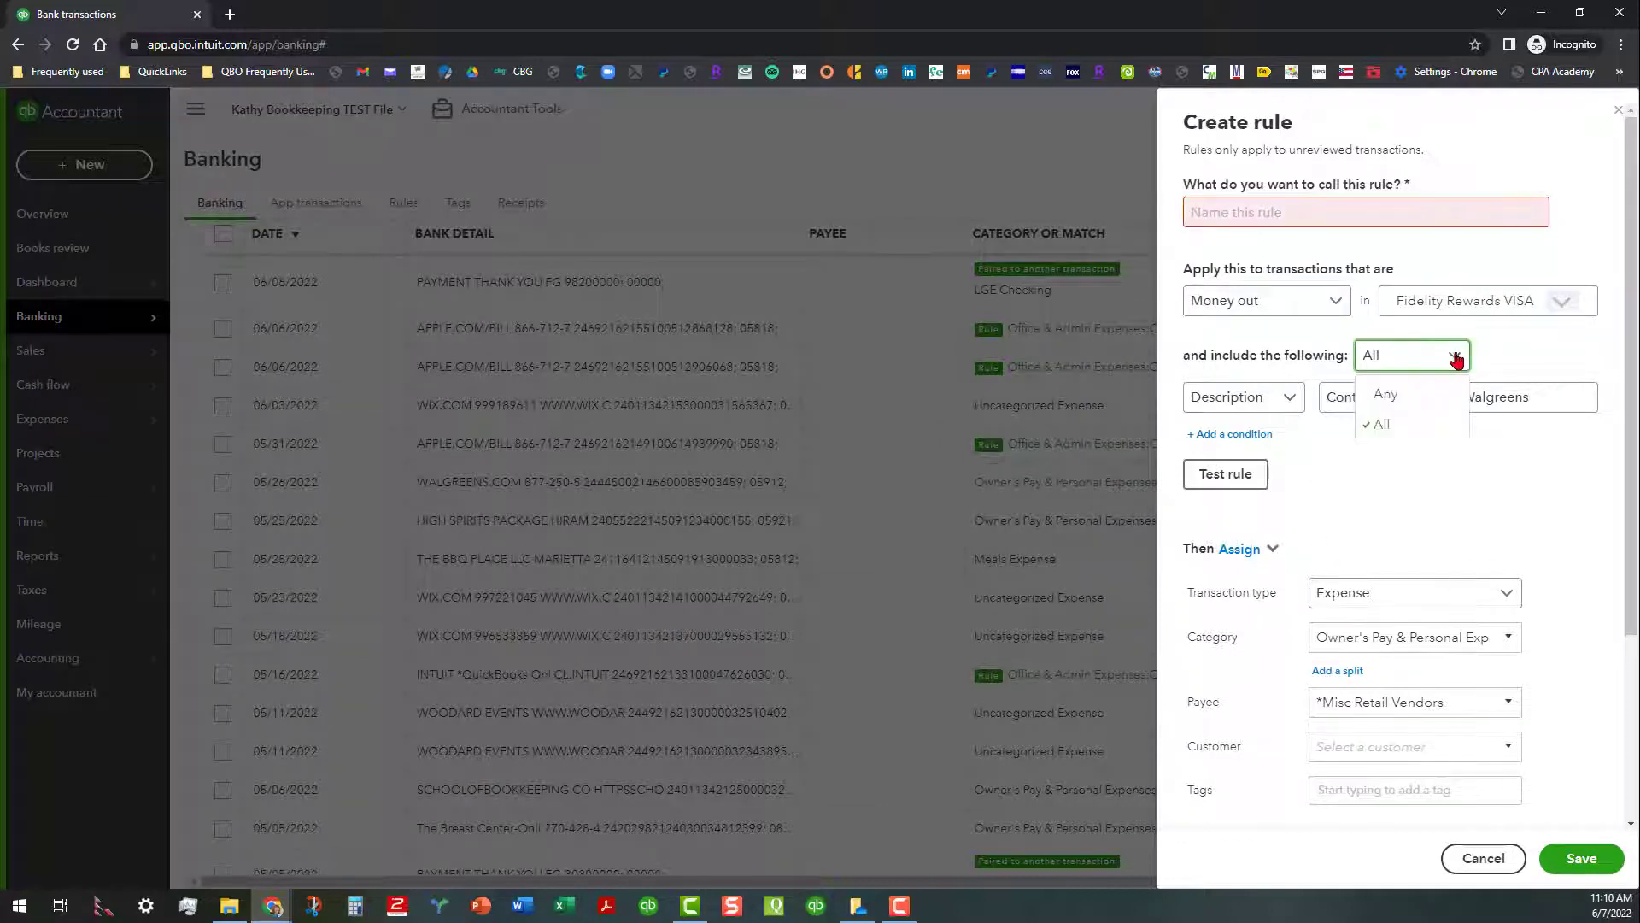
left_click(1415, 399)
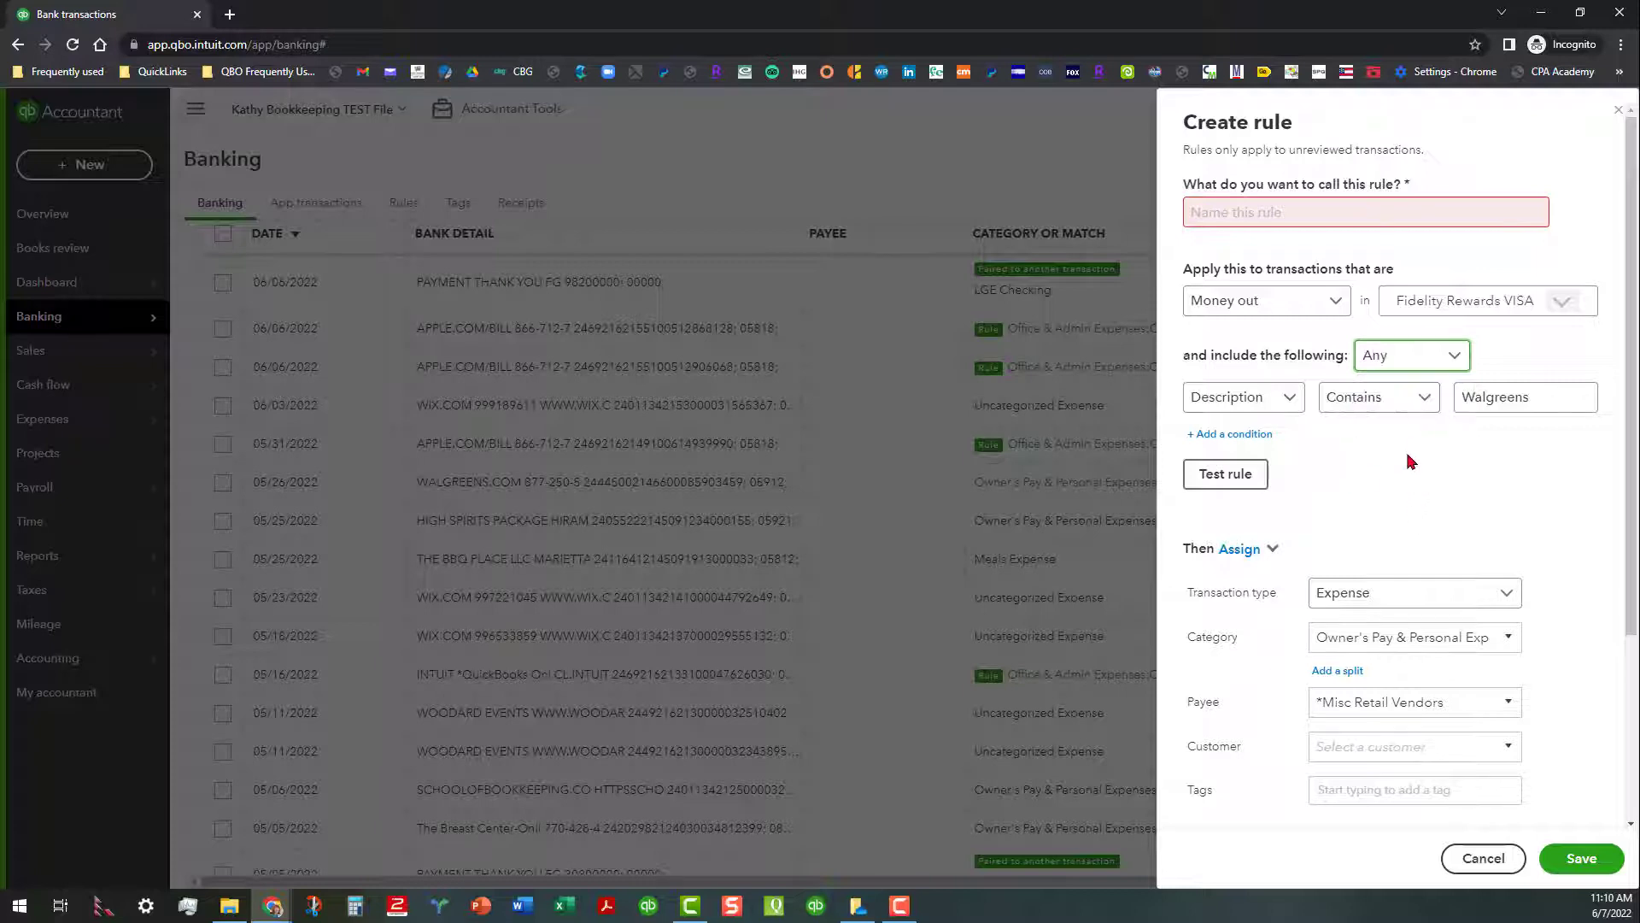
left_click(1196, 398)
left_click(1249, 471)
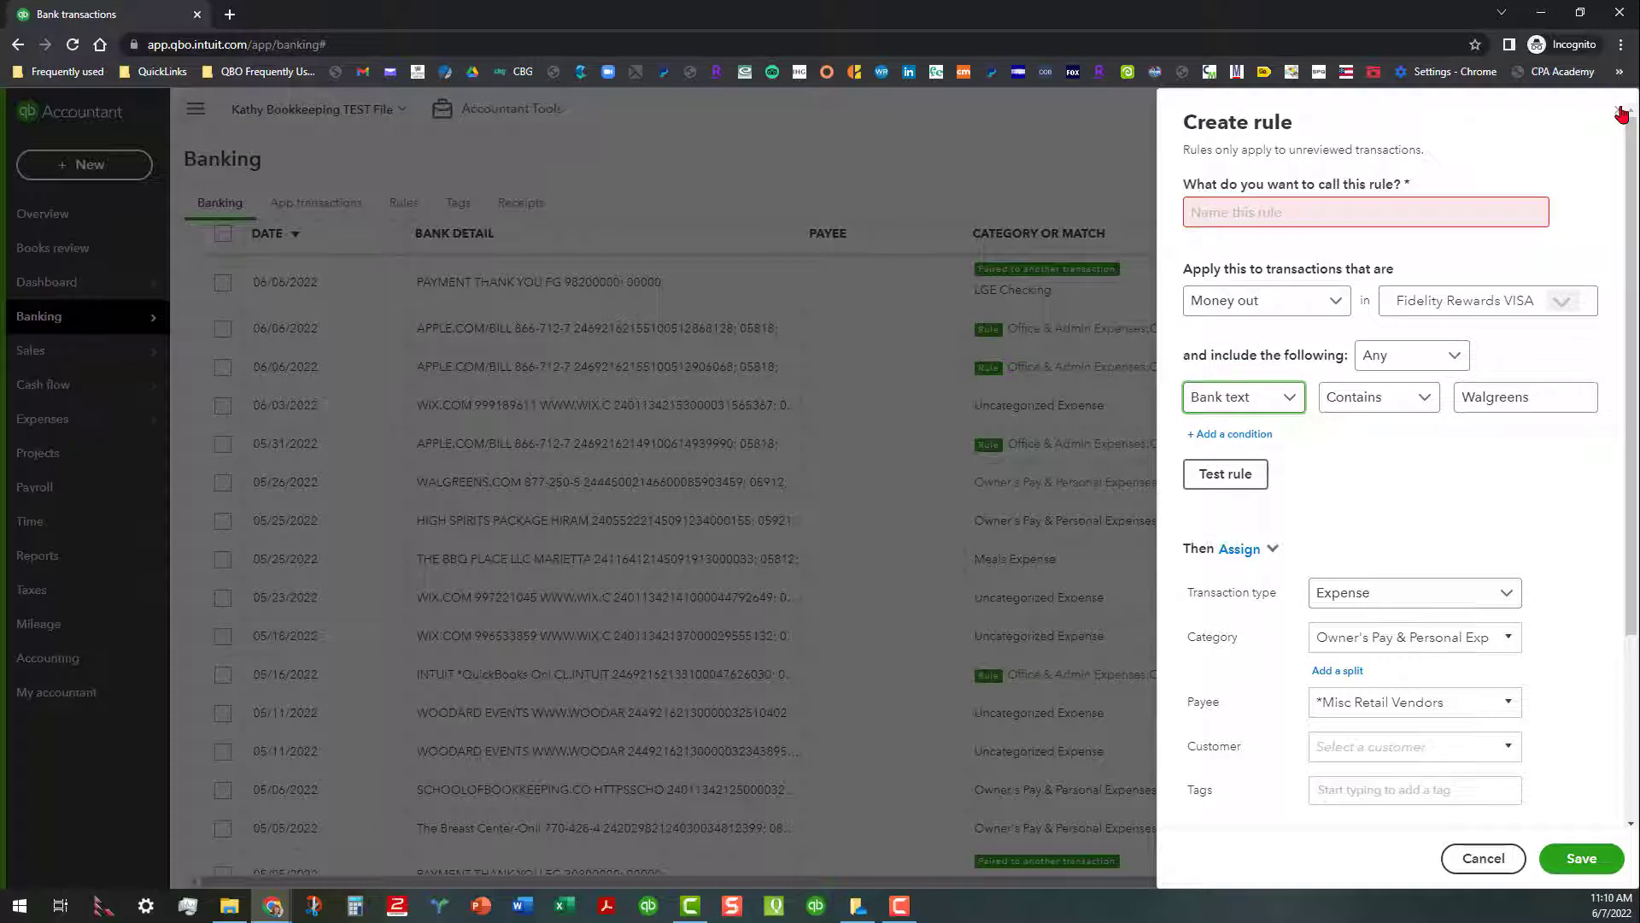
left_click(1210, 477)
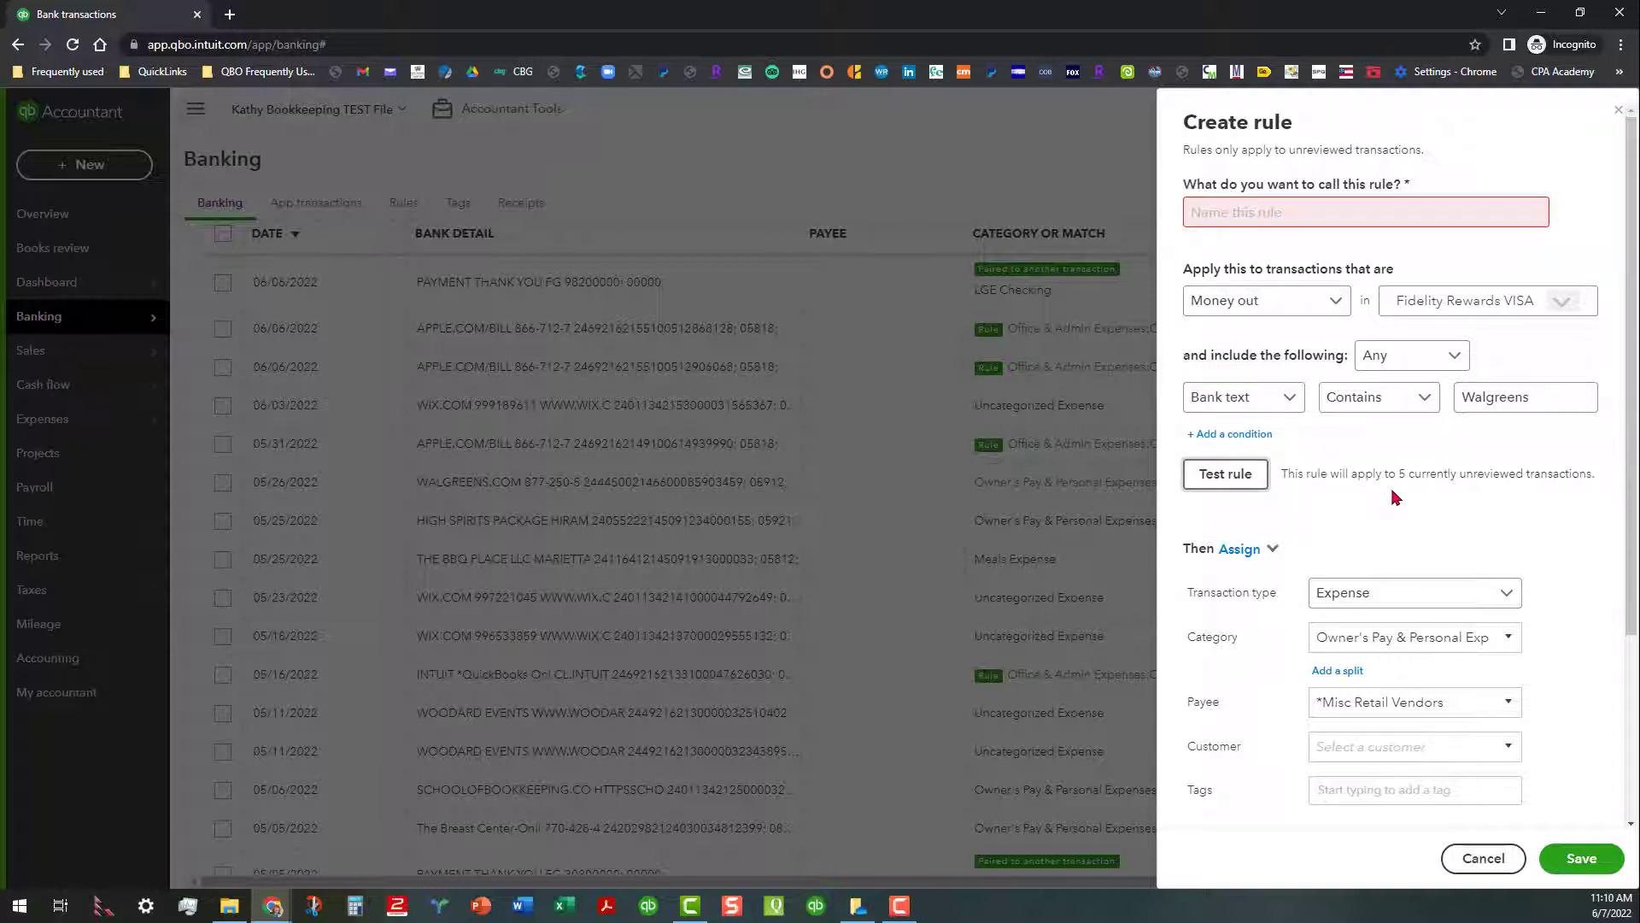
left_click(1621, 115)
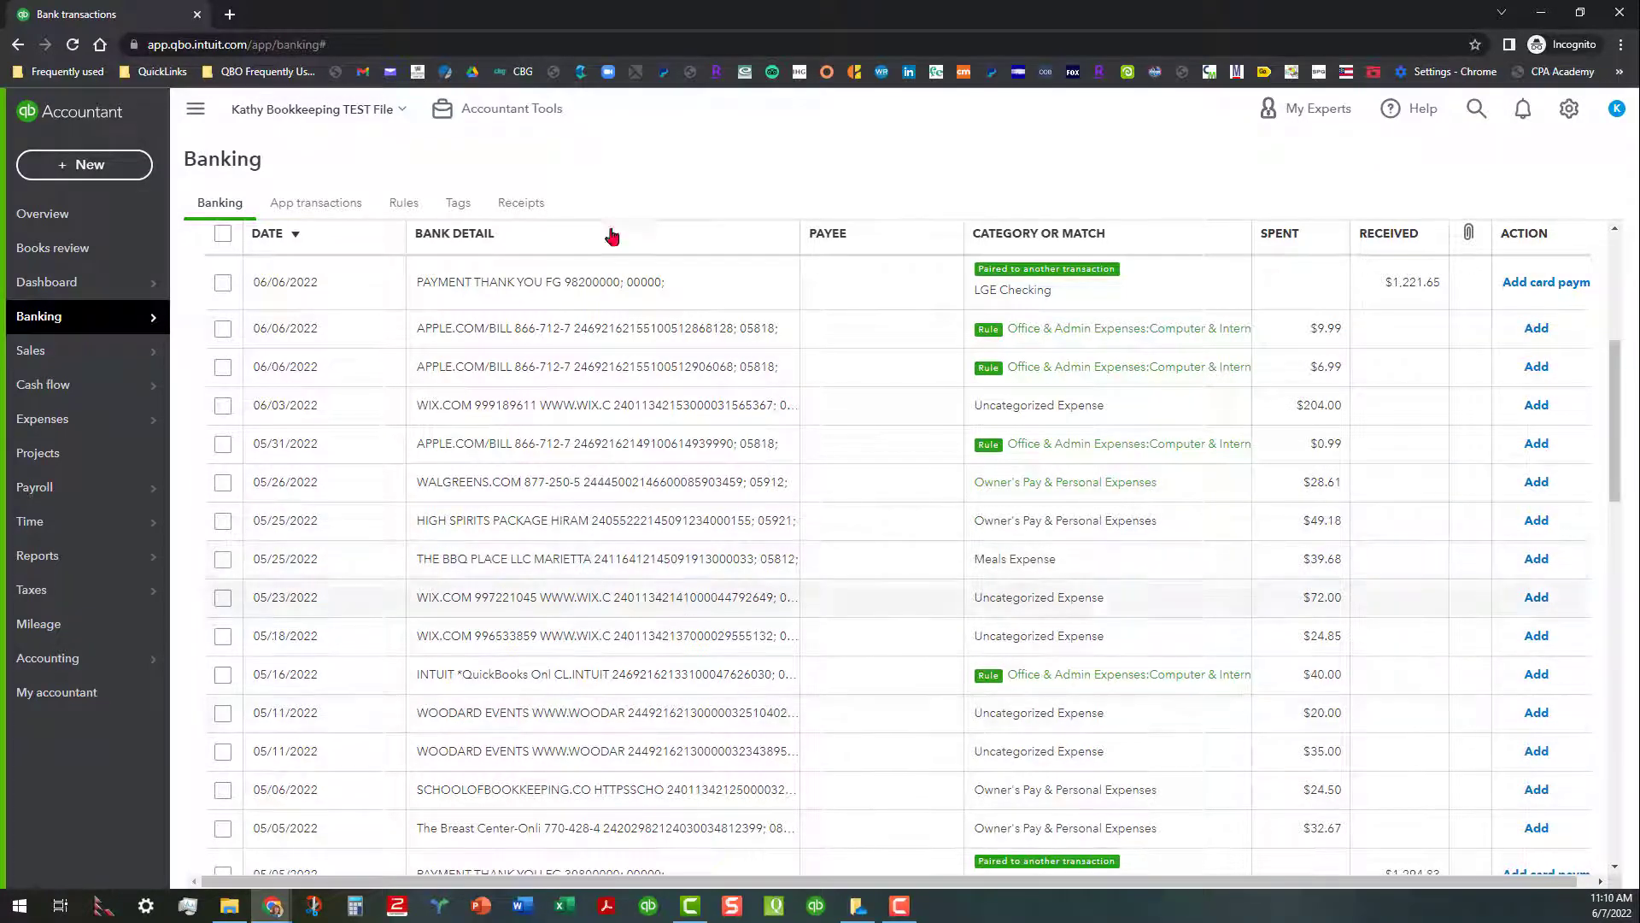
- On the Rules page, review the suggested IKEA rule, then delete it and confirm
left_click(404, 205)
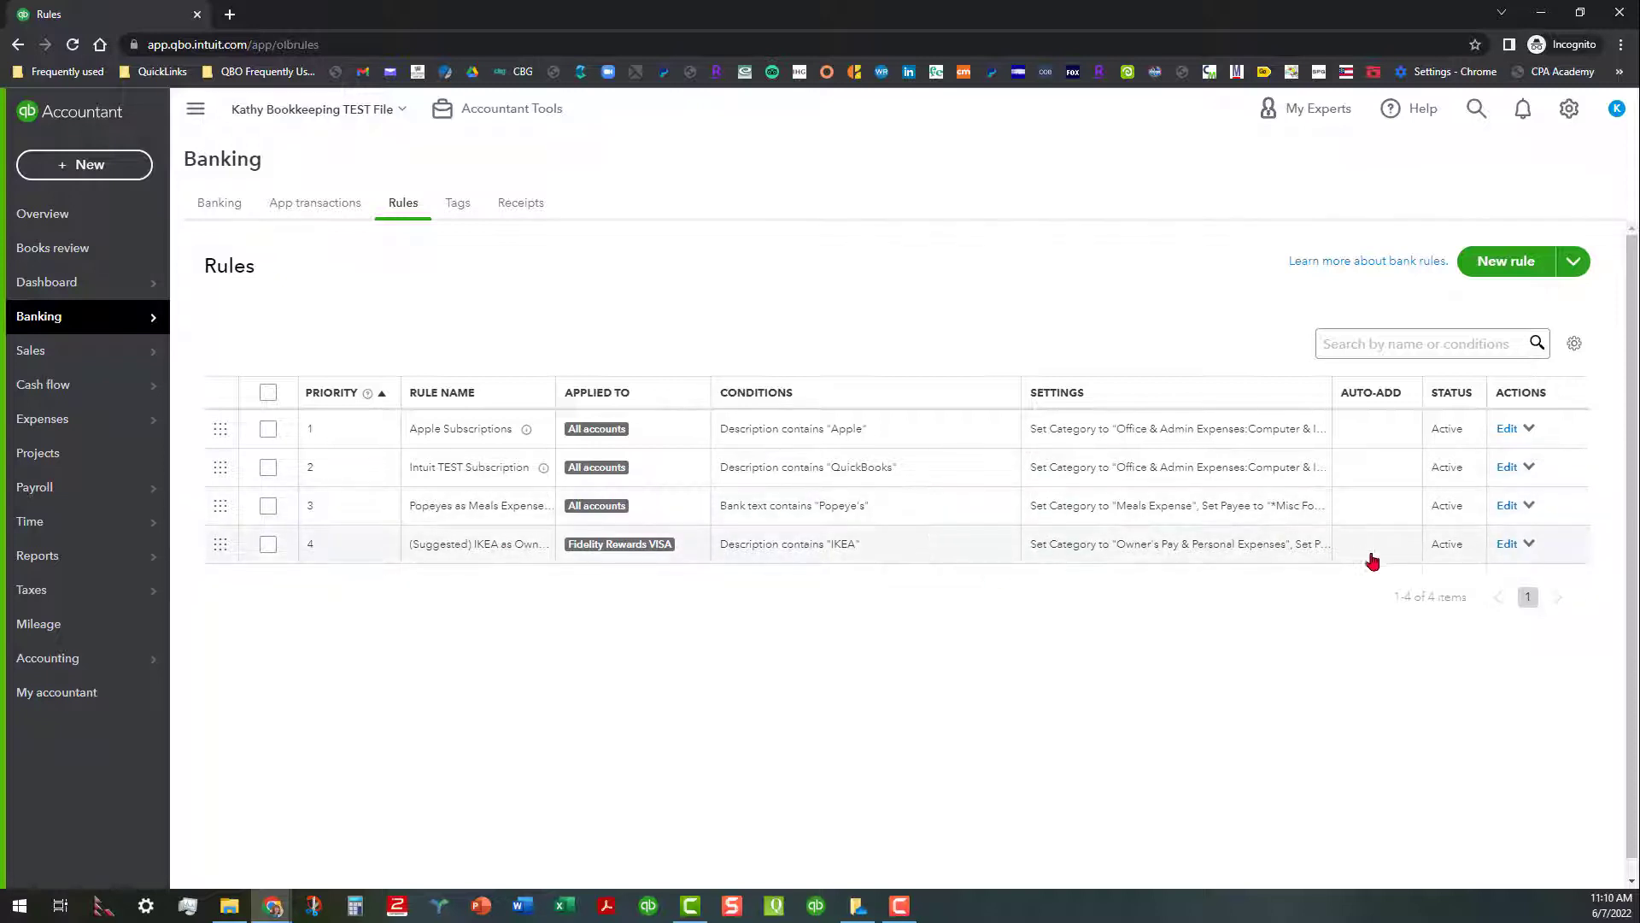
left_click(1507, 549)
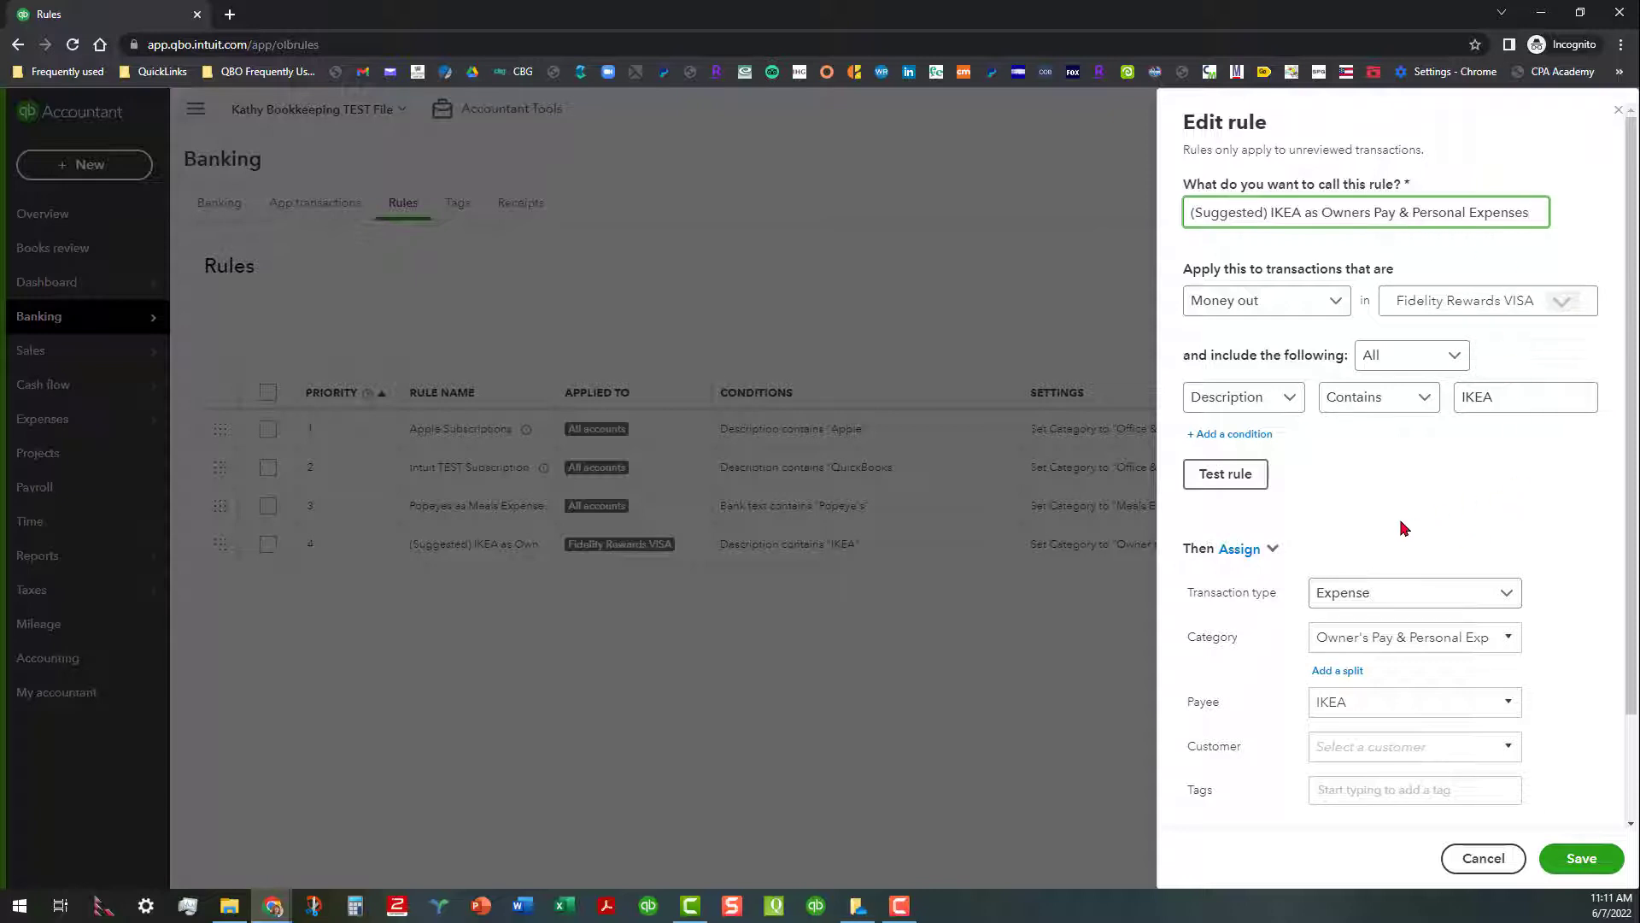
left_click(1618, 110)
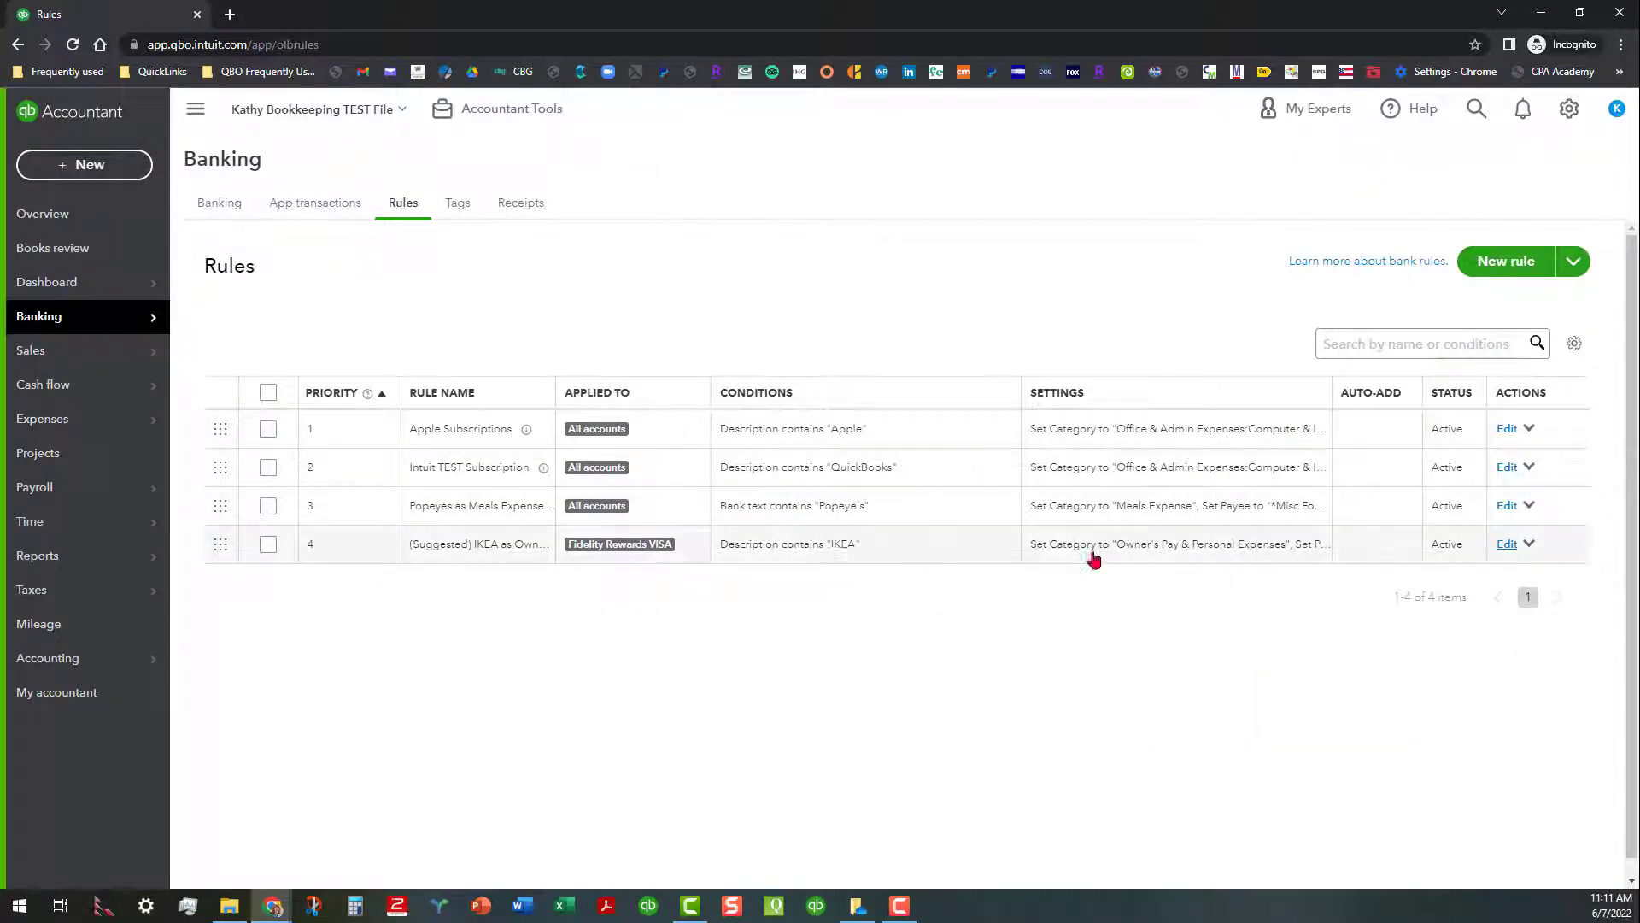
left_click(1529, 546)
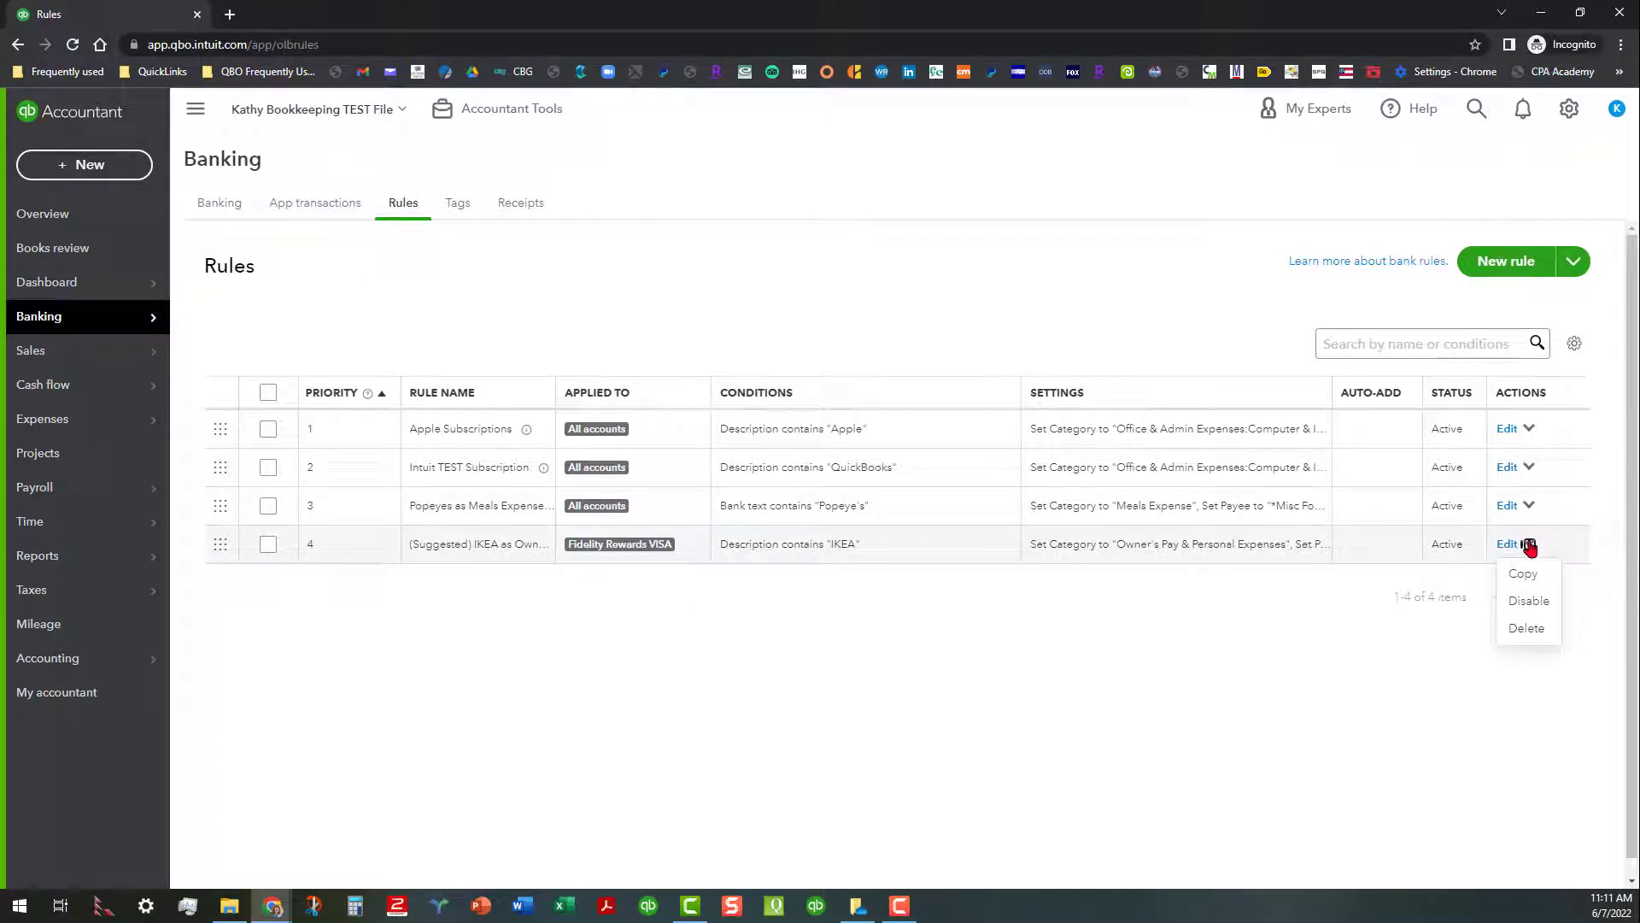
left_click(1527, 629)
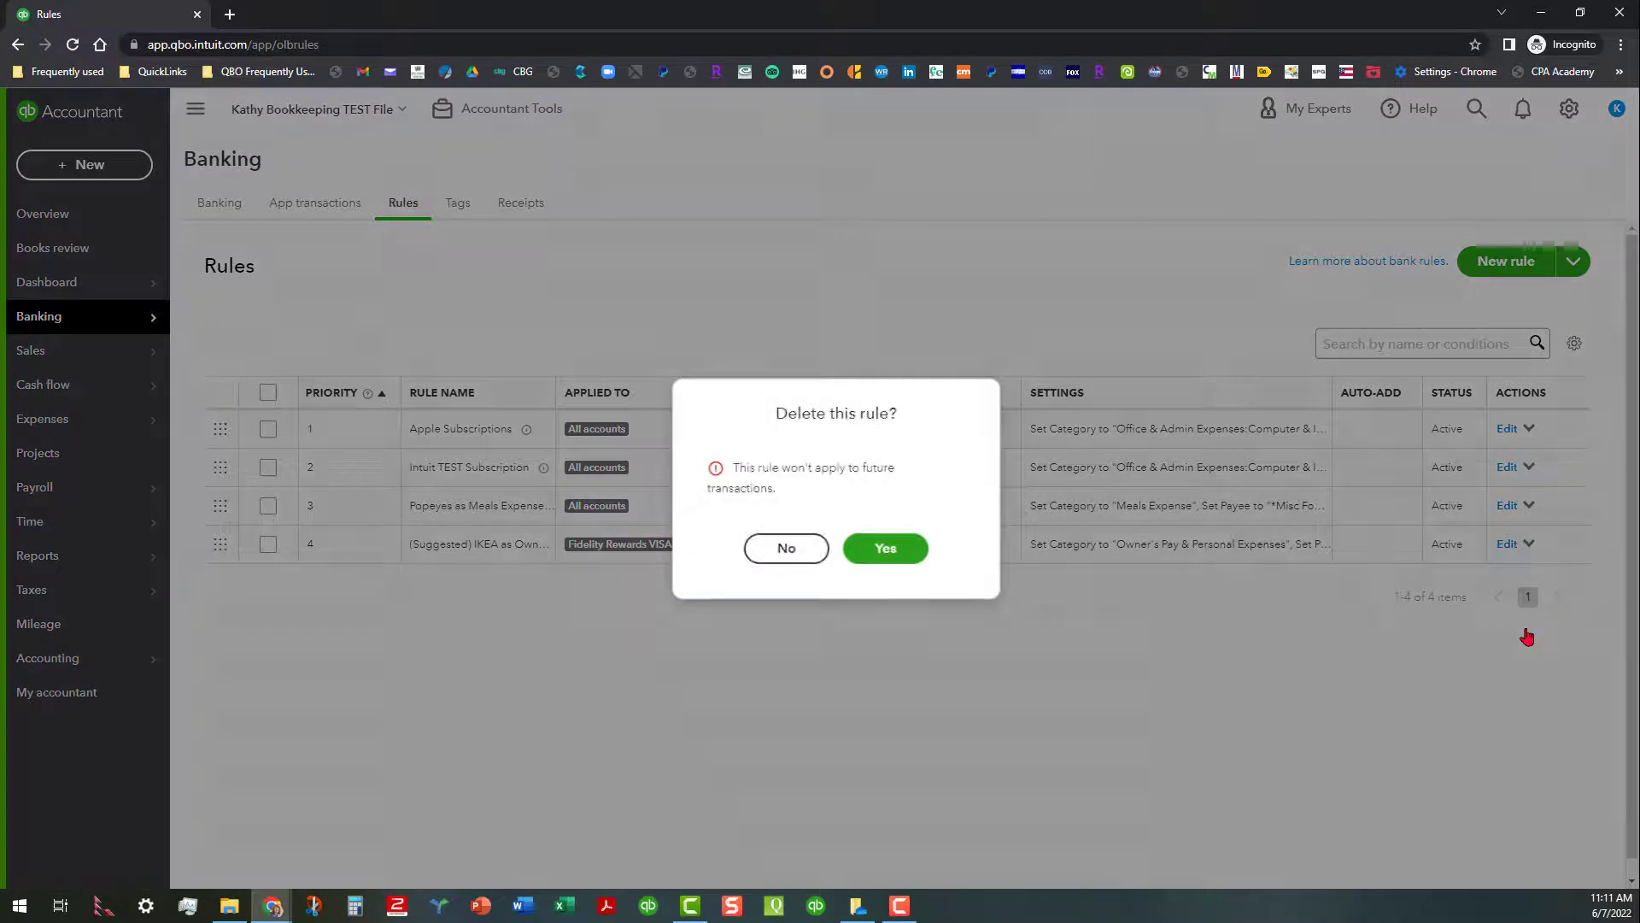
left_click(884, 550)
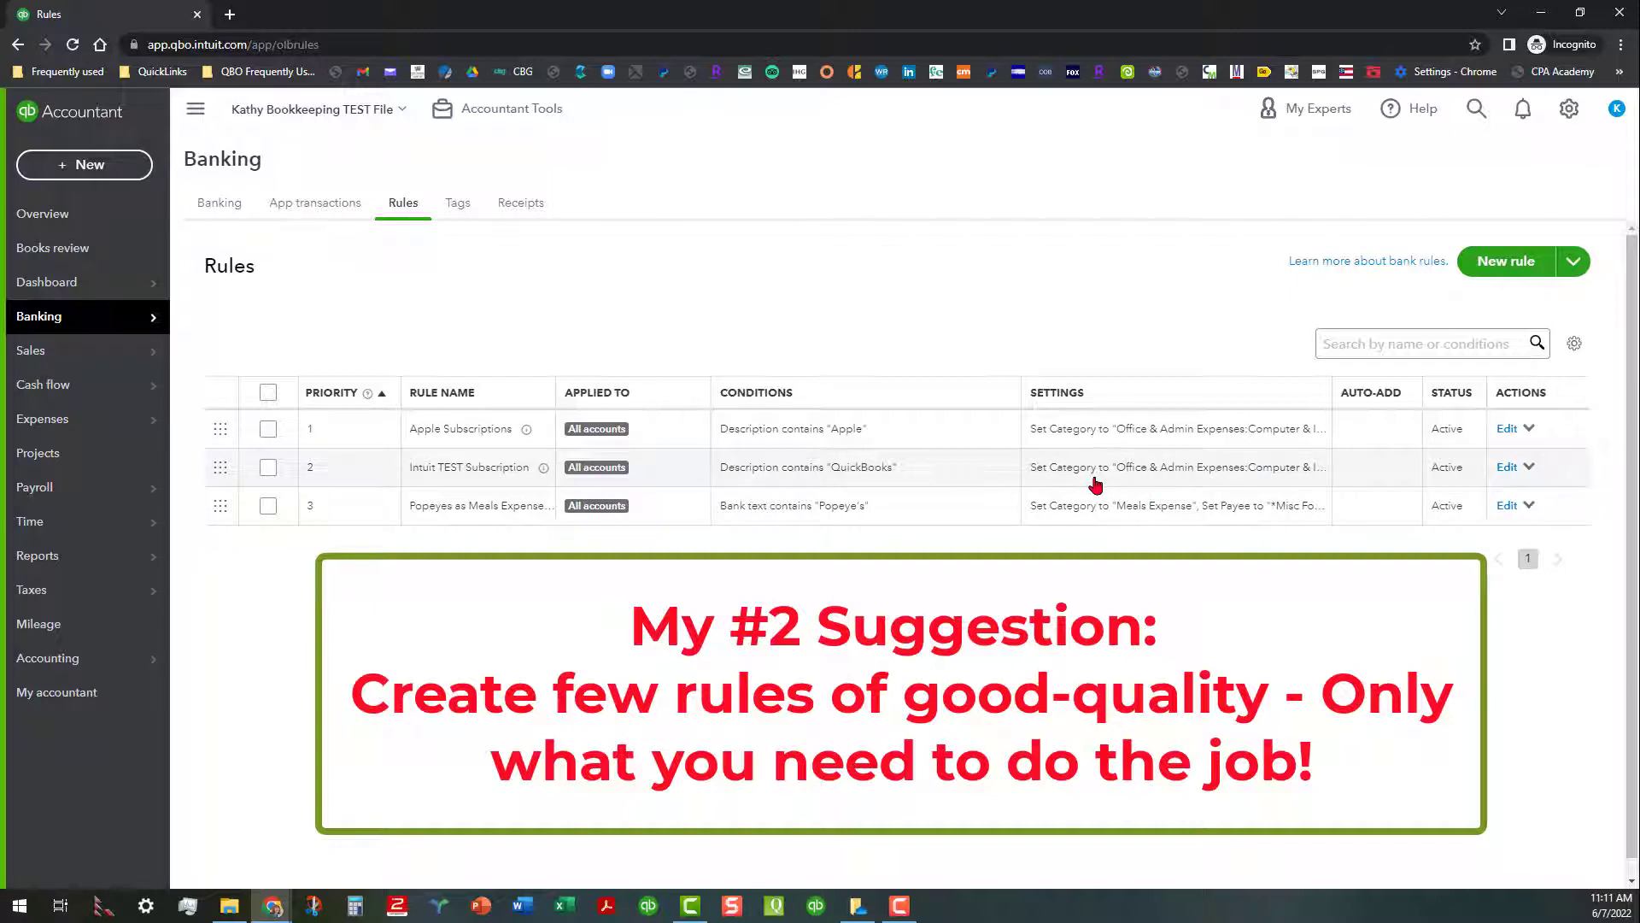
- Return to the Banking page with Fidelity Rewards VISA's 79 transactions for review
left_click(215, 211)
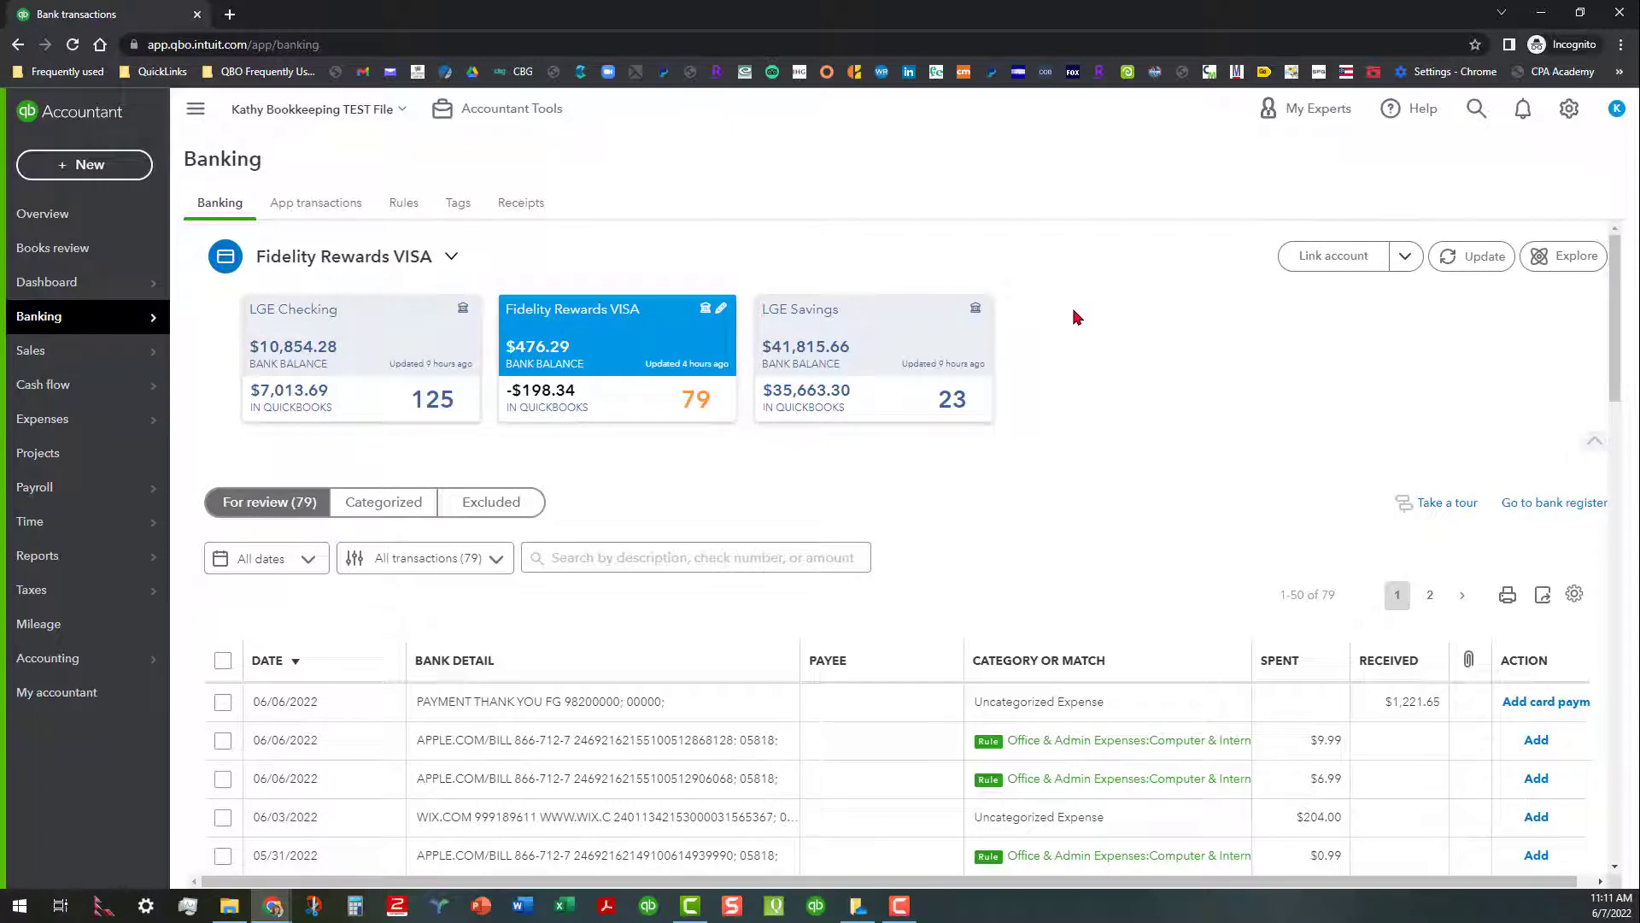